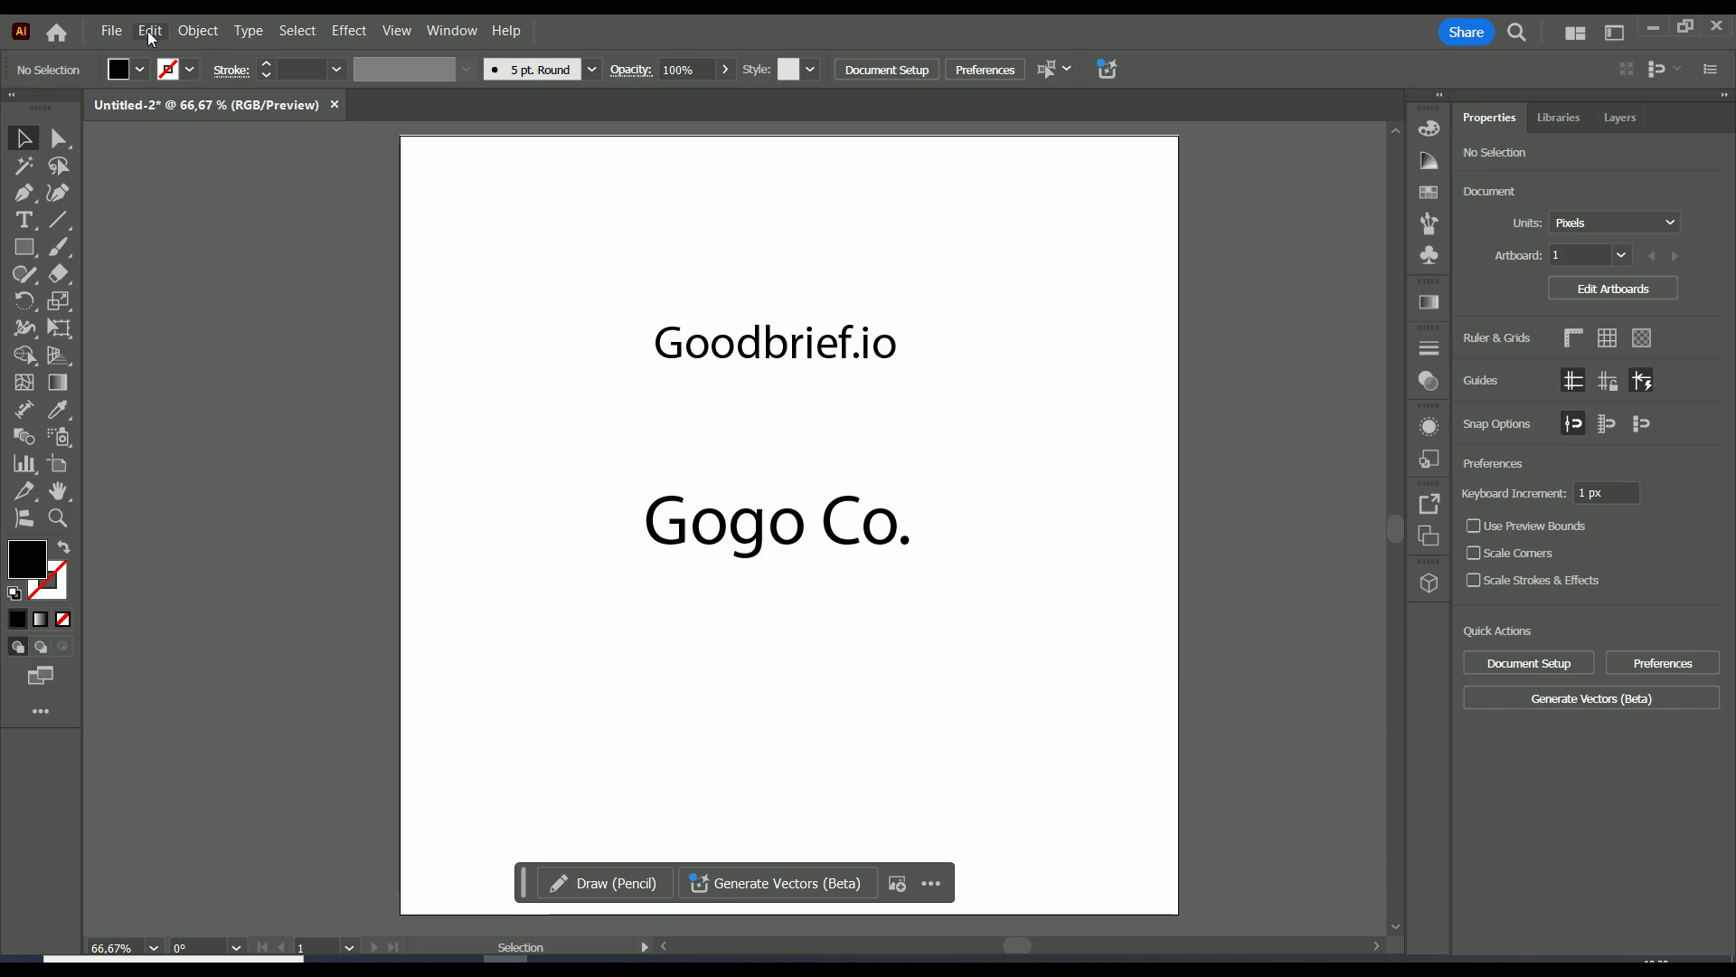
Place the sketch photo IMG_20241030_103122 as a linked image on the artboard, about 648 by 495 px.
{"action": "left_click", "coordinate": [112, 33]}
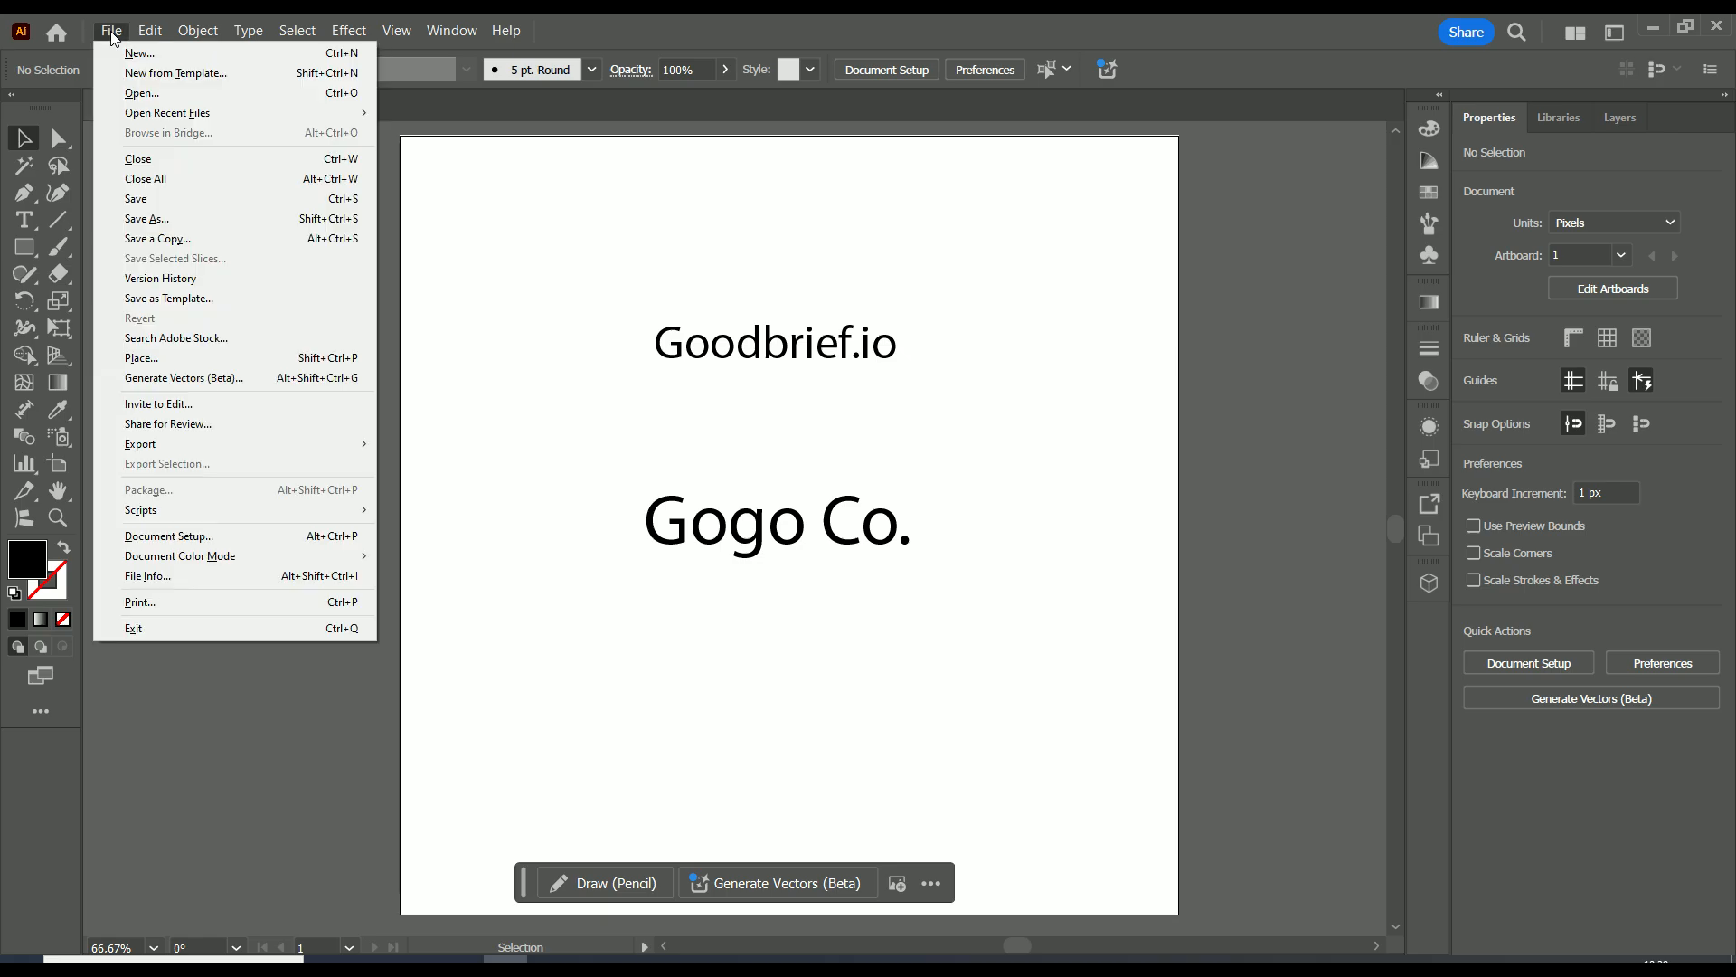
{"action": "left_click", "coordinate": [142, 358]}
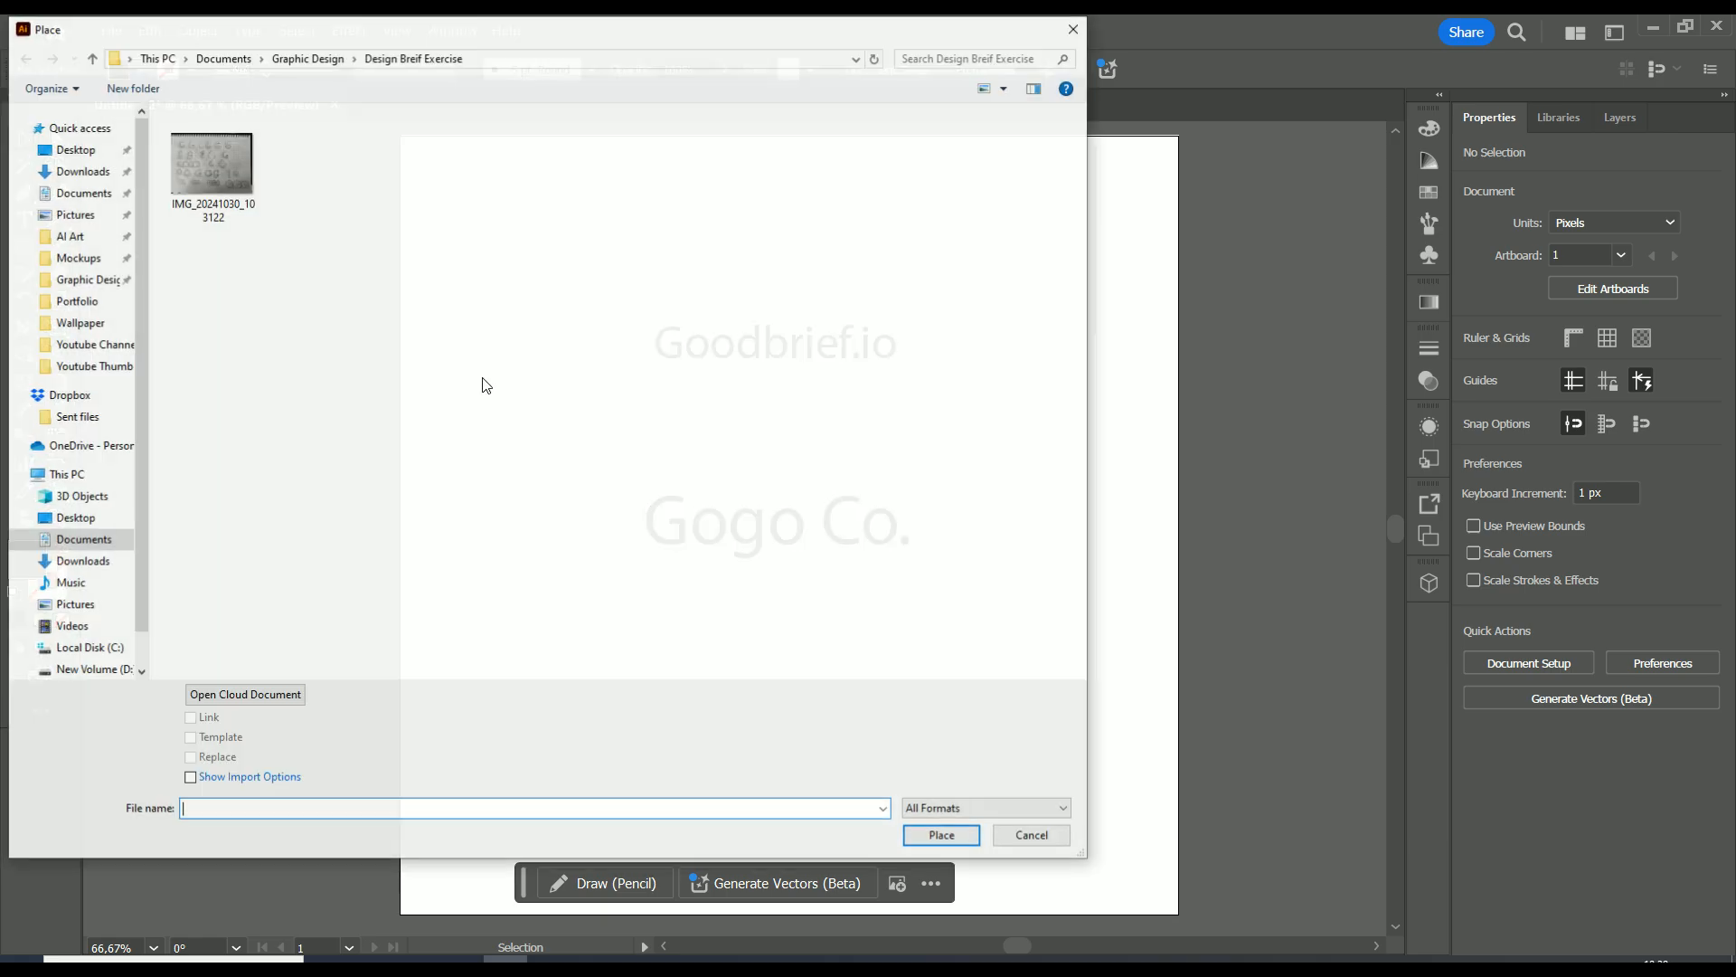
{"action": "left_click", "coordinate": [194, 199]}
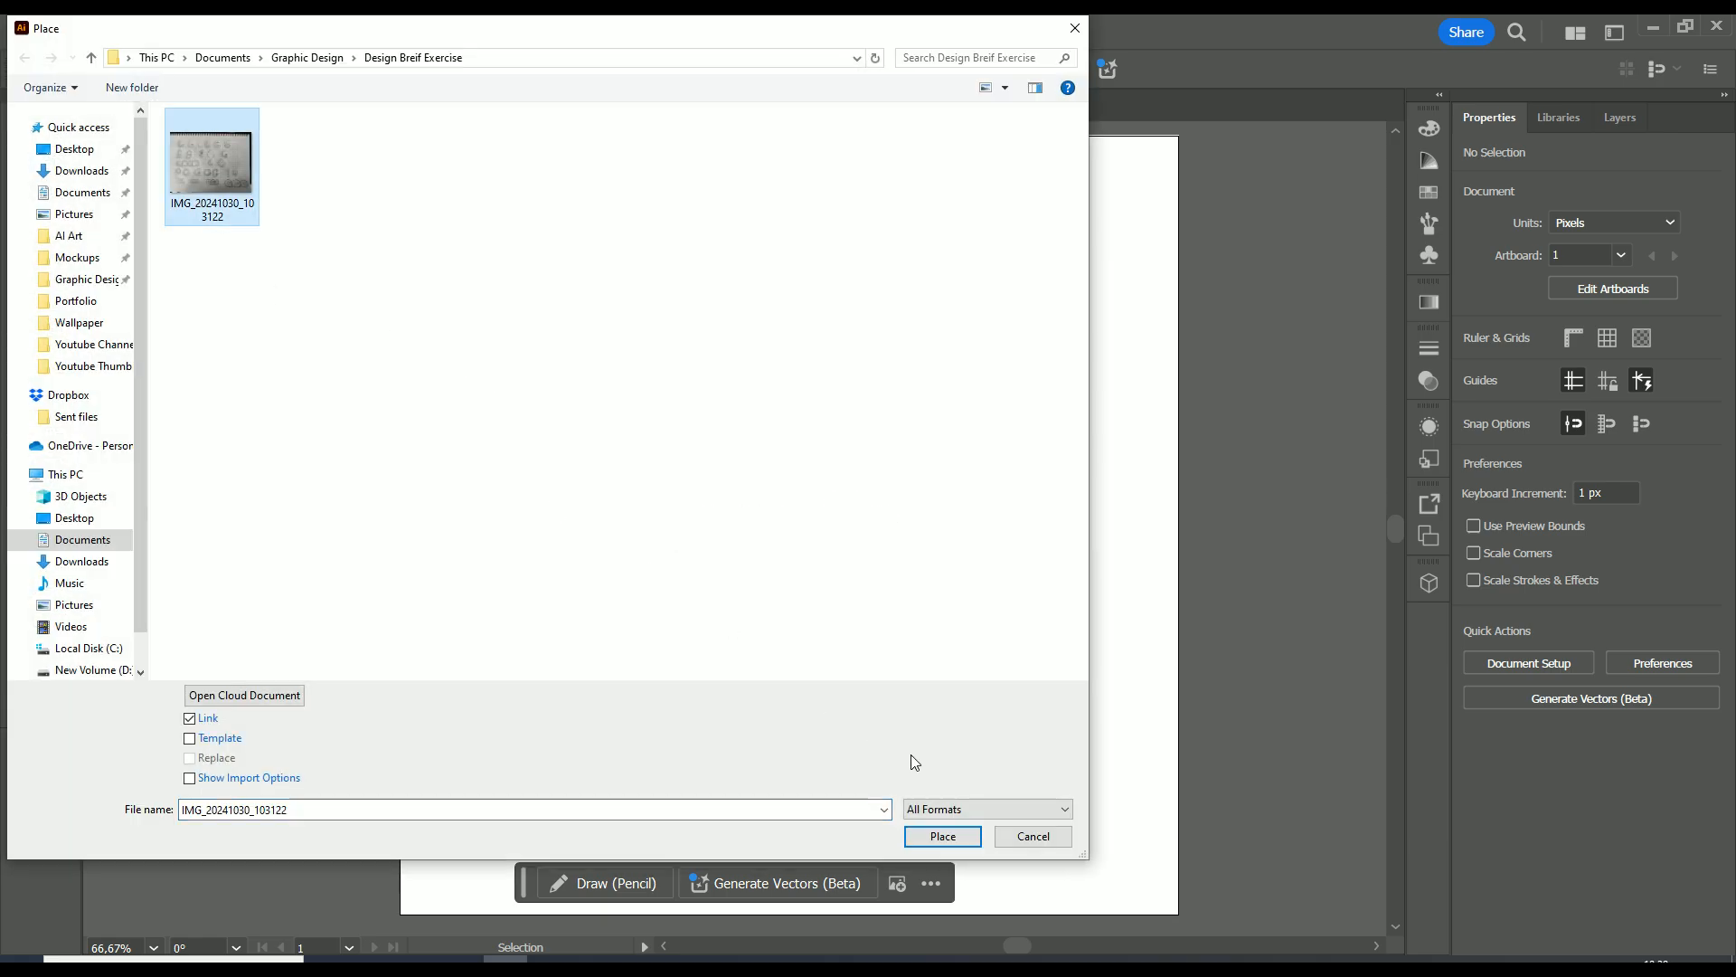
{"action": "left_click", "coordinate": [944, 835]}
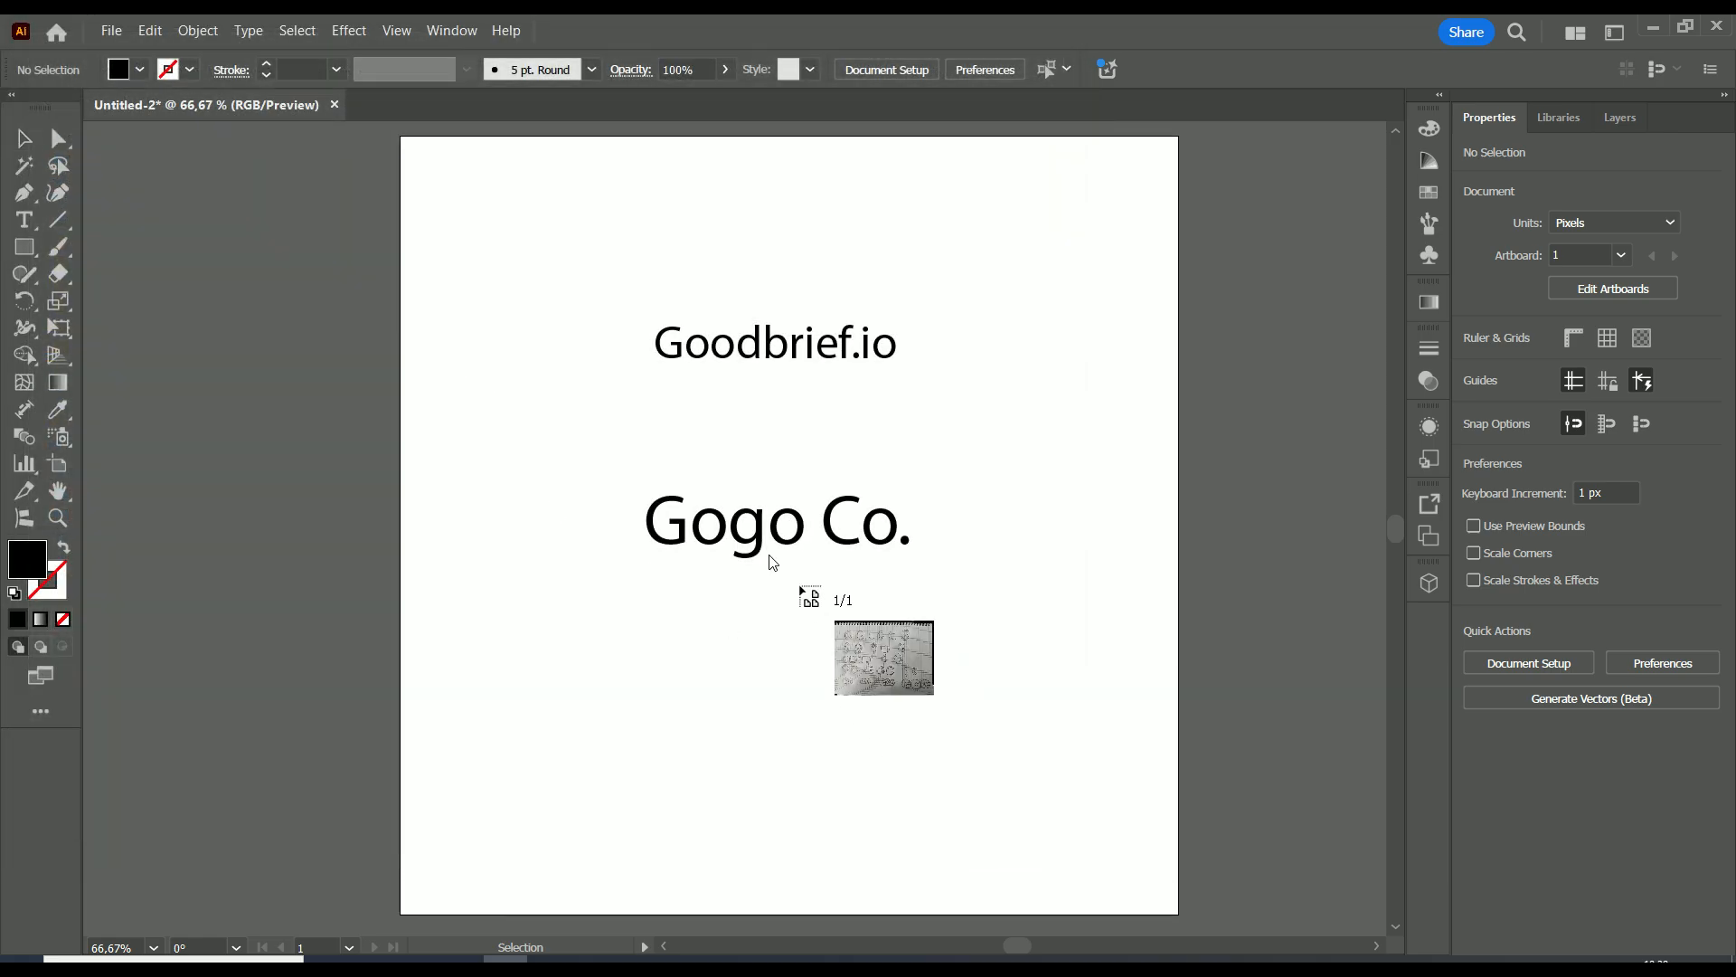
{"action": "left_click", "coordinate": [401, 165]}
{"action": "left_click_drag", "start_coordinate": [414, 174], "coordinate": [833, 516]}
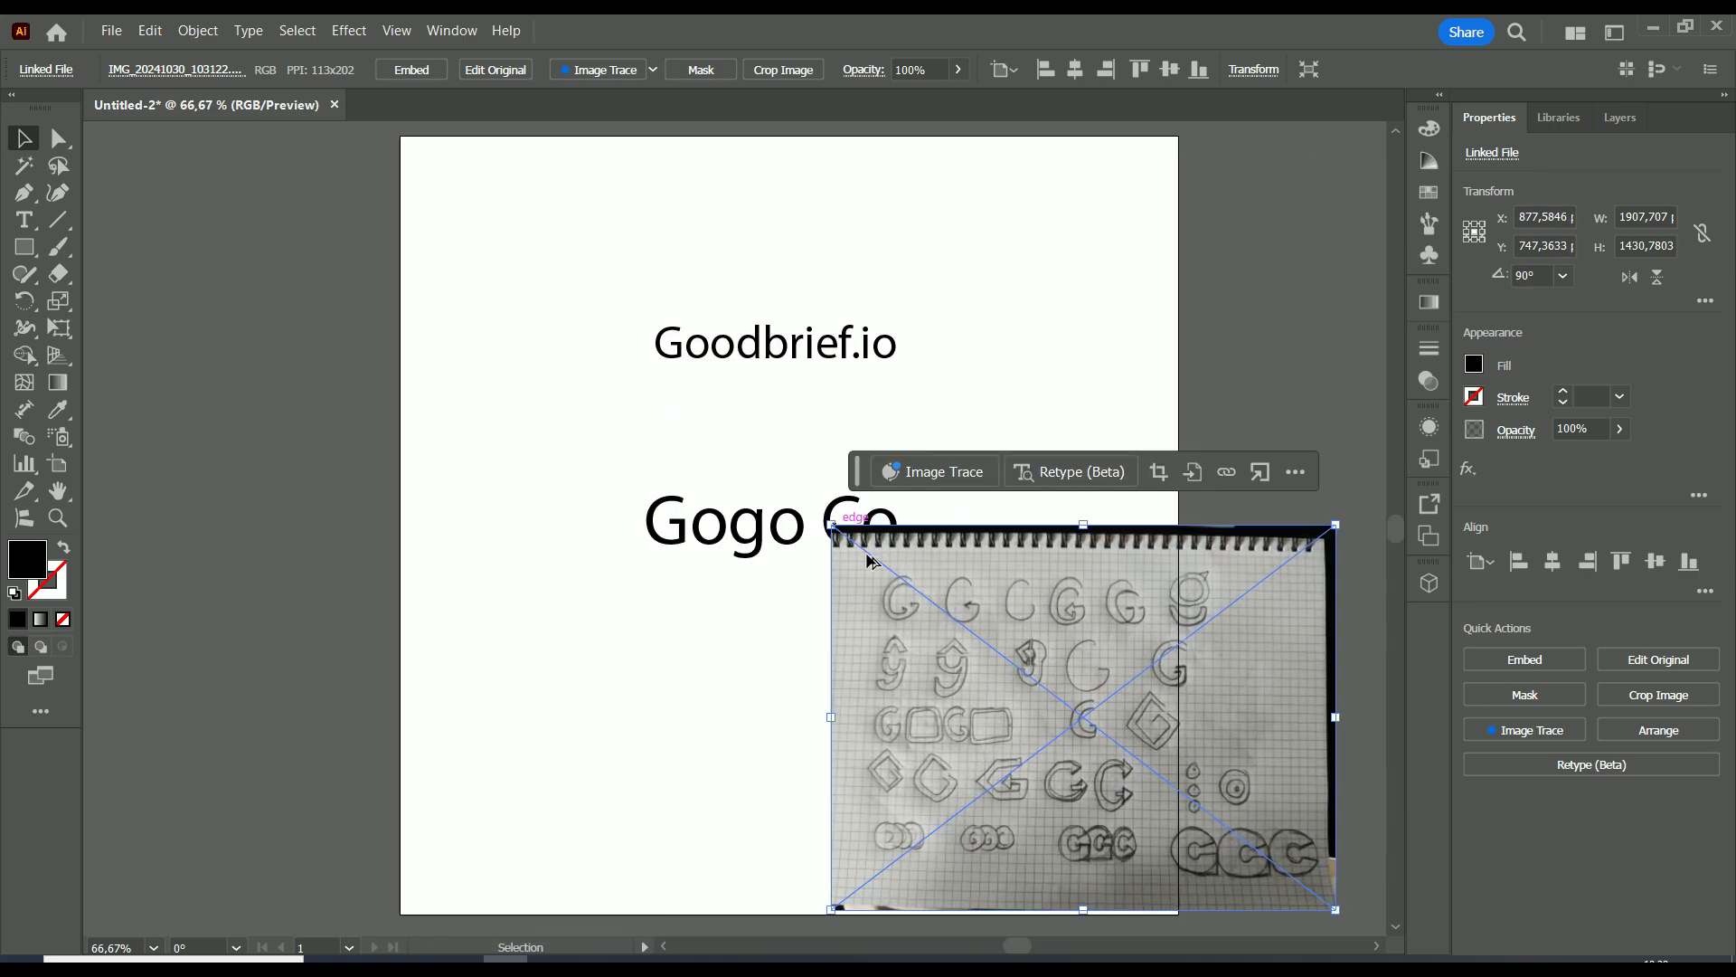
Move the sketch photo to the upper middle of the artboard and enlarge it to about 786 by 608 px.
{"action": "left_click_drag", "start_coordinate": [1000, 670], "coordinate": [680, 476]}
{"action": "scroll", "coordinate": [712, 512], "scroll_direction": "up", "scroll_amount": 2}
{"action": "scroll", "coordinate": [737, 507], "scroll_direction": "down", "scroll_amount": 1}
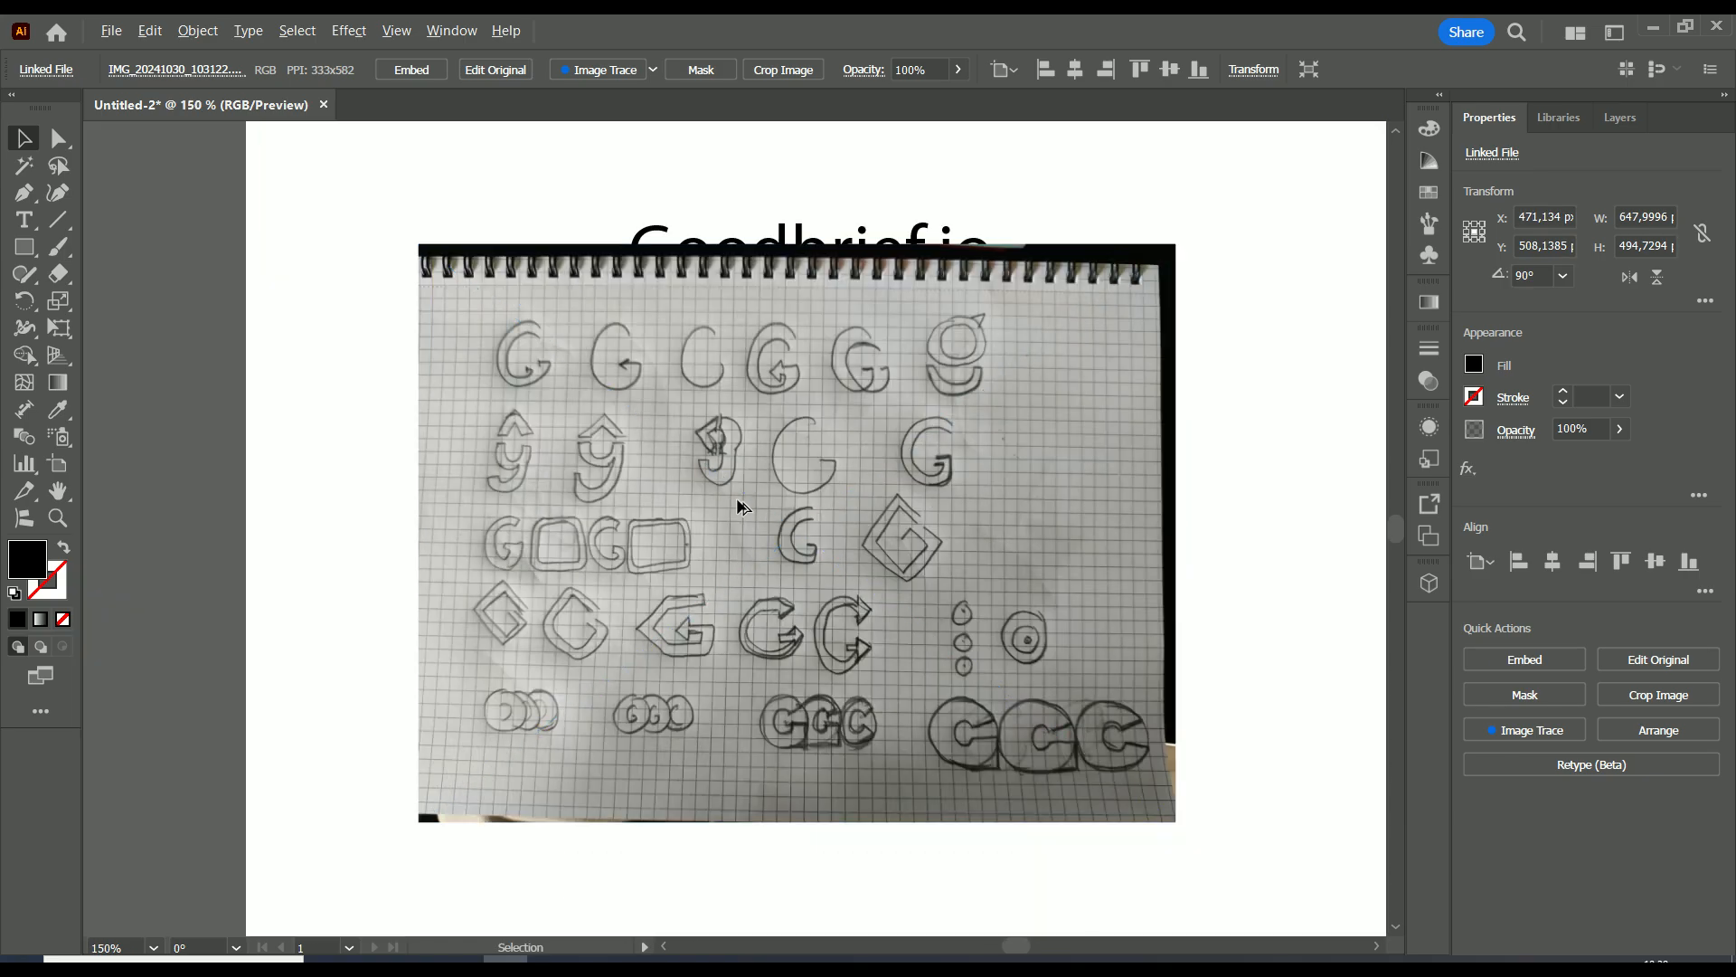
{"action": "scroll", "coordinate": [739, 508], "scroll_direction": "up", "scroll_amount": 2}
{"action": "scroll", "coordinate": [785, 523], "scroll_direction": "down", "scroll_amount": 4}
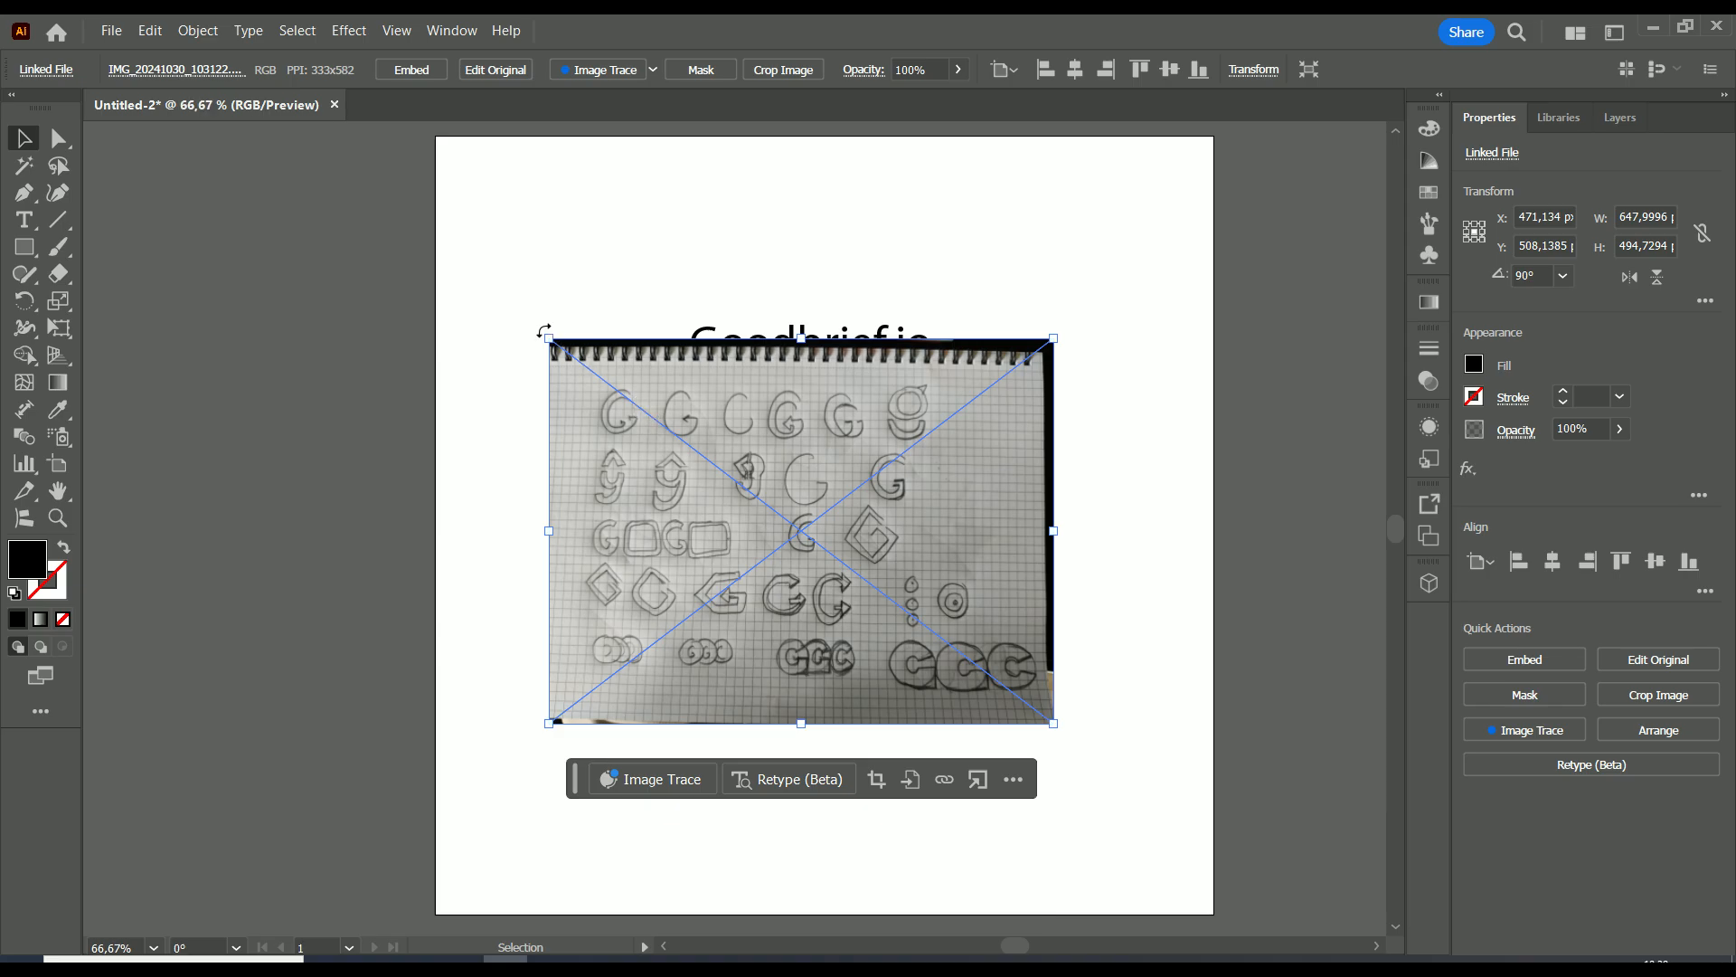
{"action": "left_click_drag", "start_coordinate": [549, 336], "coordinate": [441, 250]}
{"action": "left_click_drag", "start_coordinate": [554, 352], "coordinate": [578, 310]}
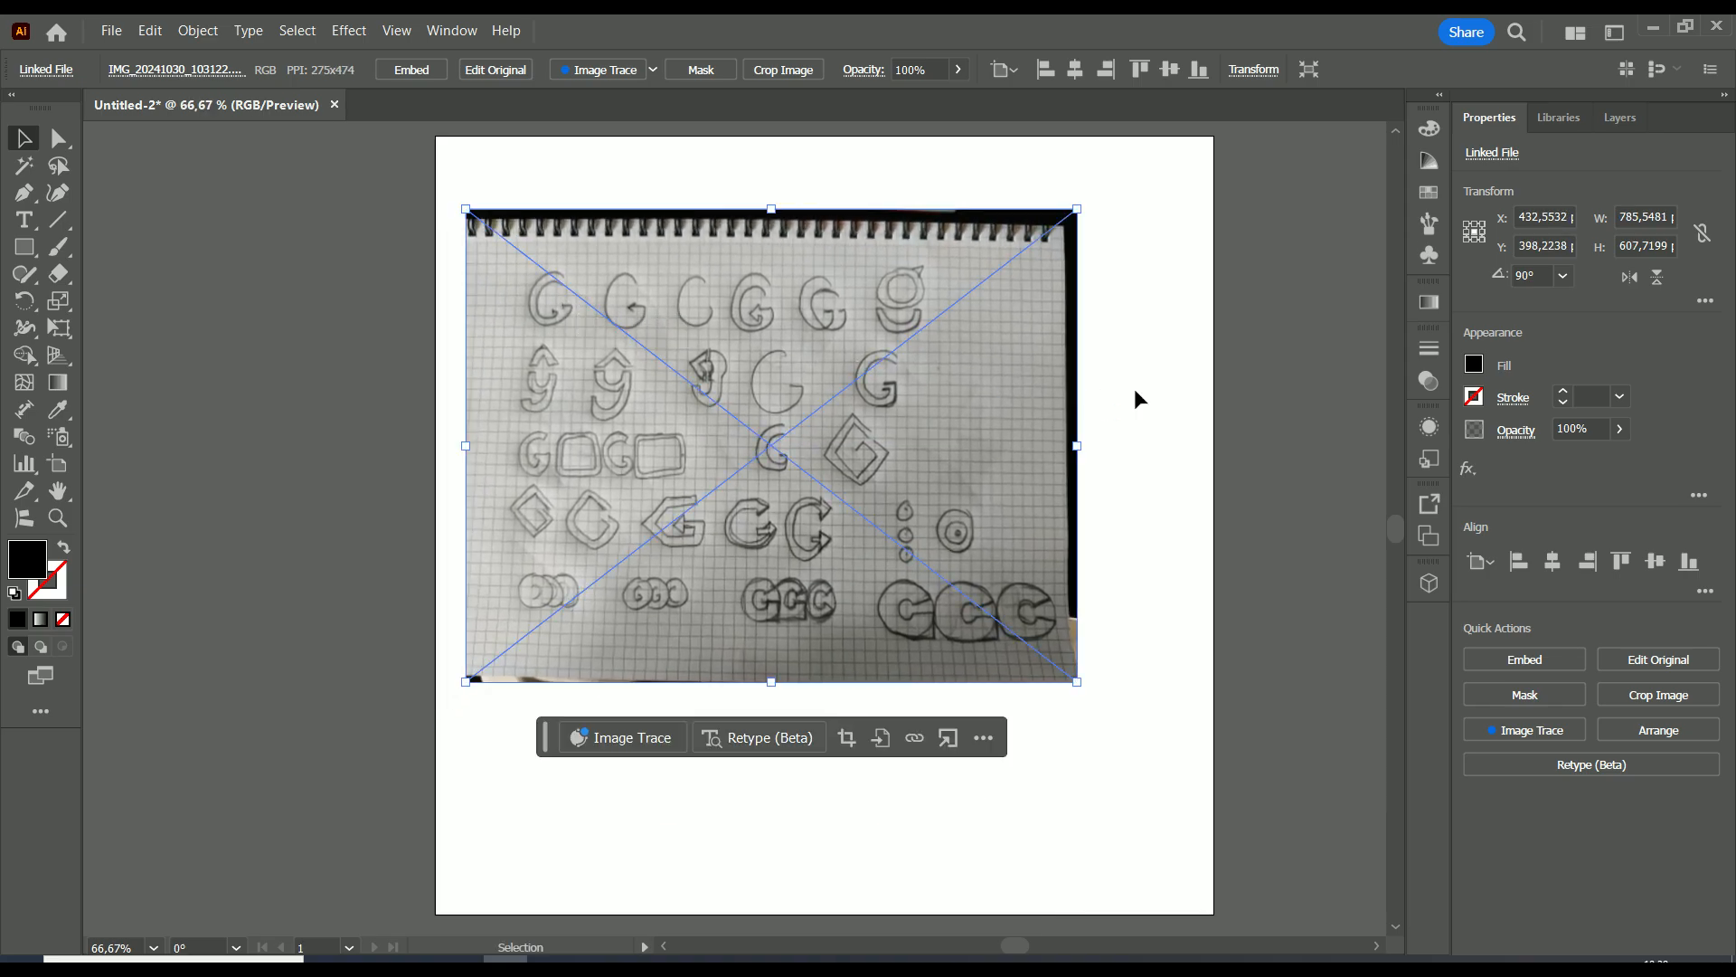
{"action": "left_click", "coordinate": [1134, 388]}
{"action": "scroll", "coordinate": [1136, 520], "scroll_direction": "up", "scroll_amount": 1}
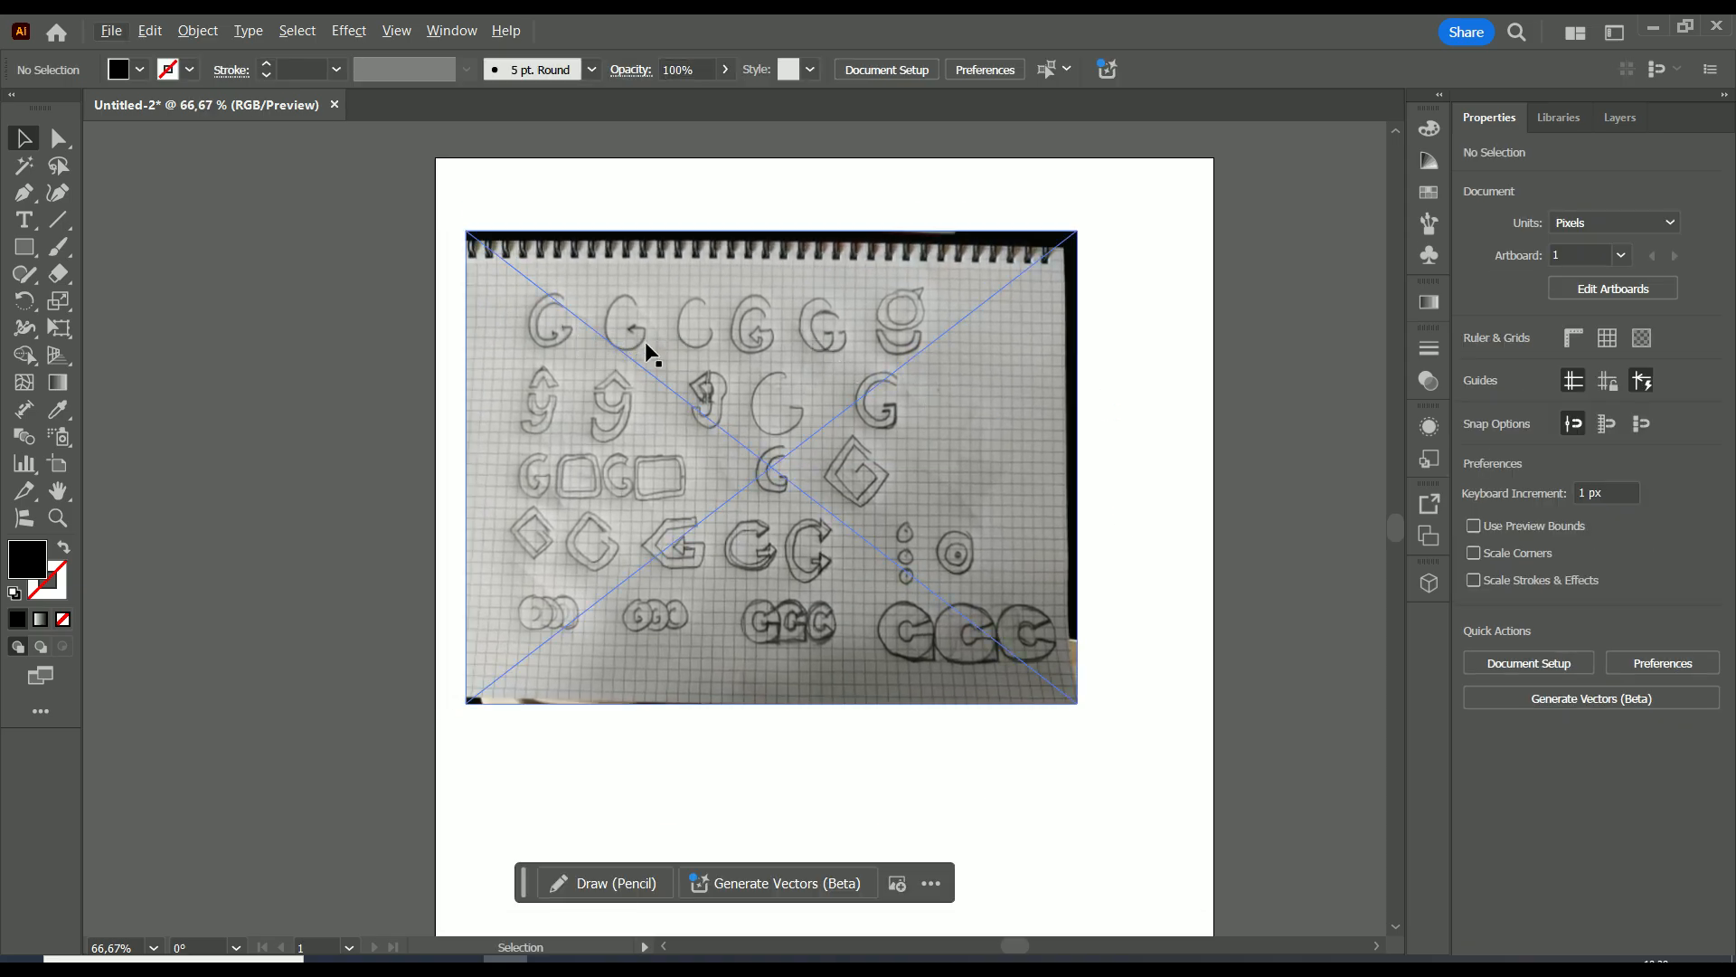
{"action": "scroll", "coordinate": [748, 362], "scroll_direction": "up", "scroll_amount": 1}
{"action": "left_click", "coordinate": [1239, 408]}
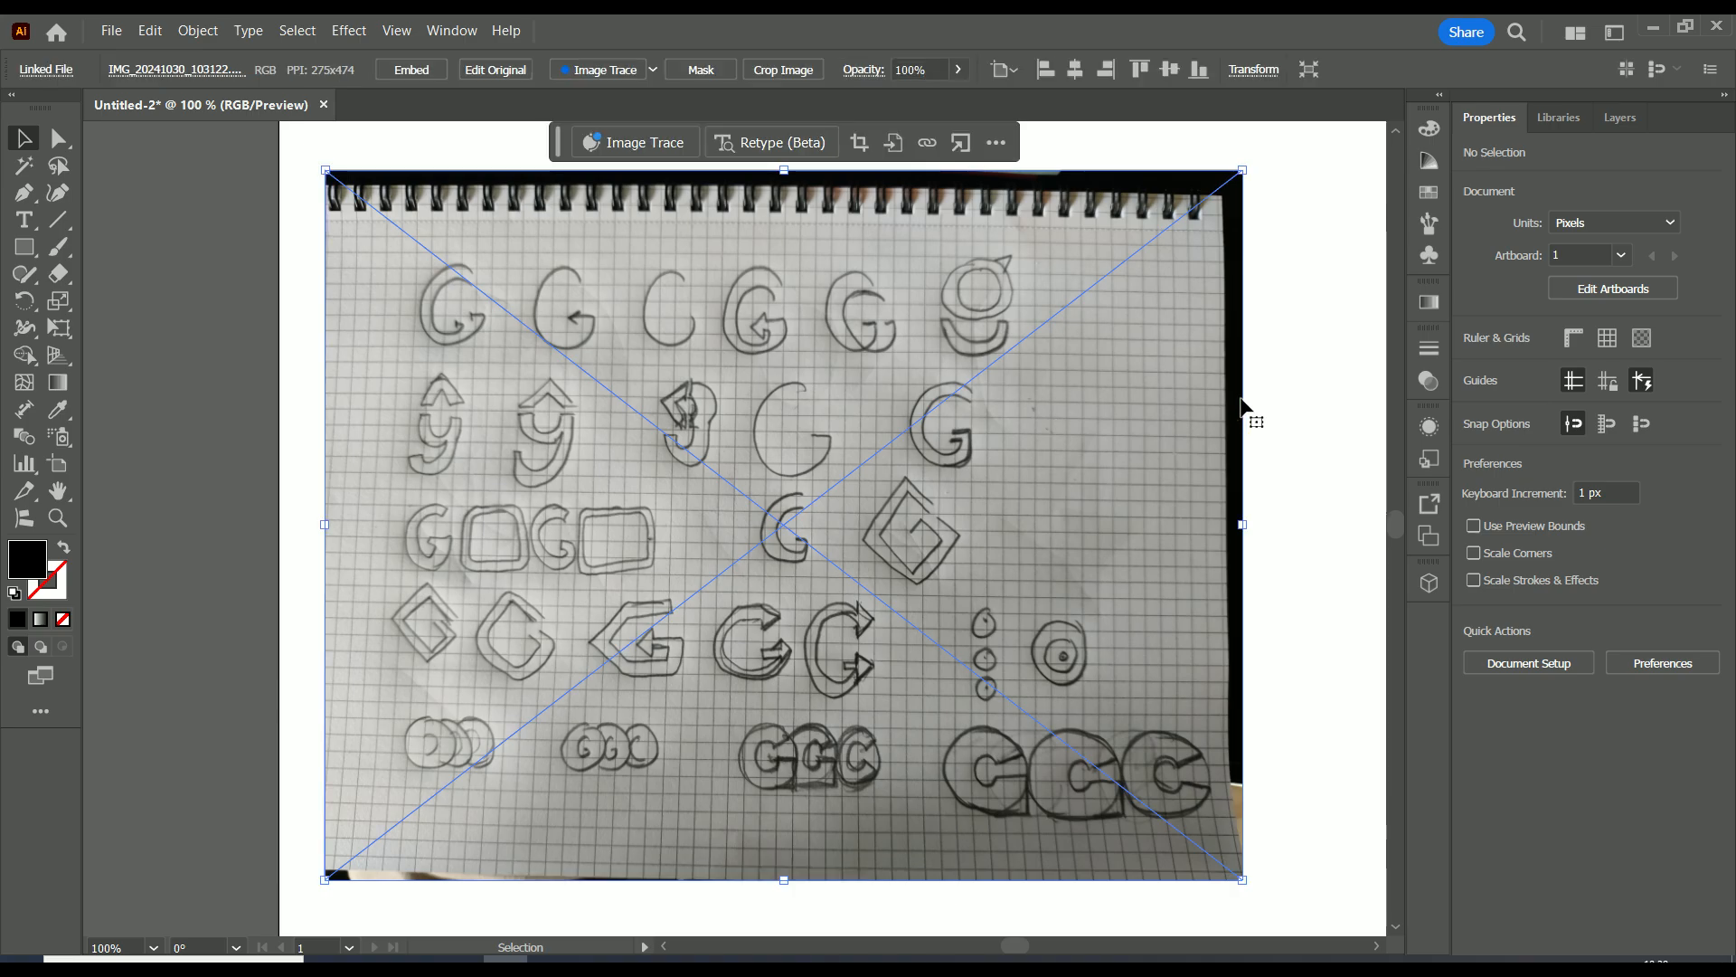
{"action": "left_click", "coordinate": [1293, 445]}
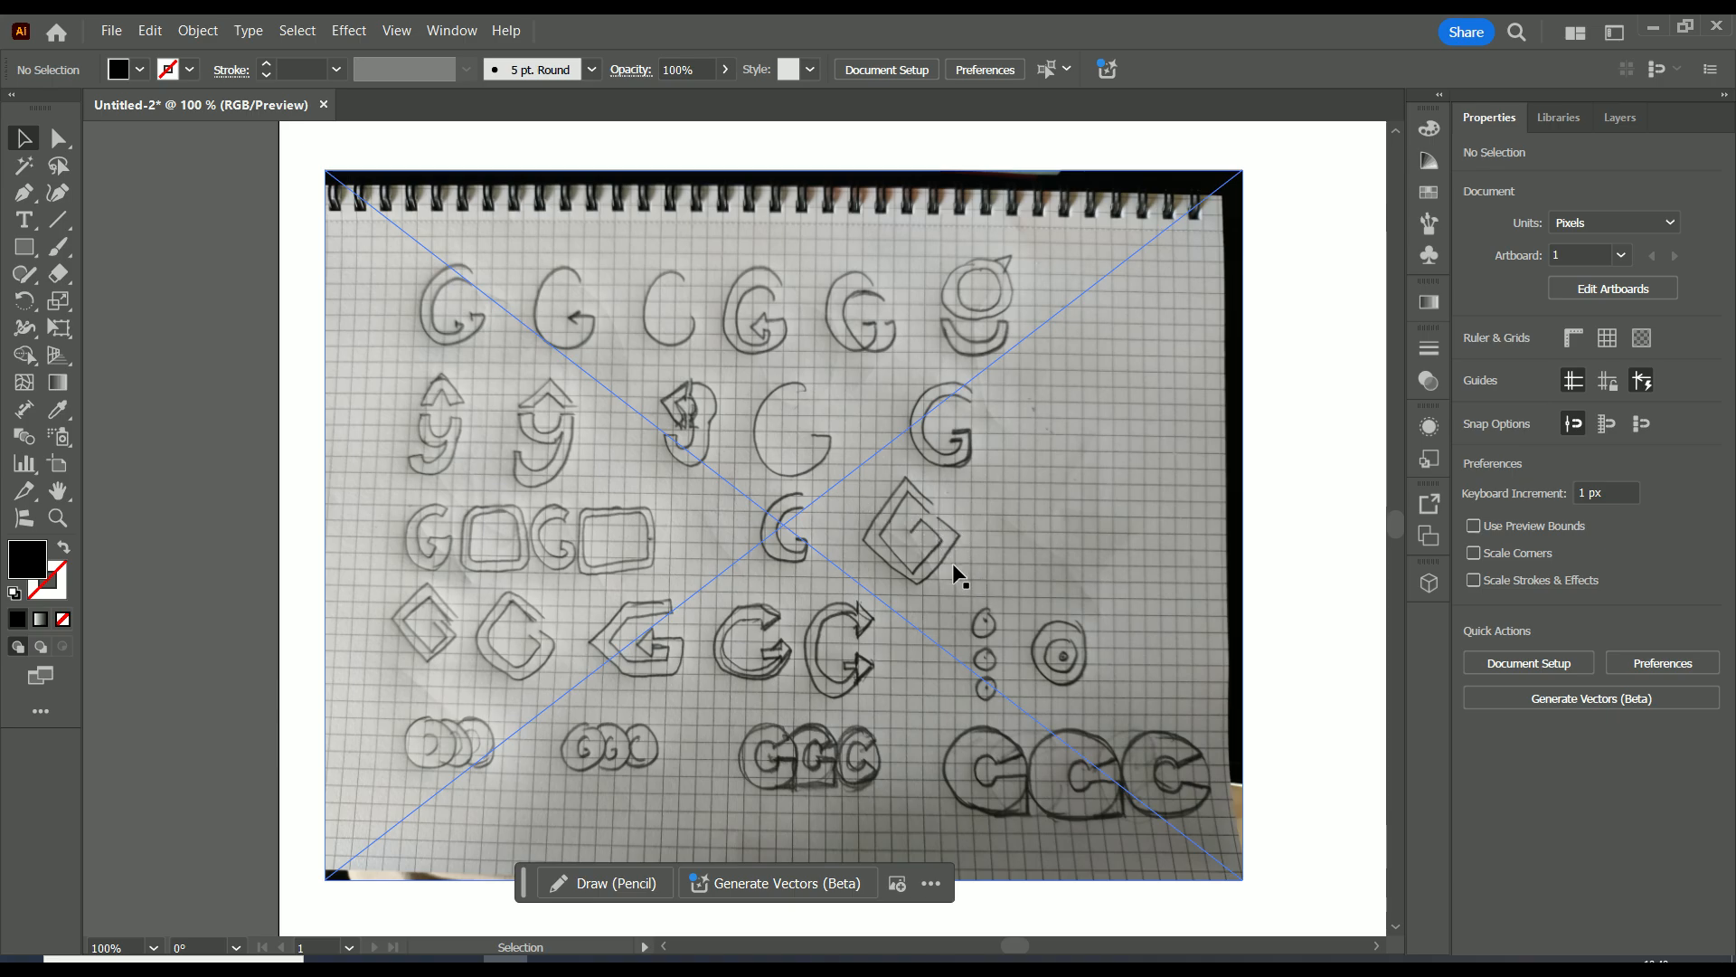
Move the sketch photo off the artboard so it sits directly beside the artboard's left edge, then deselect it.
{"action": "left_click_drag", "start_coordinate": [972, 375], "coordinate": [922, 327]}
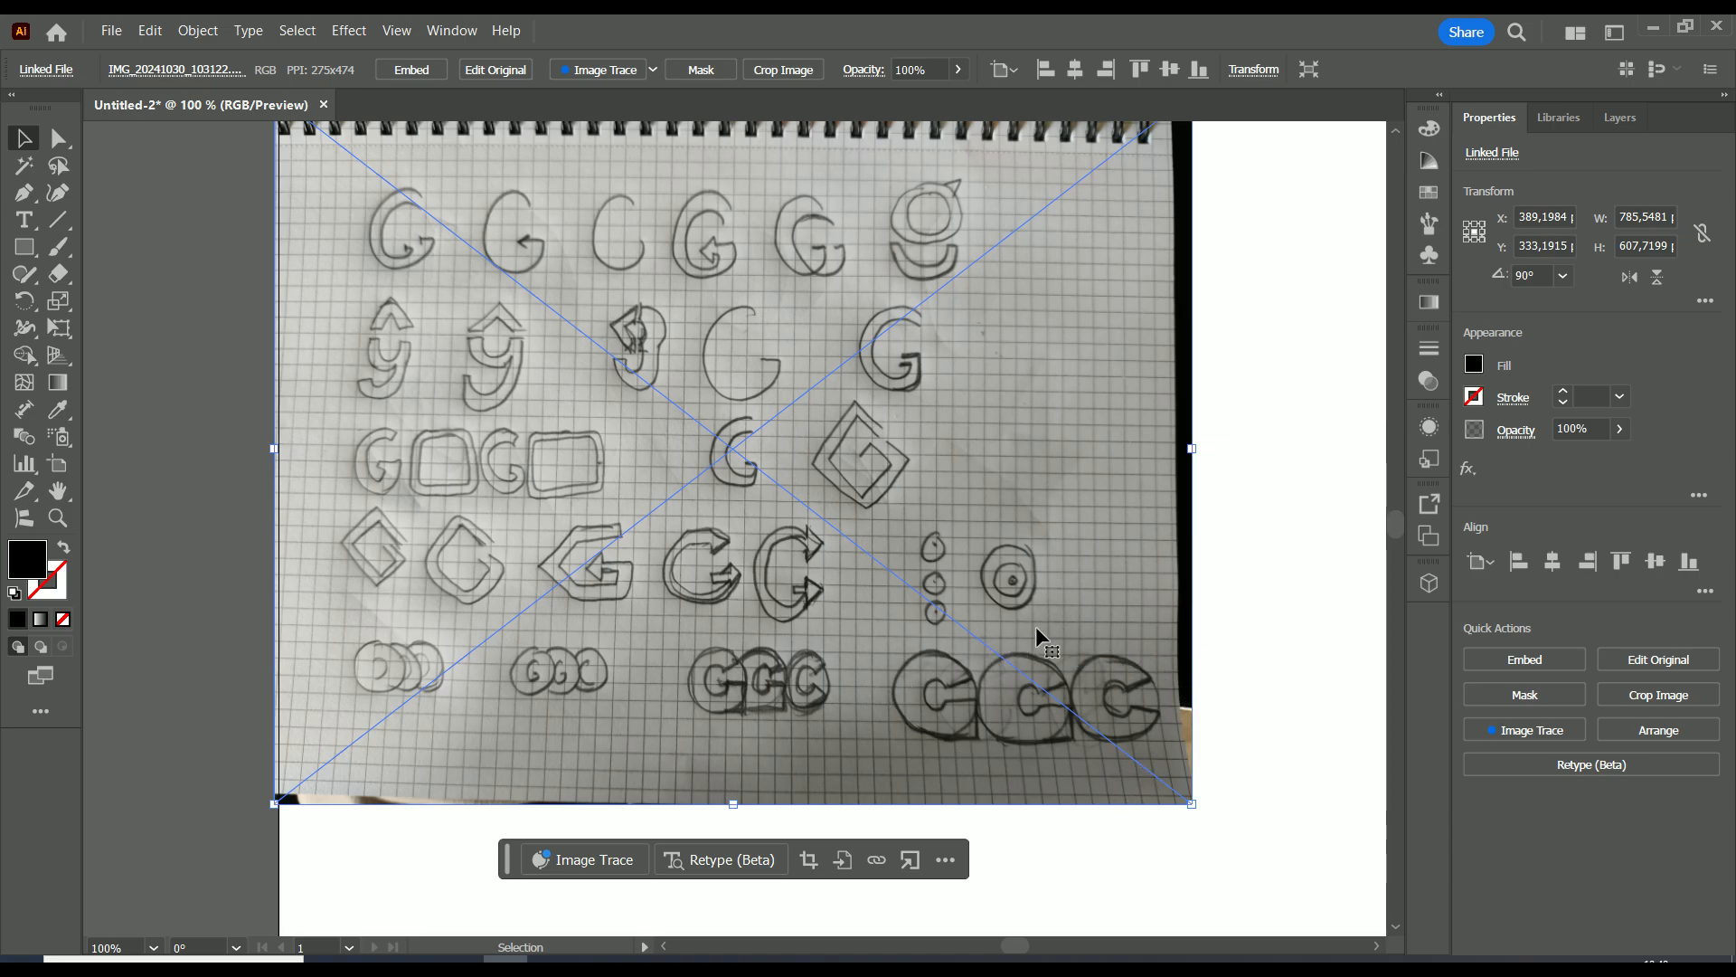
{"action": "scroll", "coordinate": [1257, 406], "scroll_direction": "down", "scroll_amount": 1}
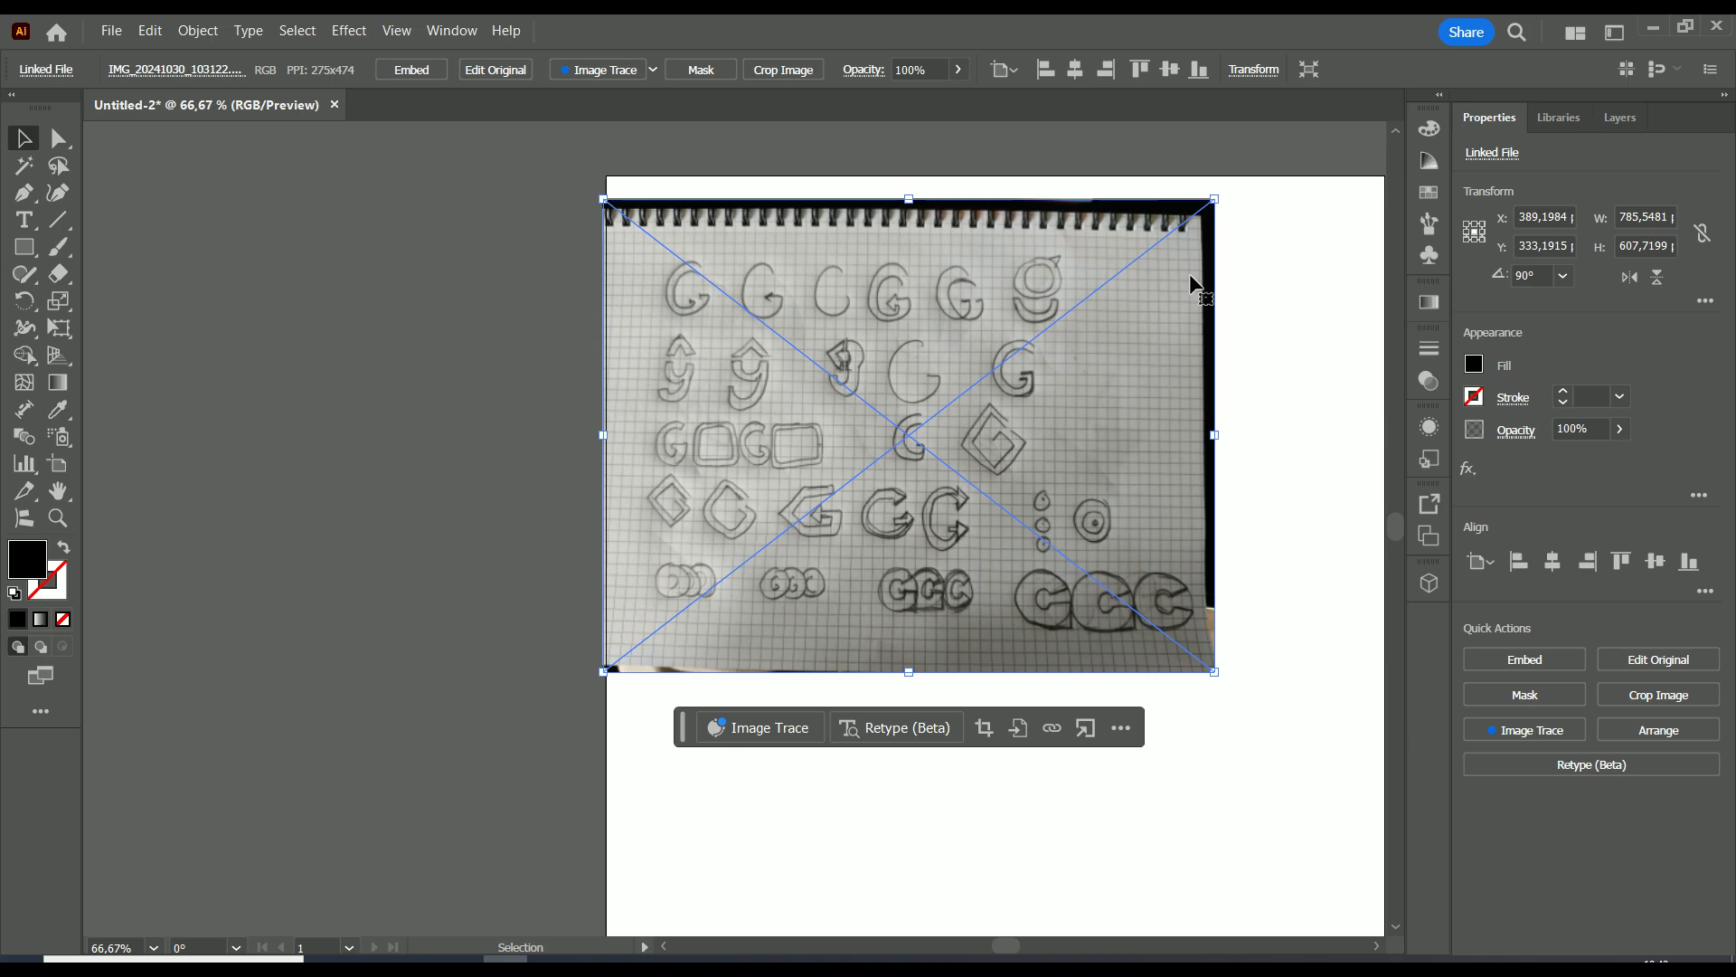
{"action": "key", "text": "Delete"}
{"action": "key", "text": "ctrl+z"}
{"action": "left_click_drag", "start_coordinate": [1141, 351], "coordinate": [528, 405]}
{"action": "scroll", "coordinate": [719, 595], "scroll_direction": "up", "scroll_amount": 1}
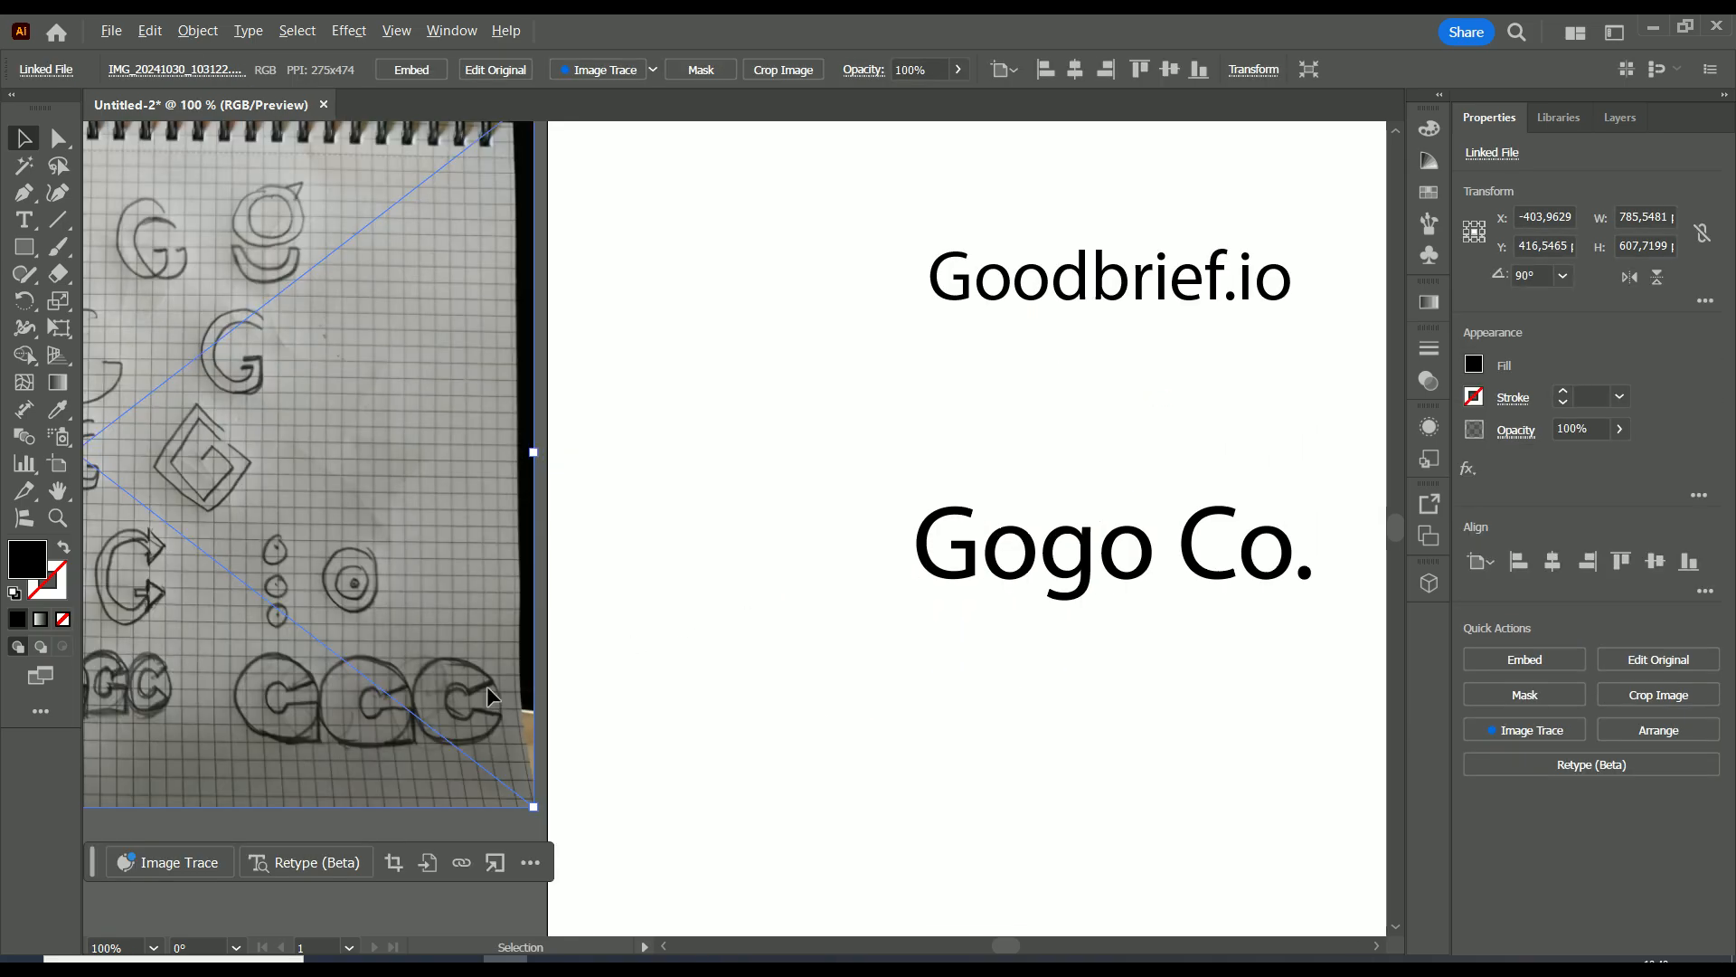
{"action": "left_click_drag", "start_coordinate": [487, 685], "coordinate": [450, 617]}
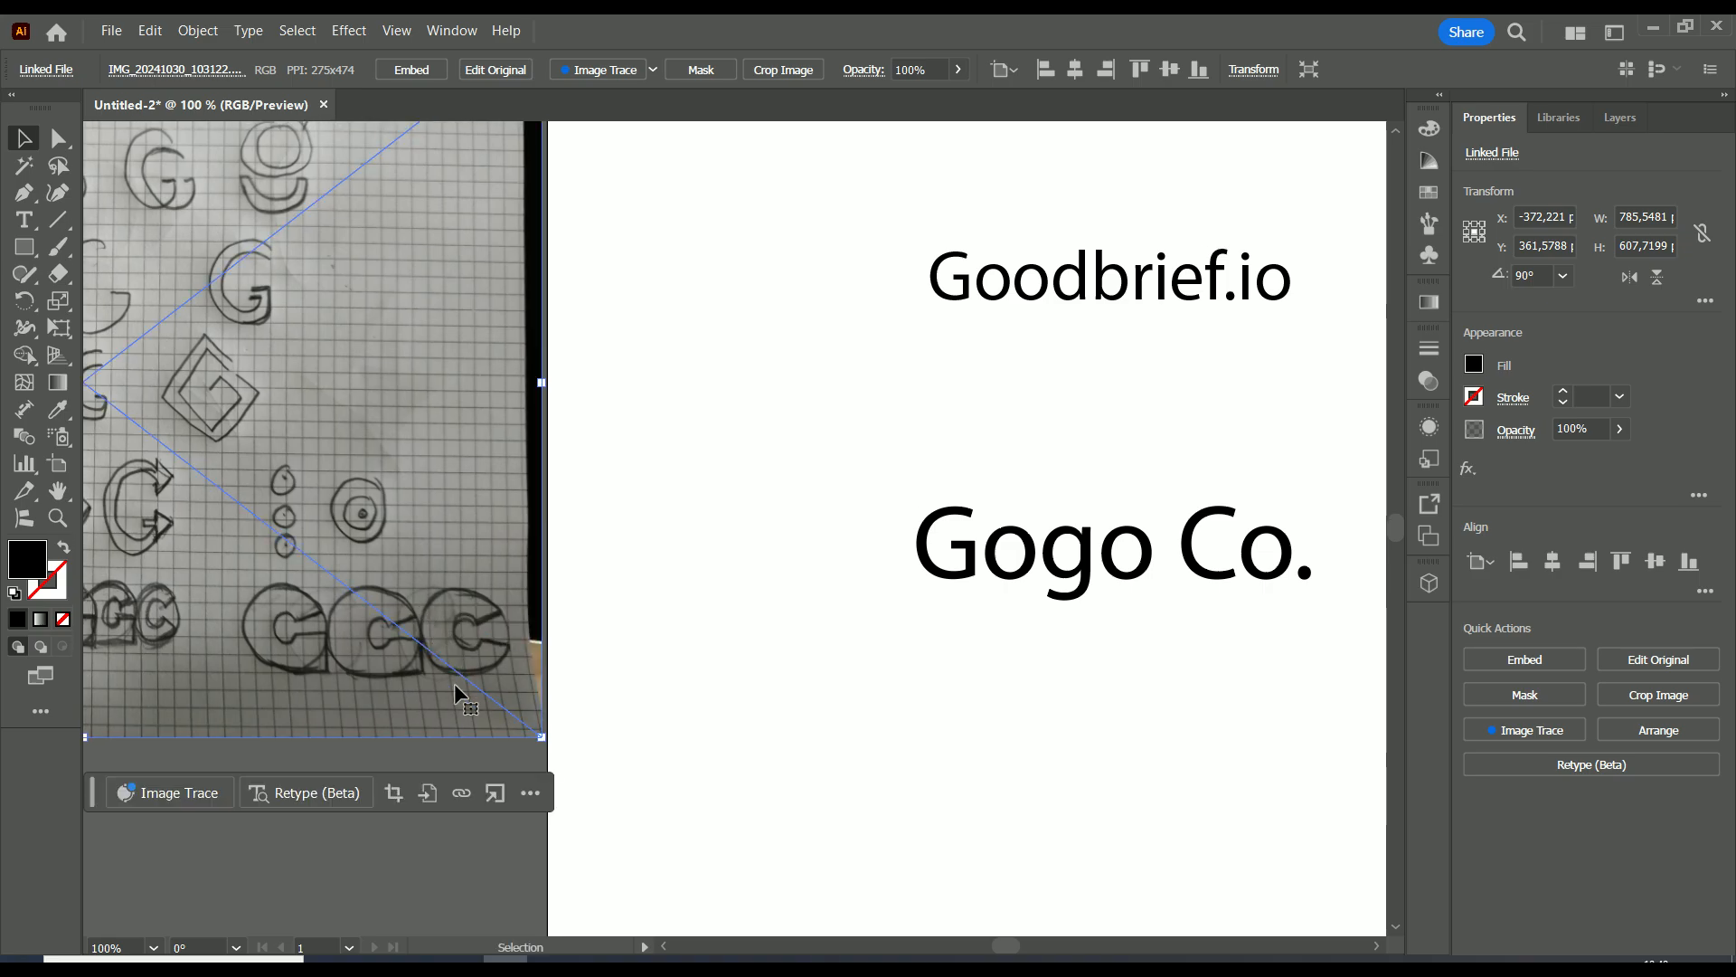
{"action": "left_click", "coordinate": [421, 834]}
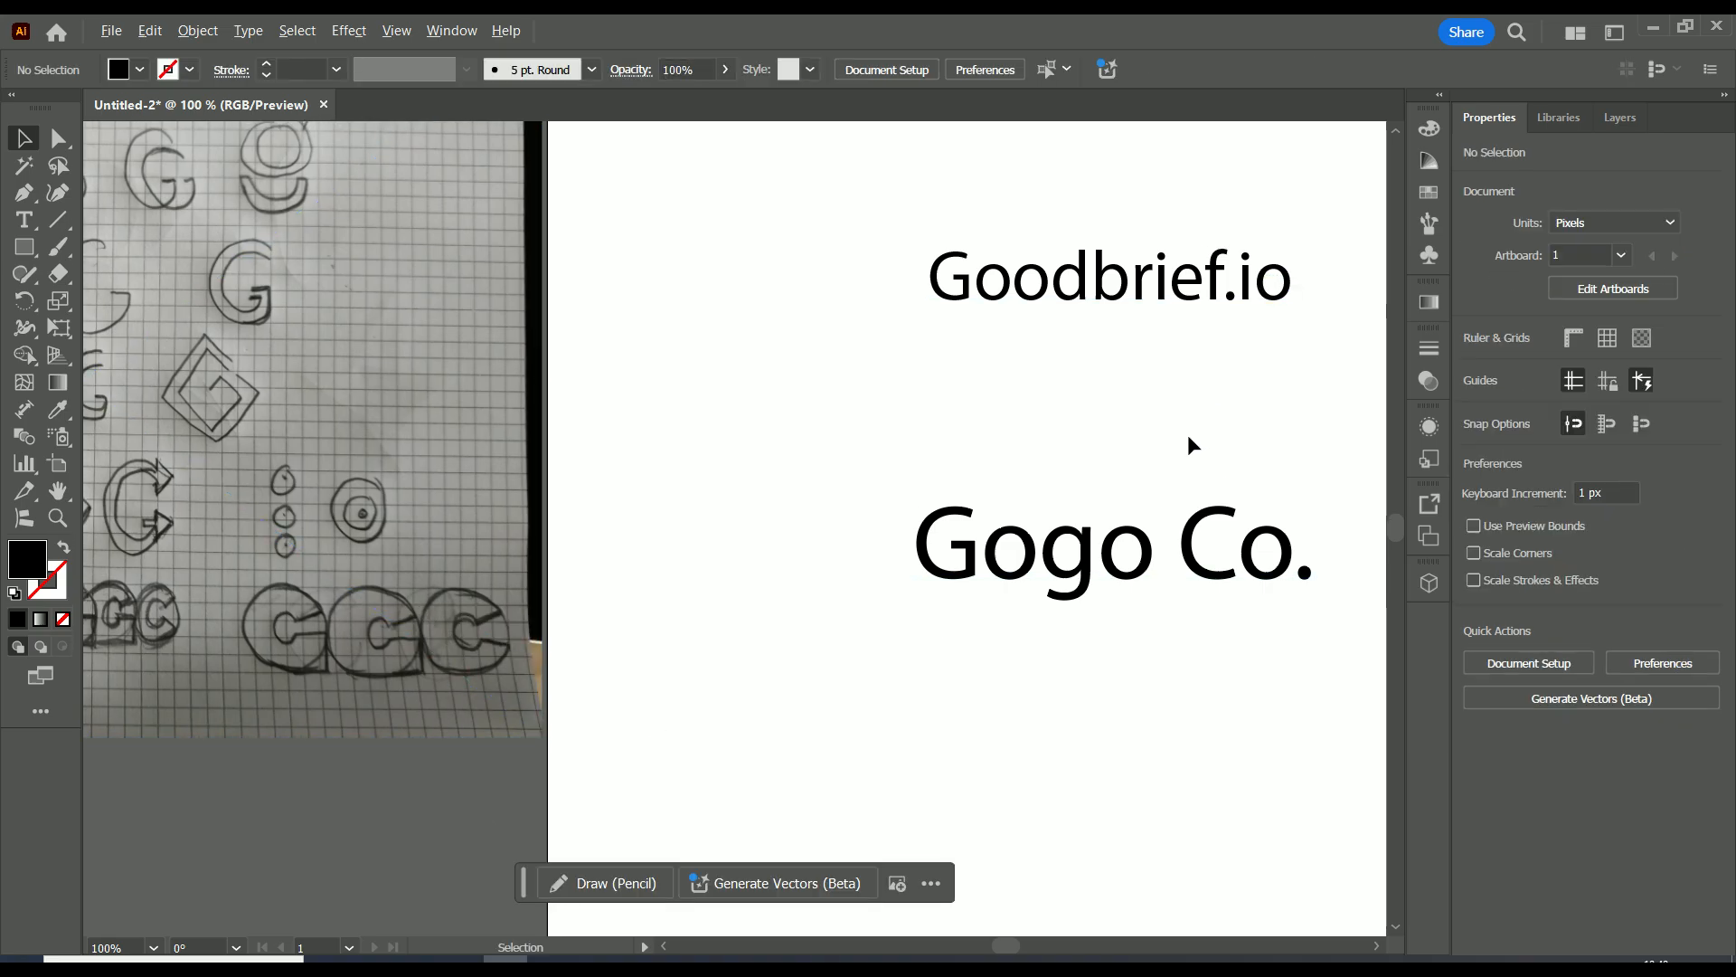
Delete the two text lines Goodbrief.io and Gogo Co. from the artboard.
{"action": "scroll", "coordinate": [1187, 434], "scroll_direction": "down", "scroll_amount": 1}
{"action": "left_click_drag", "start_coordinate": [1246, 427], "coordinate": [1038, 473]}
{"action": "left_click_drag", "start_coordinate": [1132, 299], "coordinate": [749, 671]}
{"action": "key", "text": "Delete"}
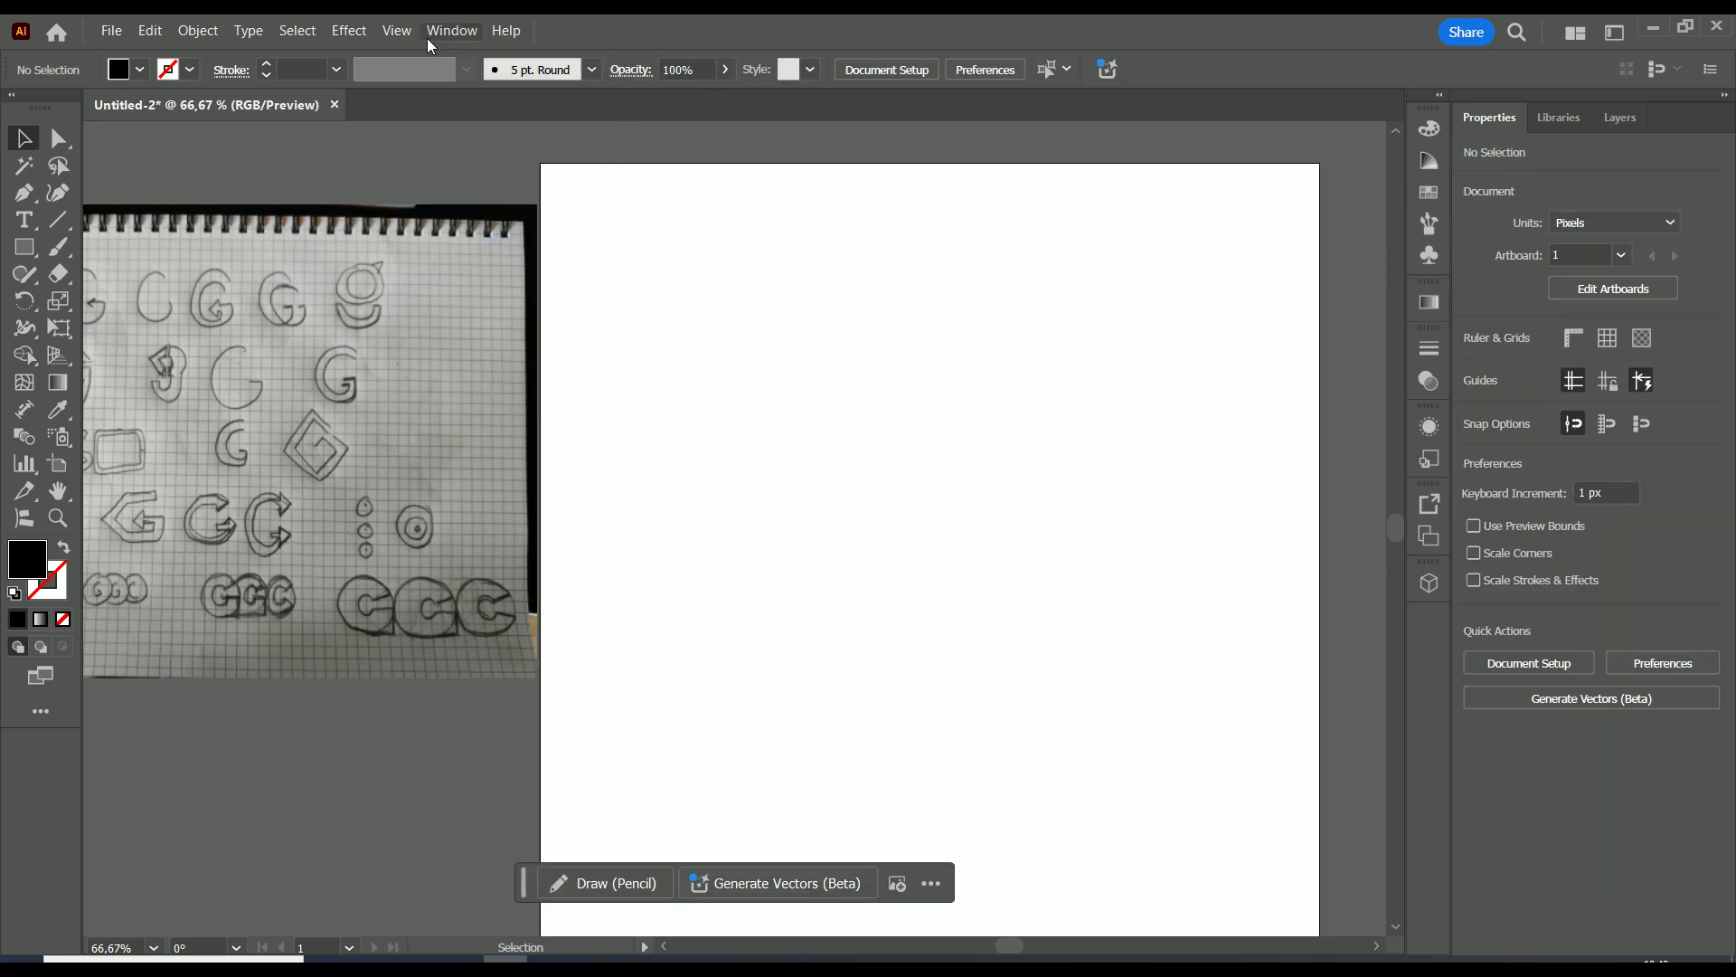
Show the document grid as a drawing aid over the artboard.
{"action": "left_click", "coordinate": [394, 33]}
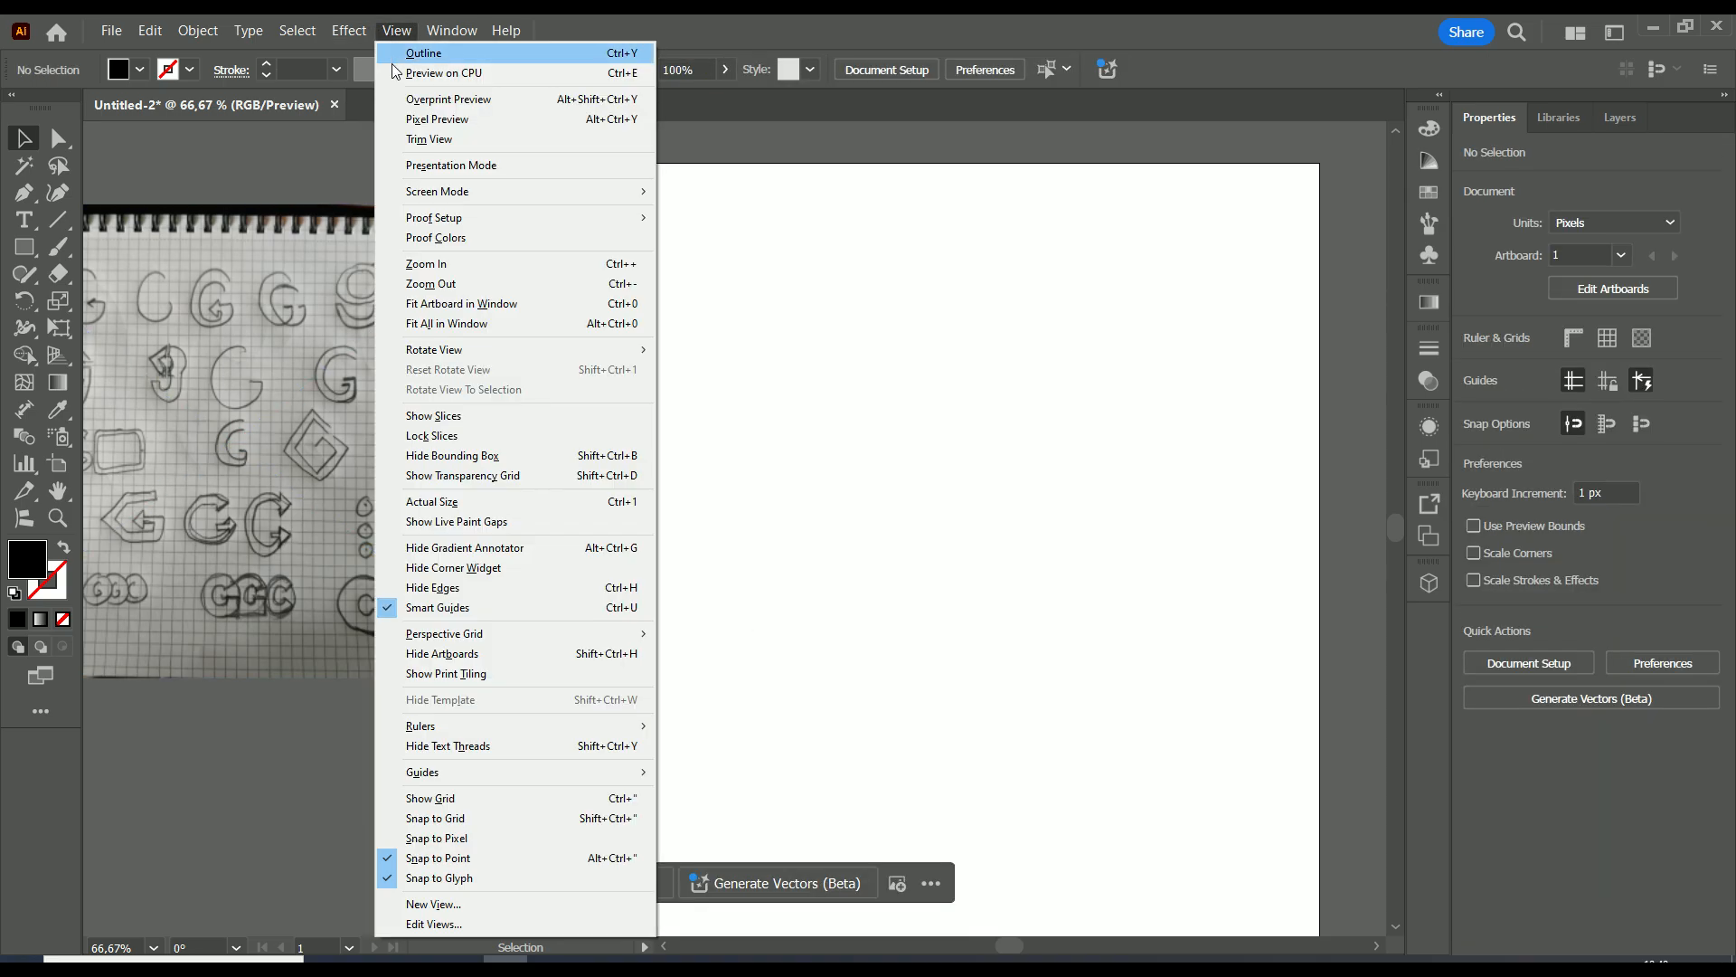
{"action": "left_click", "coordinate": [494, 801]}
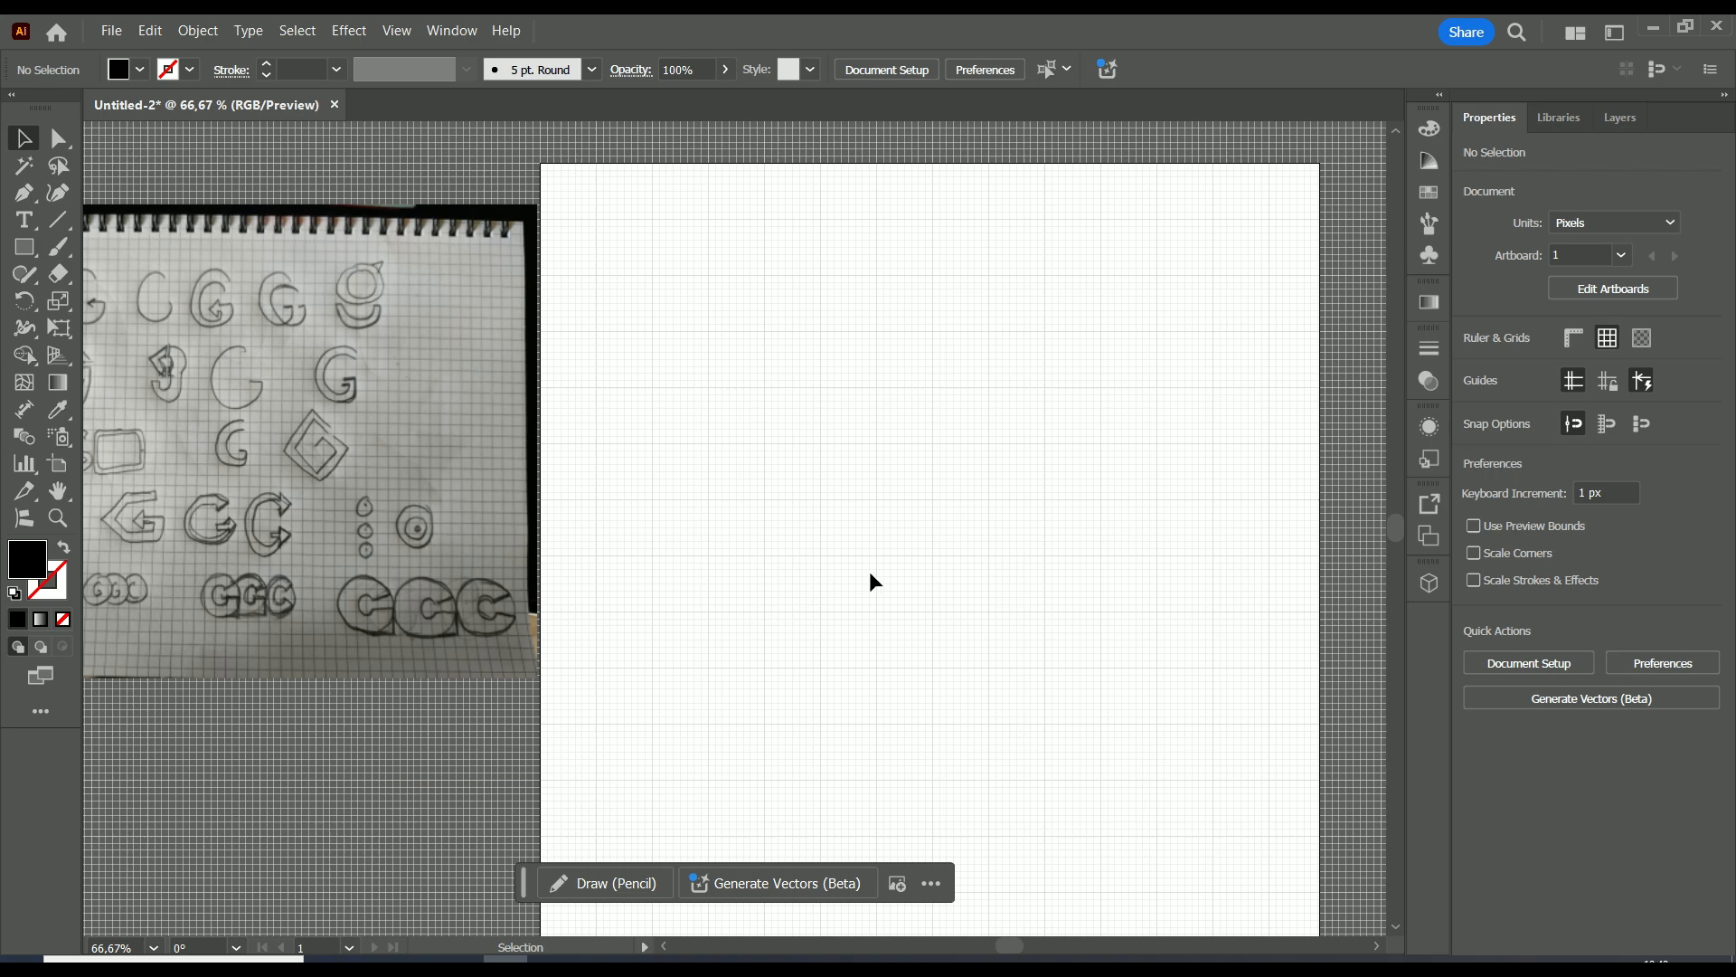
{"action": "scroll", "coordinate": [883, 529], "scroll_direction": "up", "scroll_amount": 1}
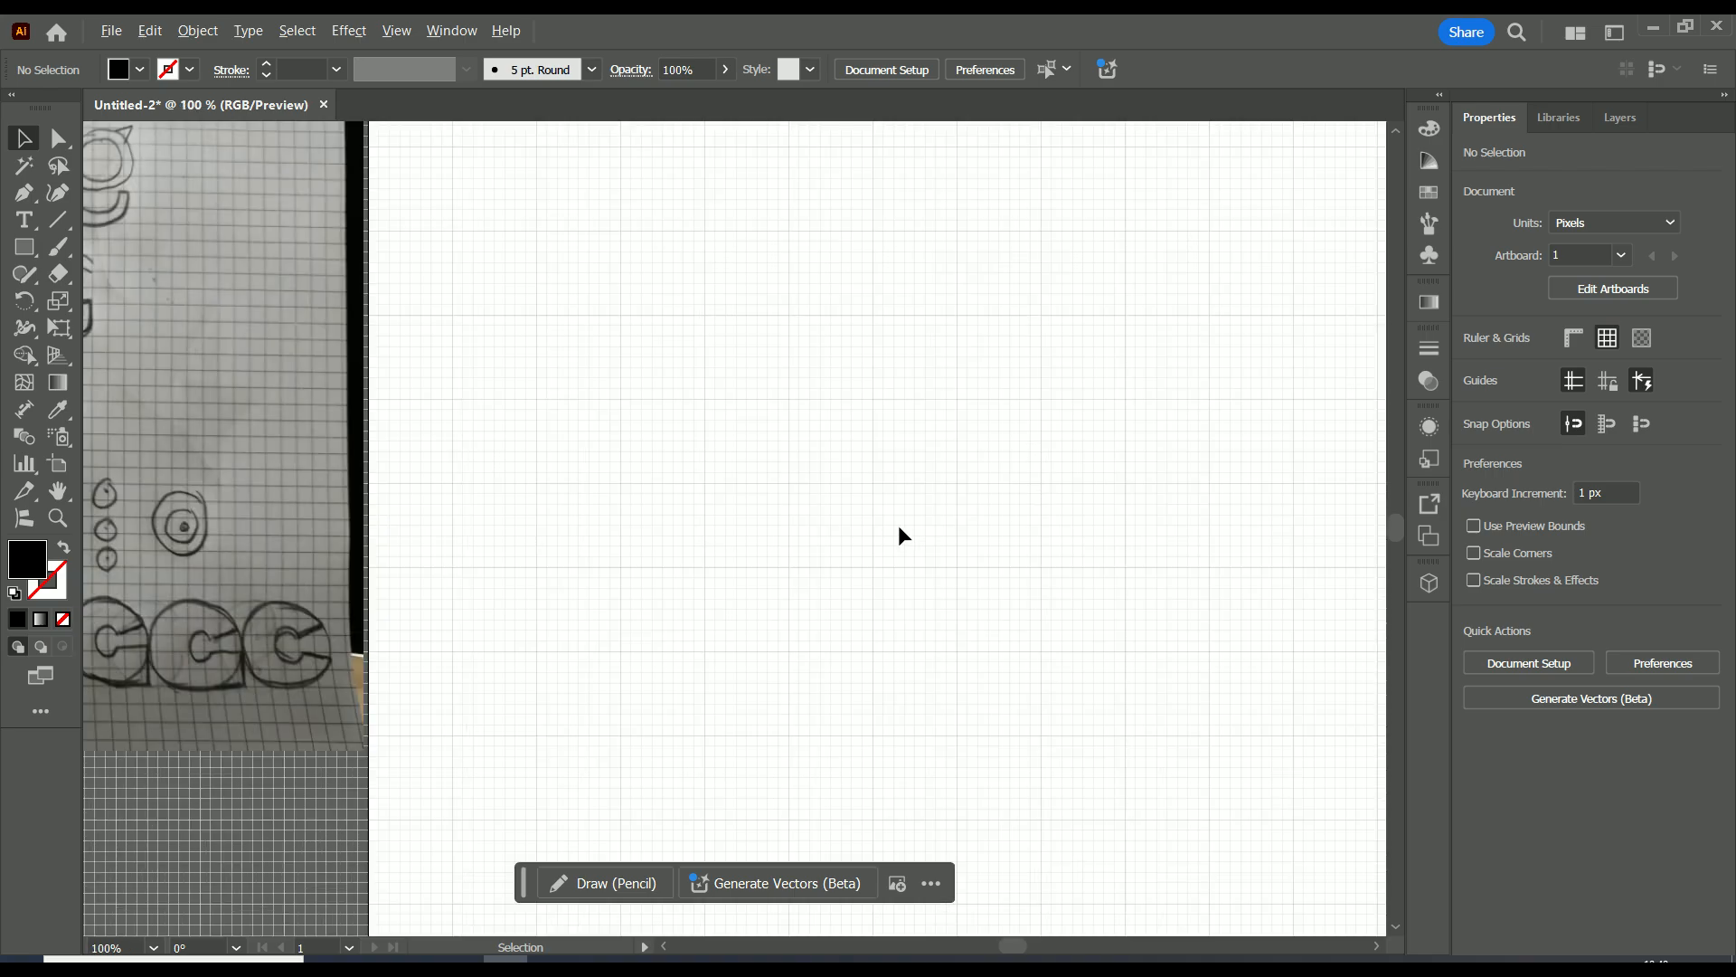
{"action": "scroll", "coordinate": [898, 525], "scroll_direction": "down", "scroll_amount": 1}
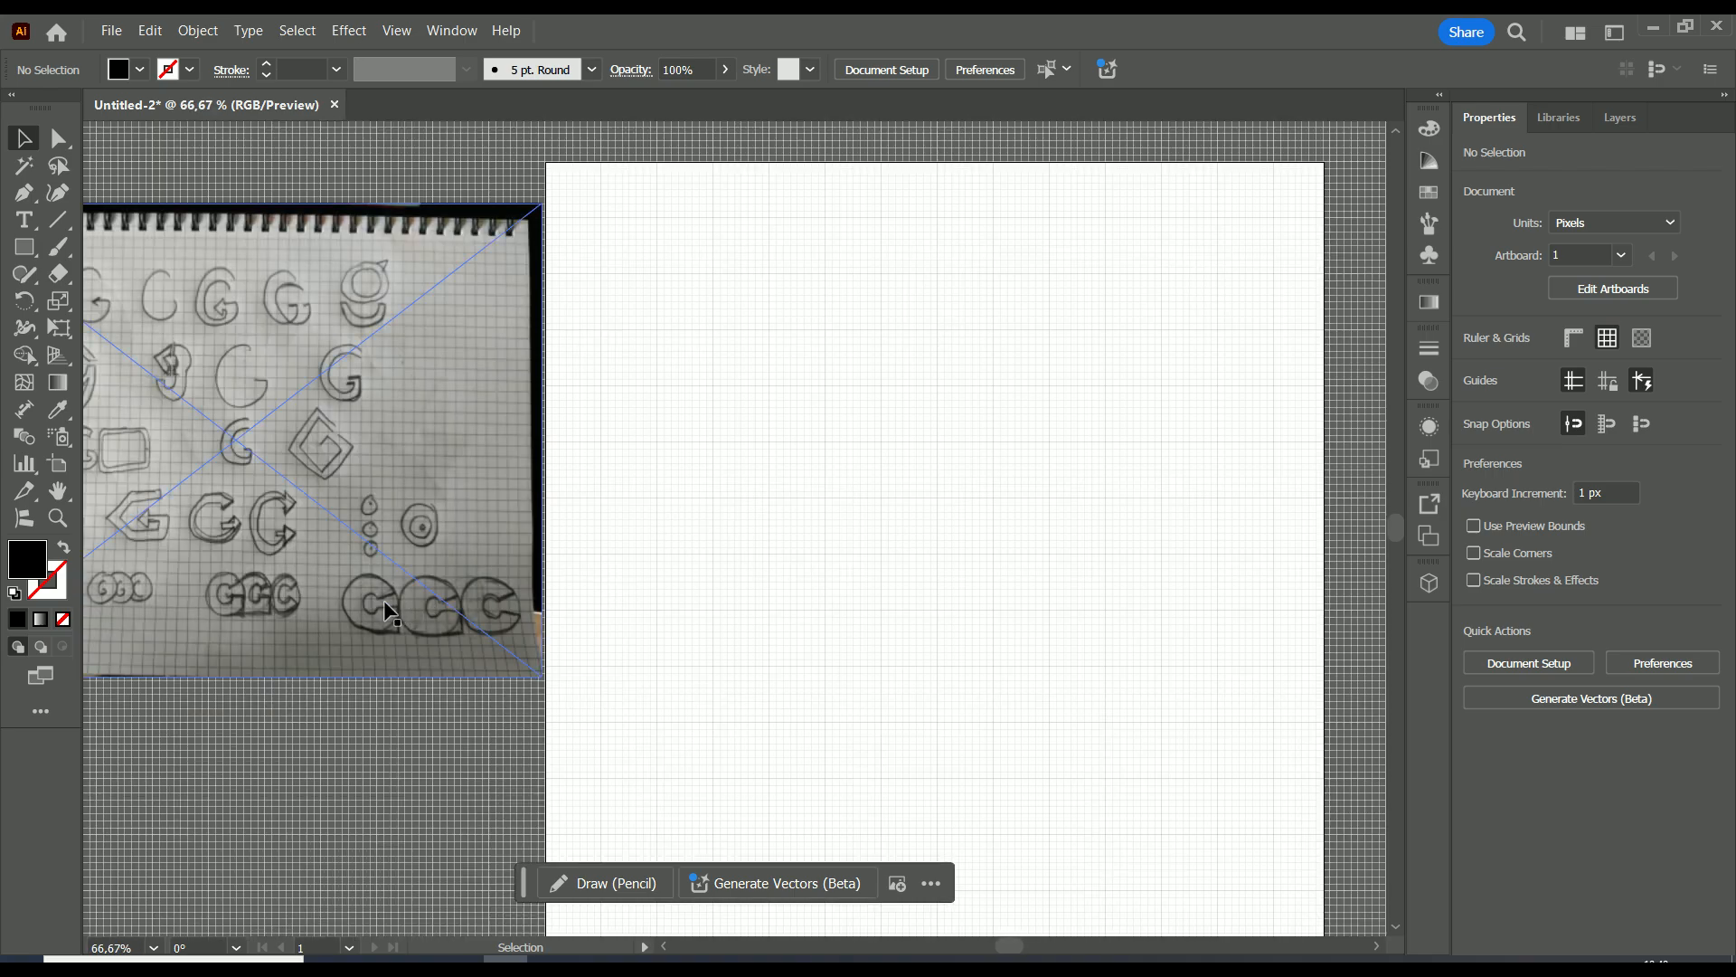
Draw a circle about 239 px in diameter with the Ellipse tool in the lower-left part of the artboard.
{"action": "left_click", "coordinate": [30, 252]}
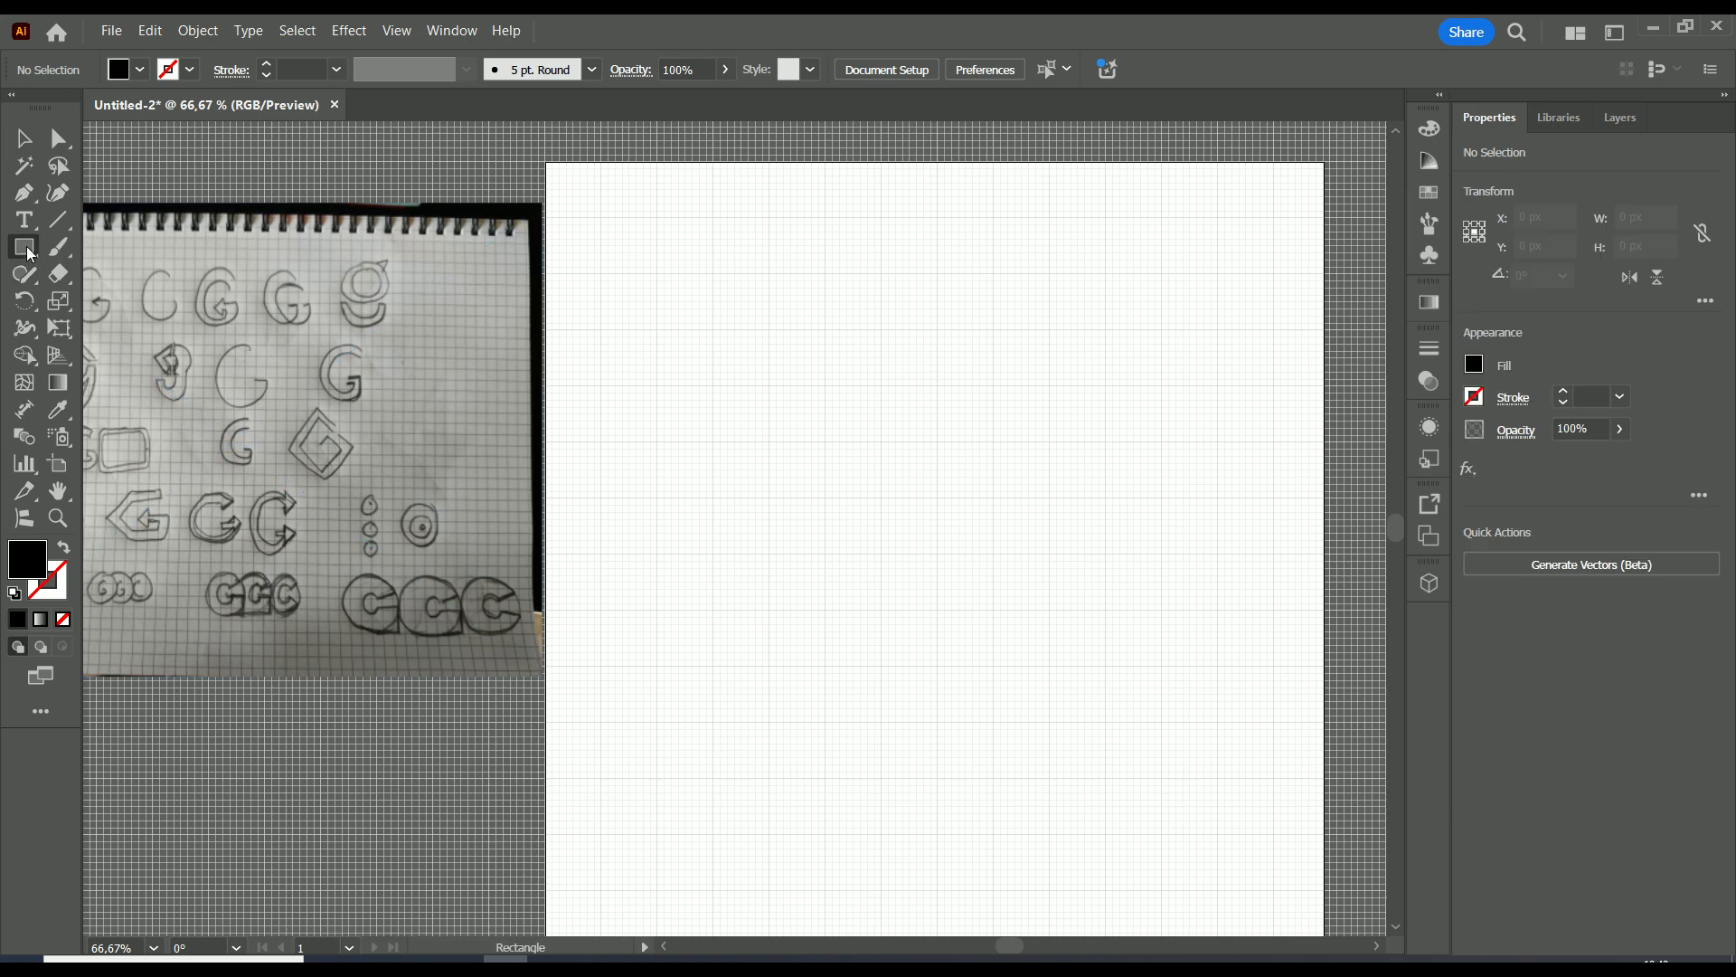
{"action": "left_click", "coordinate": [30, 254]}
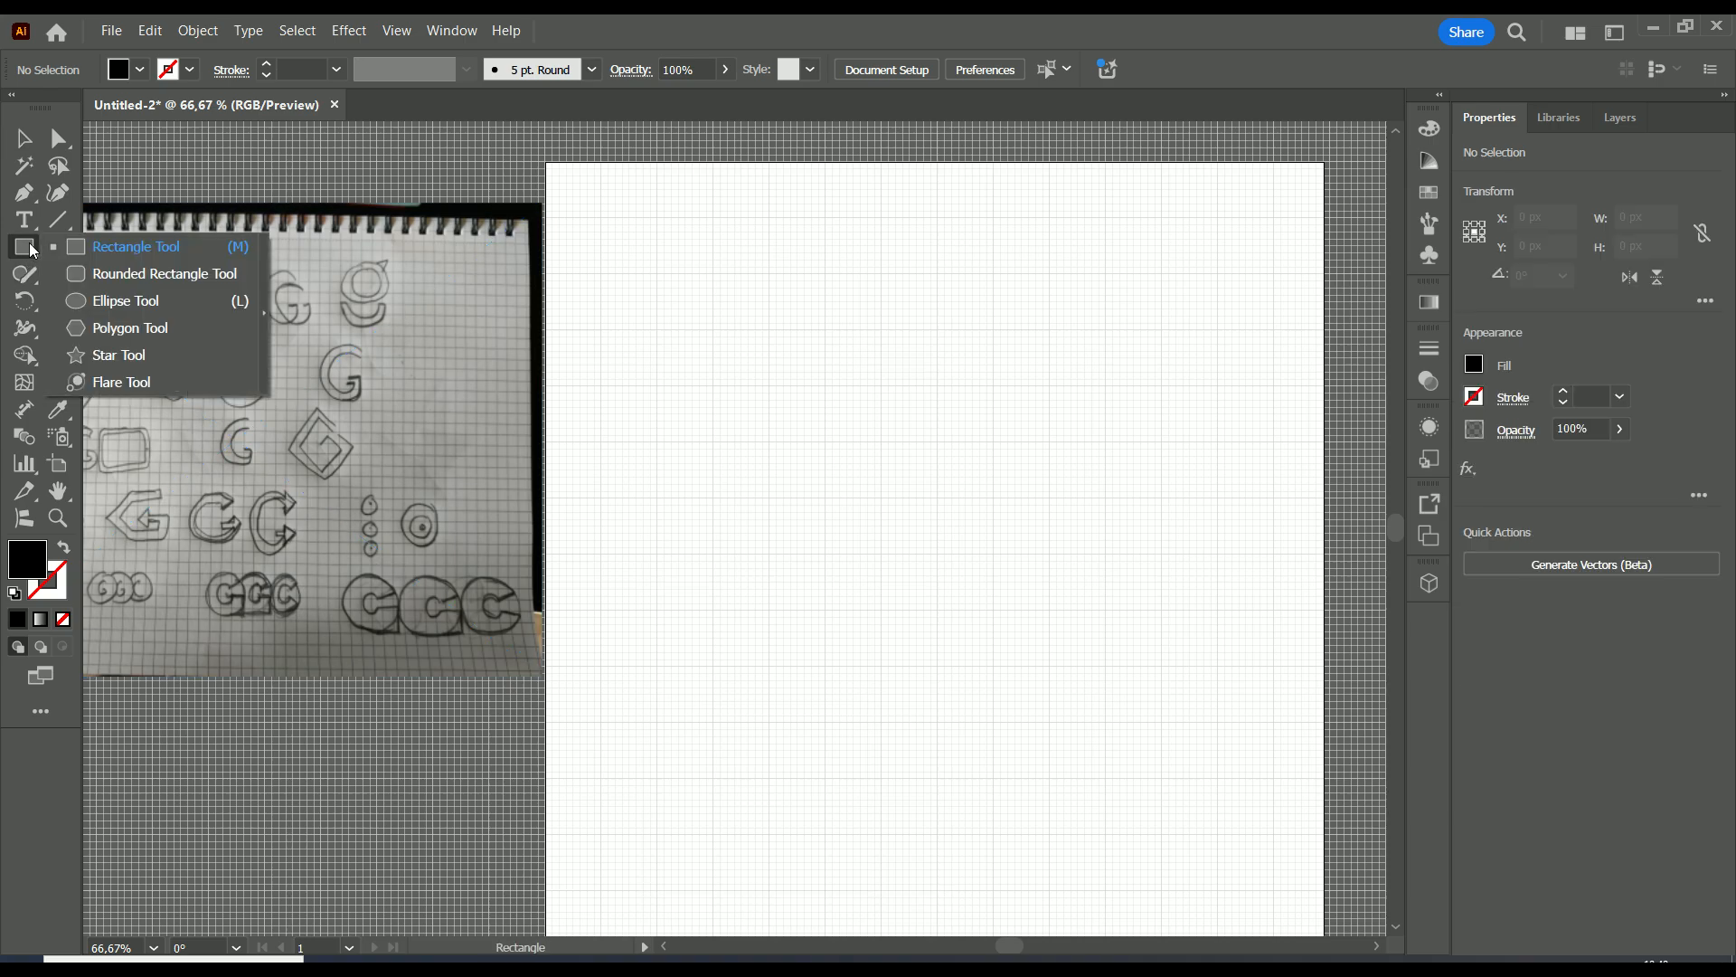
{"action": "left_click", "coordinate": [128, 302]}
{"action": "left_click_drag", "start_coordinate": [865, 533], "coordinate": [679, 719]}
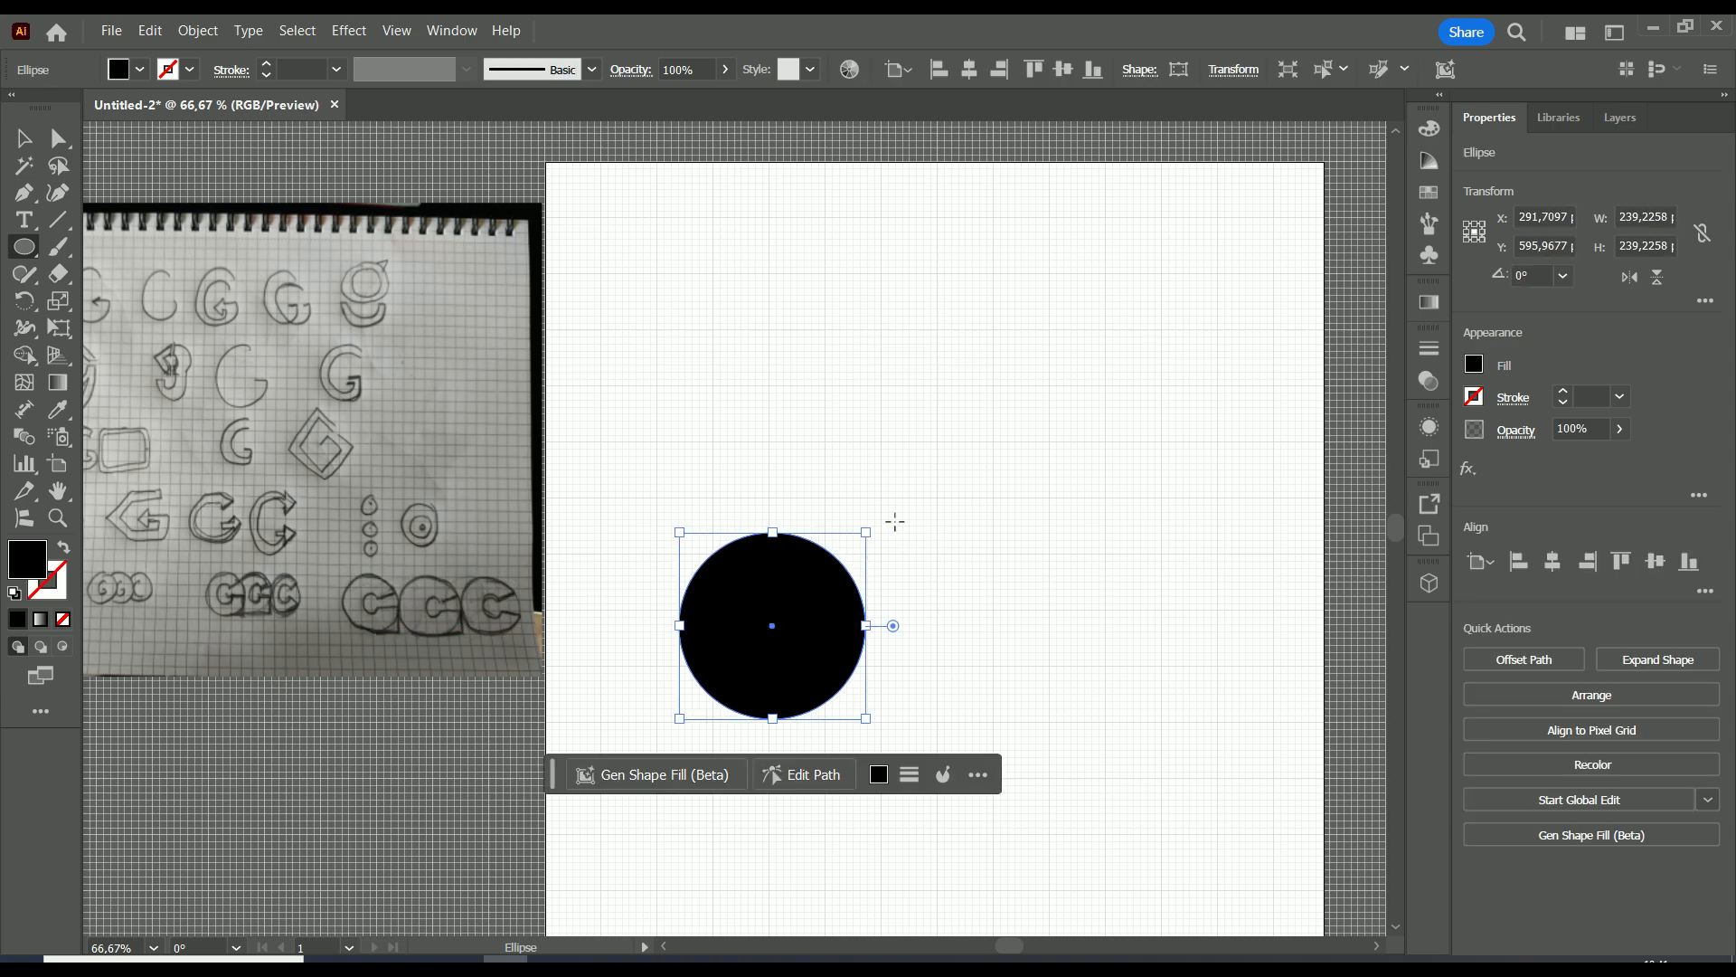
Remove the circle's fill and give it a 2 pt stroke.
{"action": "left_click", "coordinate": [1473, 366]}
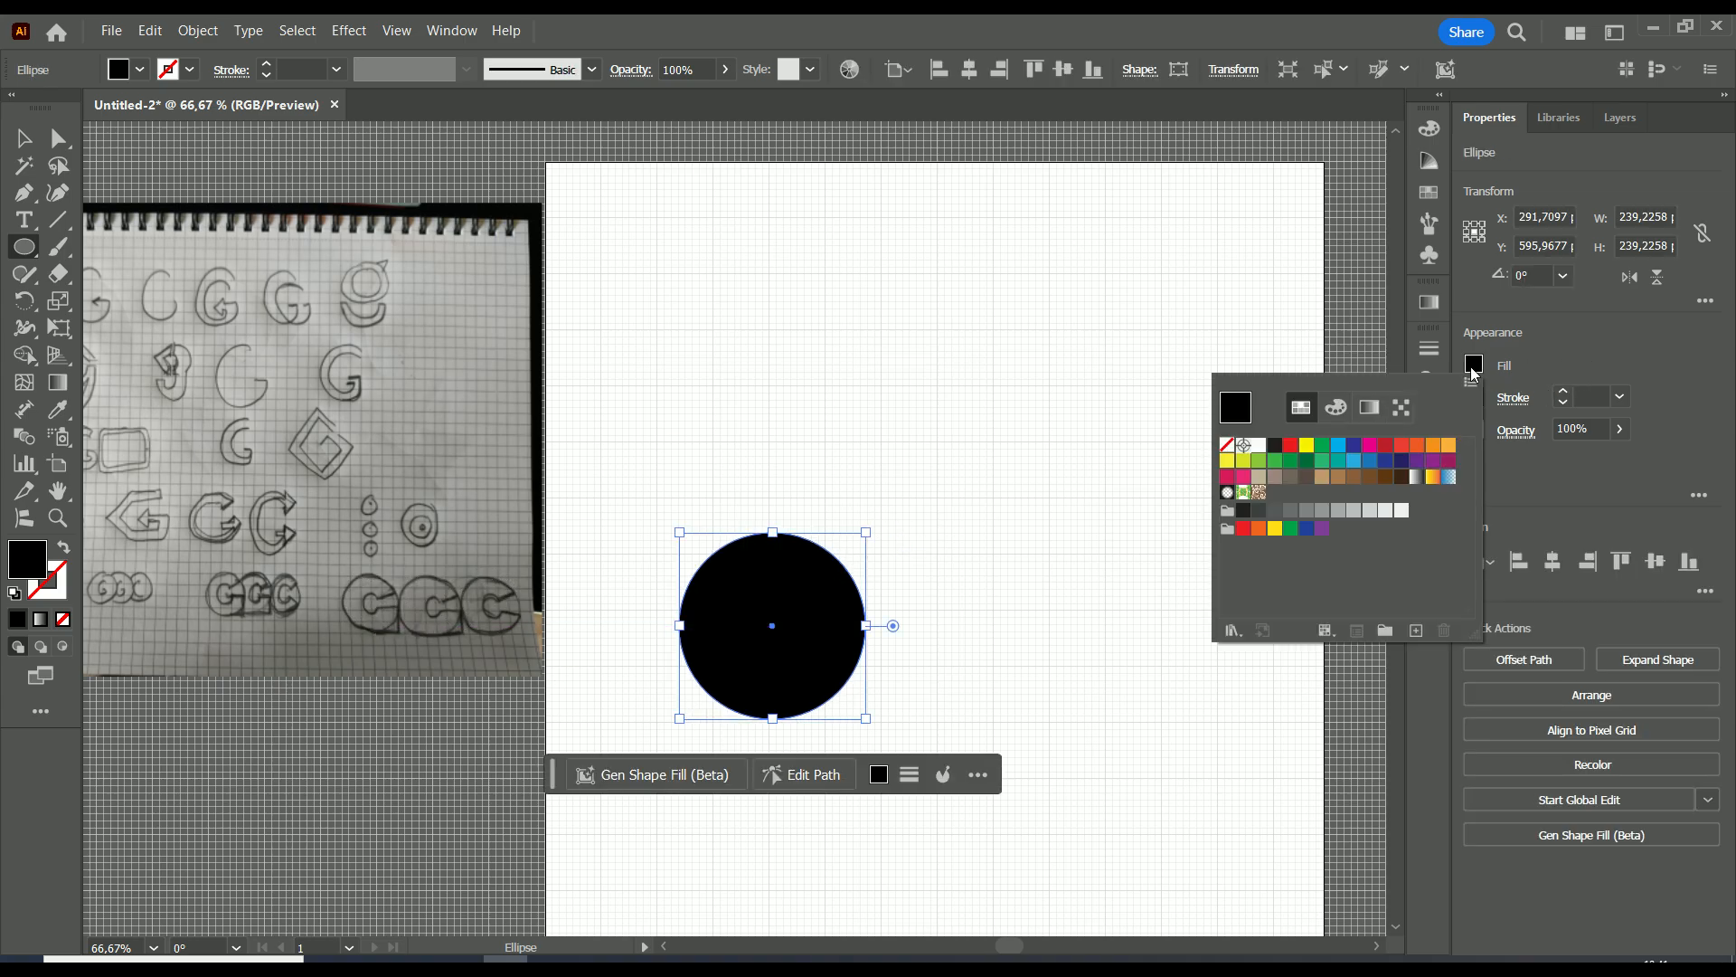
{"action": "left_click", "coordinate": [1228, 446]}
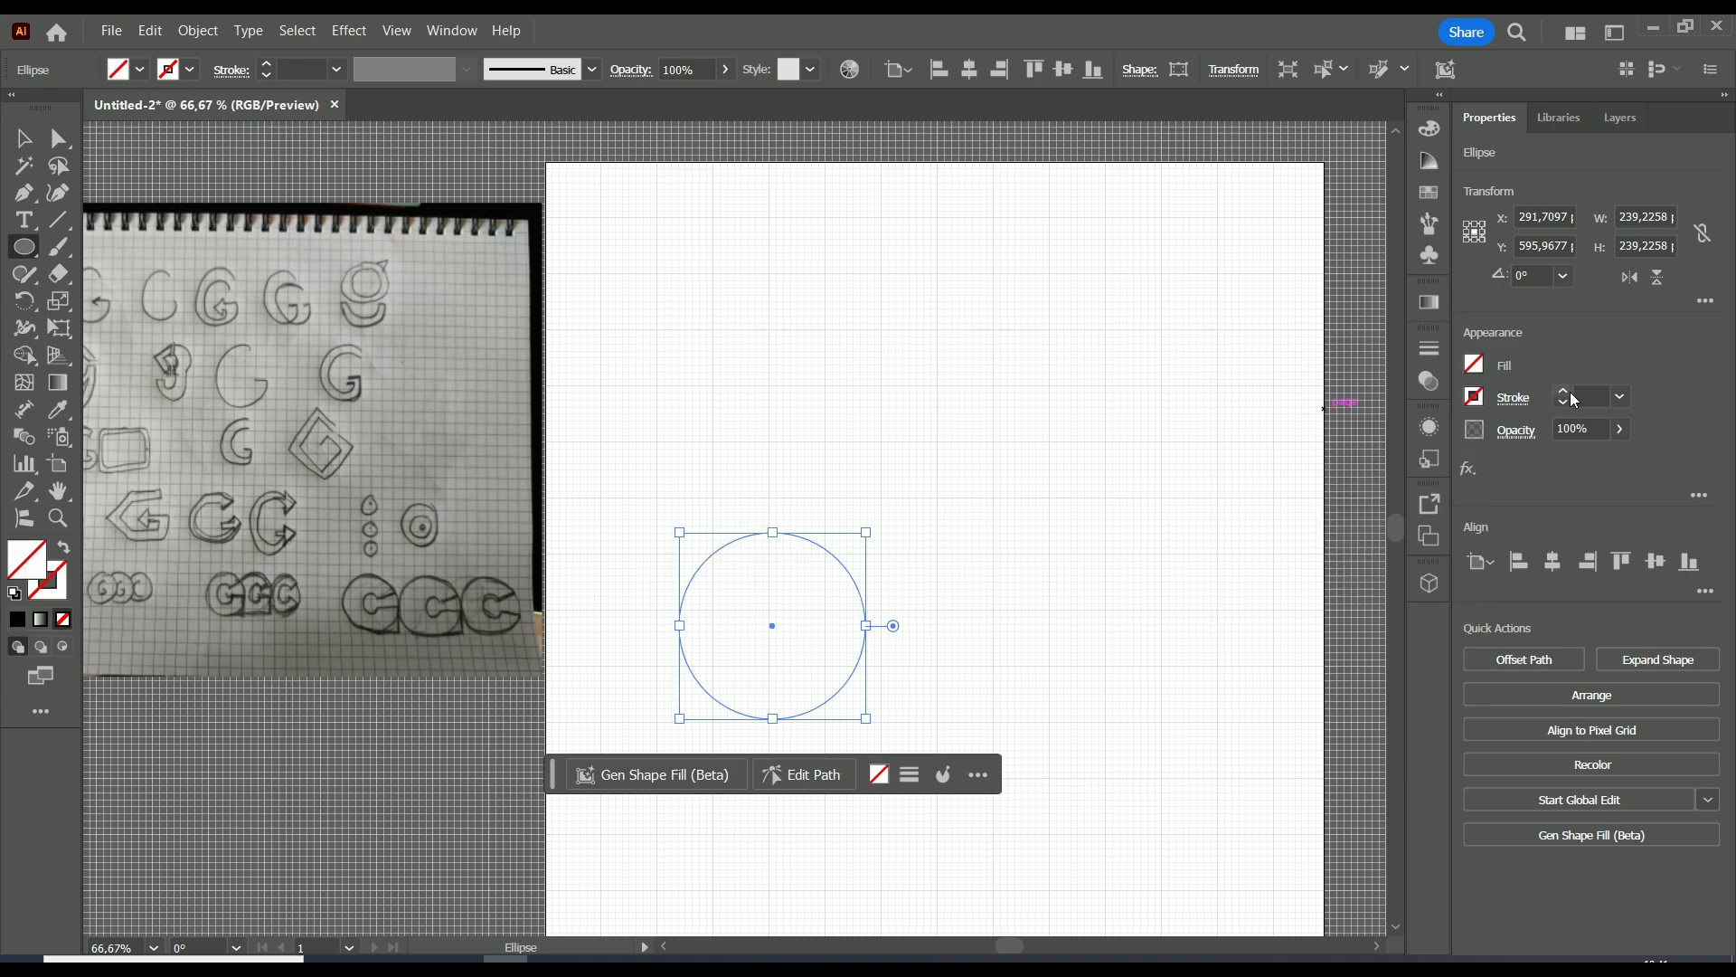
{"action": "left_click", "coordinate": [1564, 392], "text": "shift"}
{"action": "left_click", "coordinate": [1564, 402], "text": "shift"}
{"action": "left_click", "coordinate": [1565, 392]}
{"action": "left_click", "coordinate": [1563, 392]}
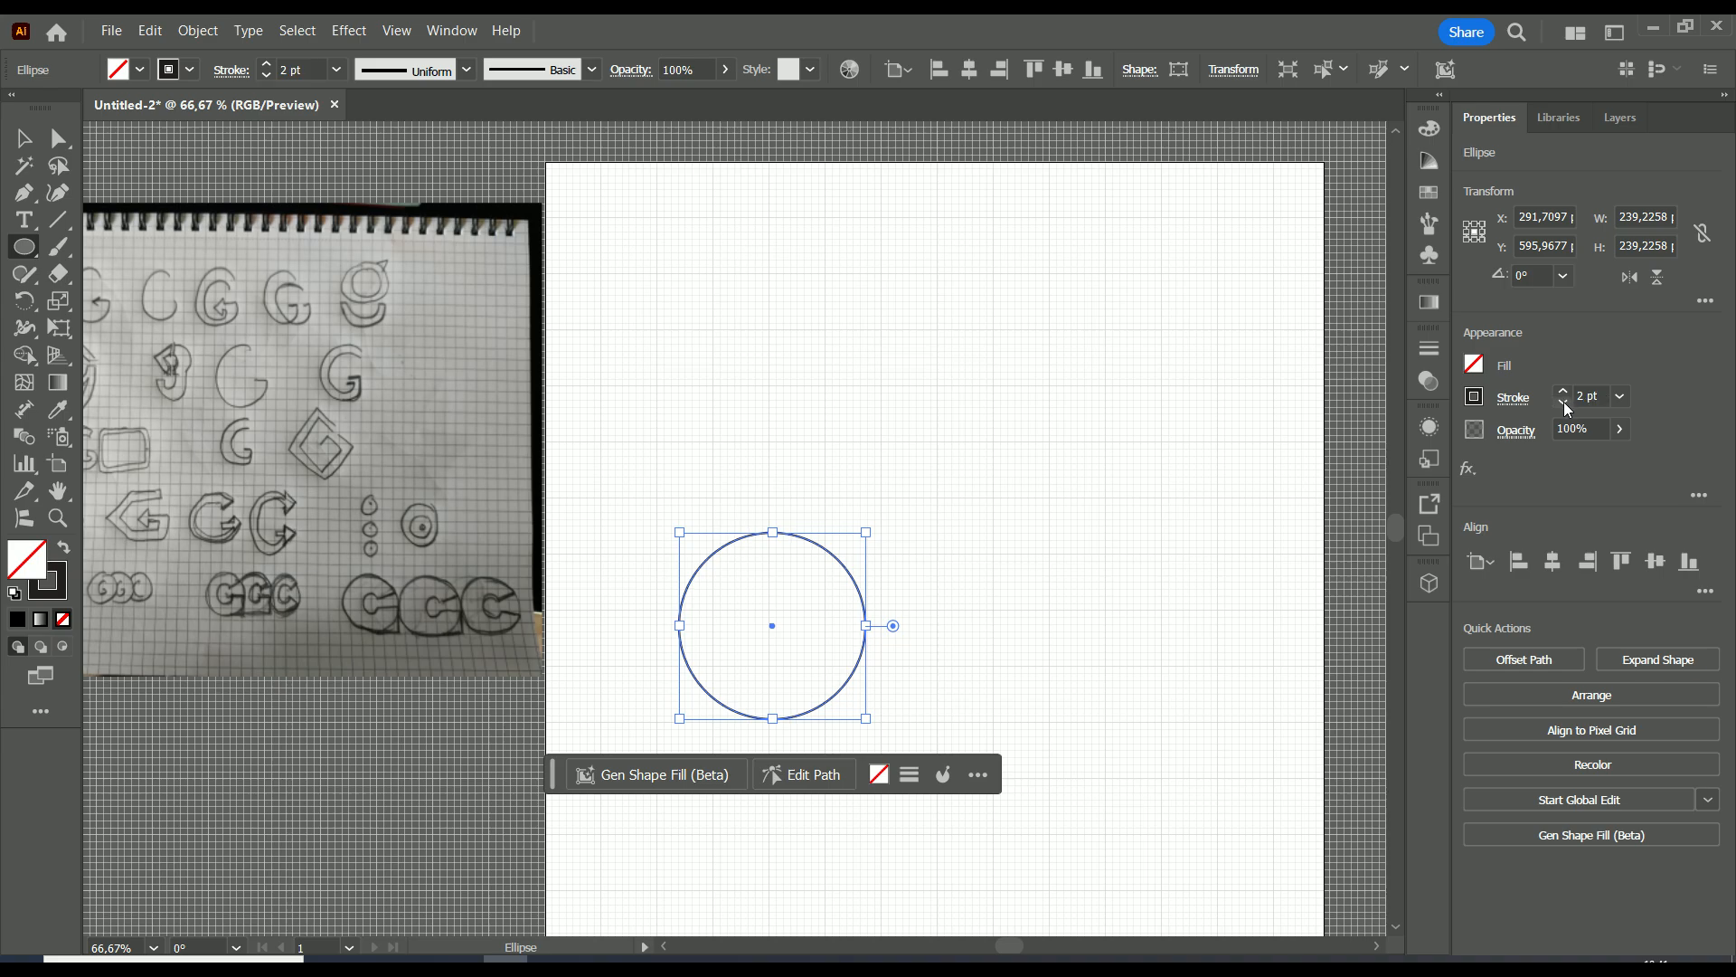
Shrink the circle about its center to about 146 px and add a concentric inner copy about 91 px in diameter.
{"action": "scroll", "coordinate": [904, 592], "scroll_direction": "up", "scroll_amount": 1}
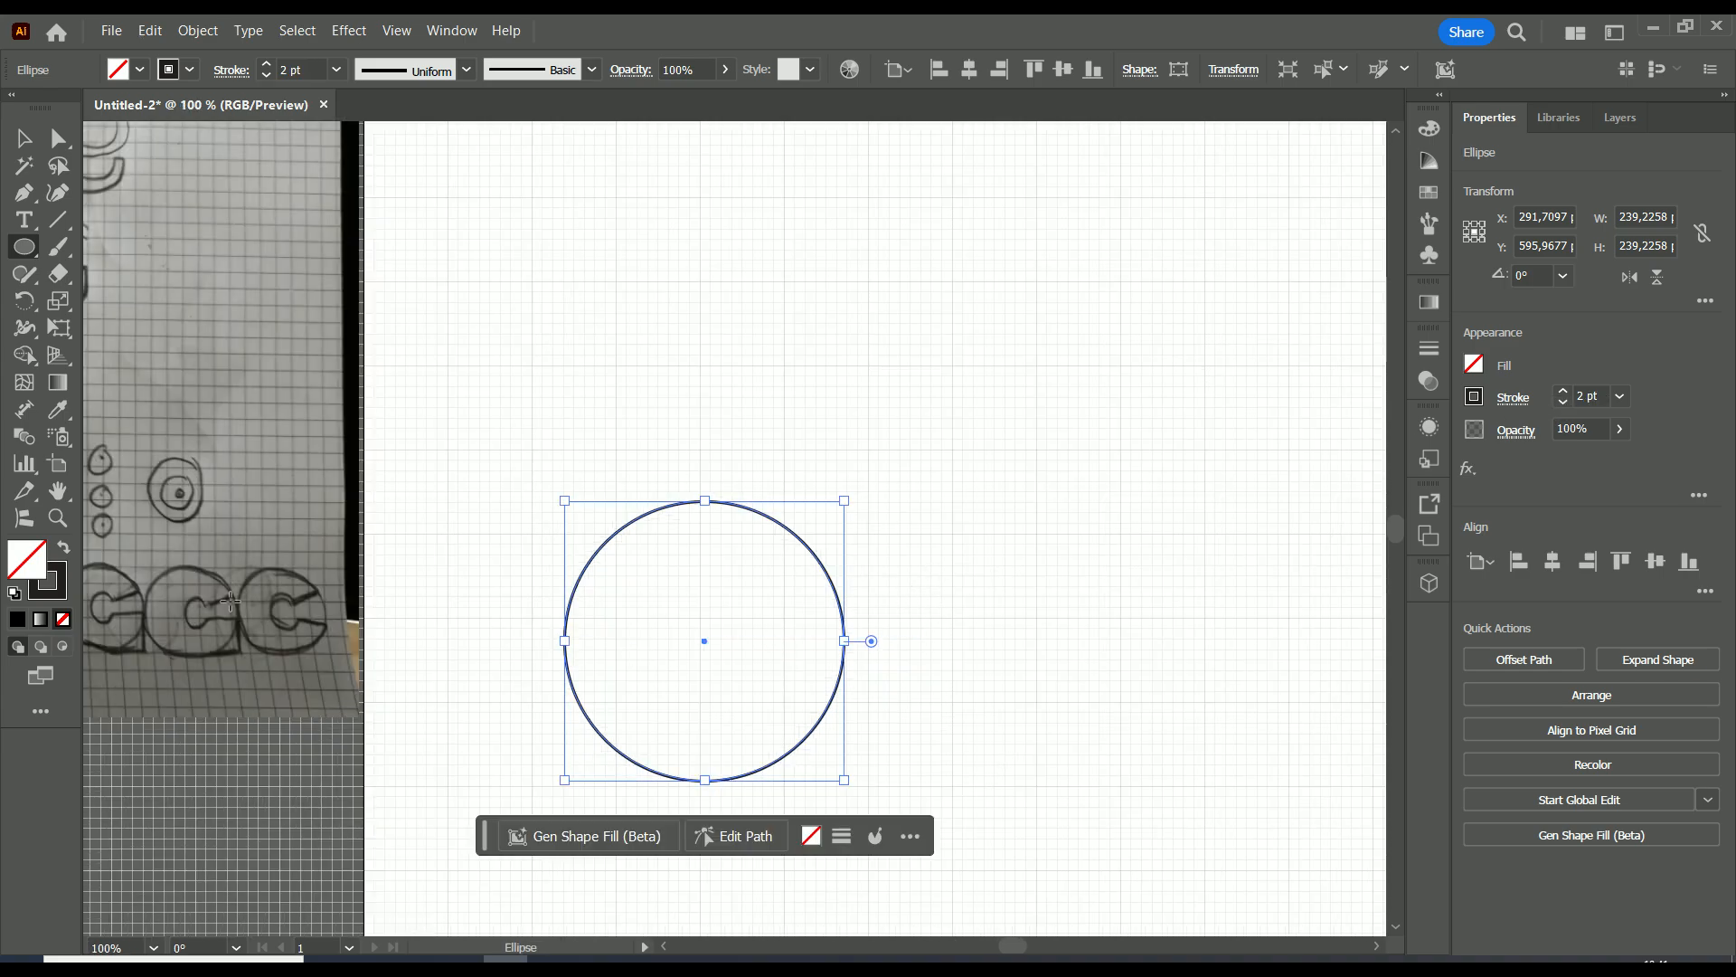
{"action": "scroll", "coordinate": [237, 603], "scroll_direction": "down", "scroll_amount": 1}
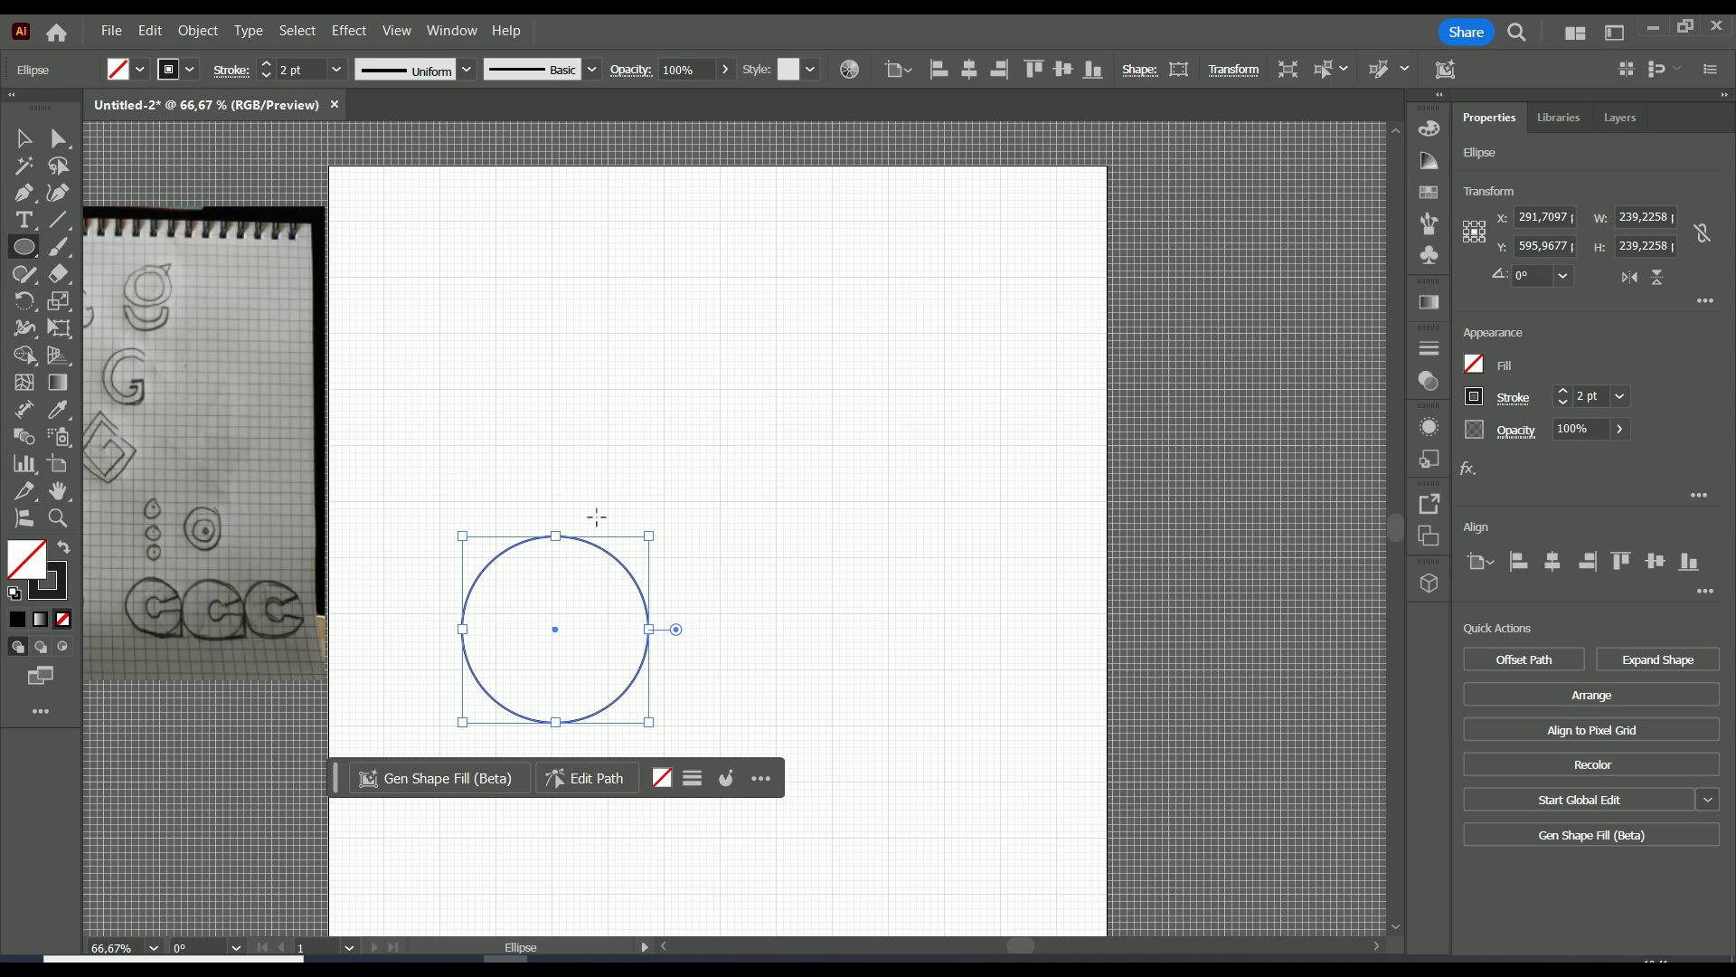
{"action": "key", "text": "v"}
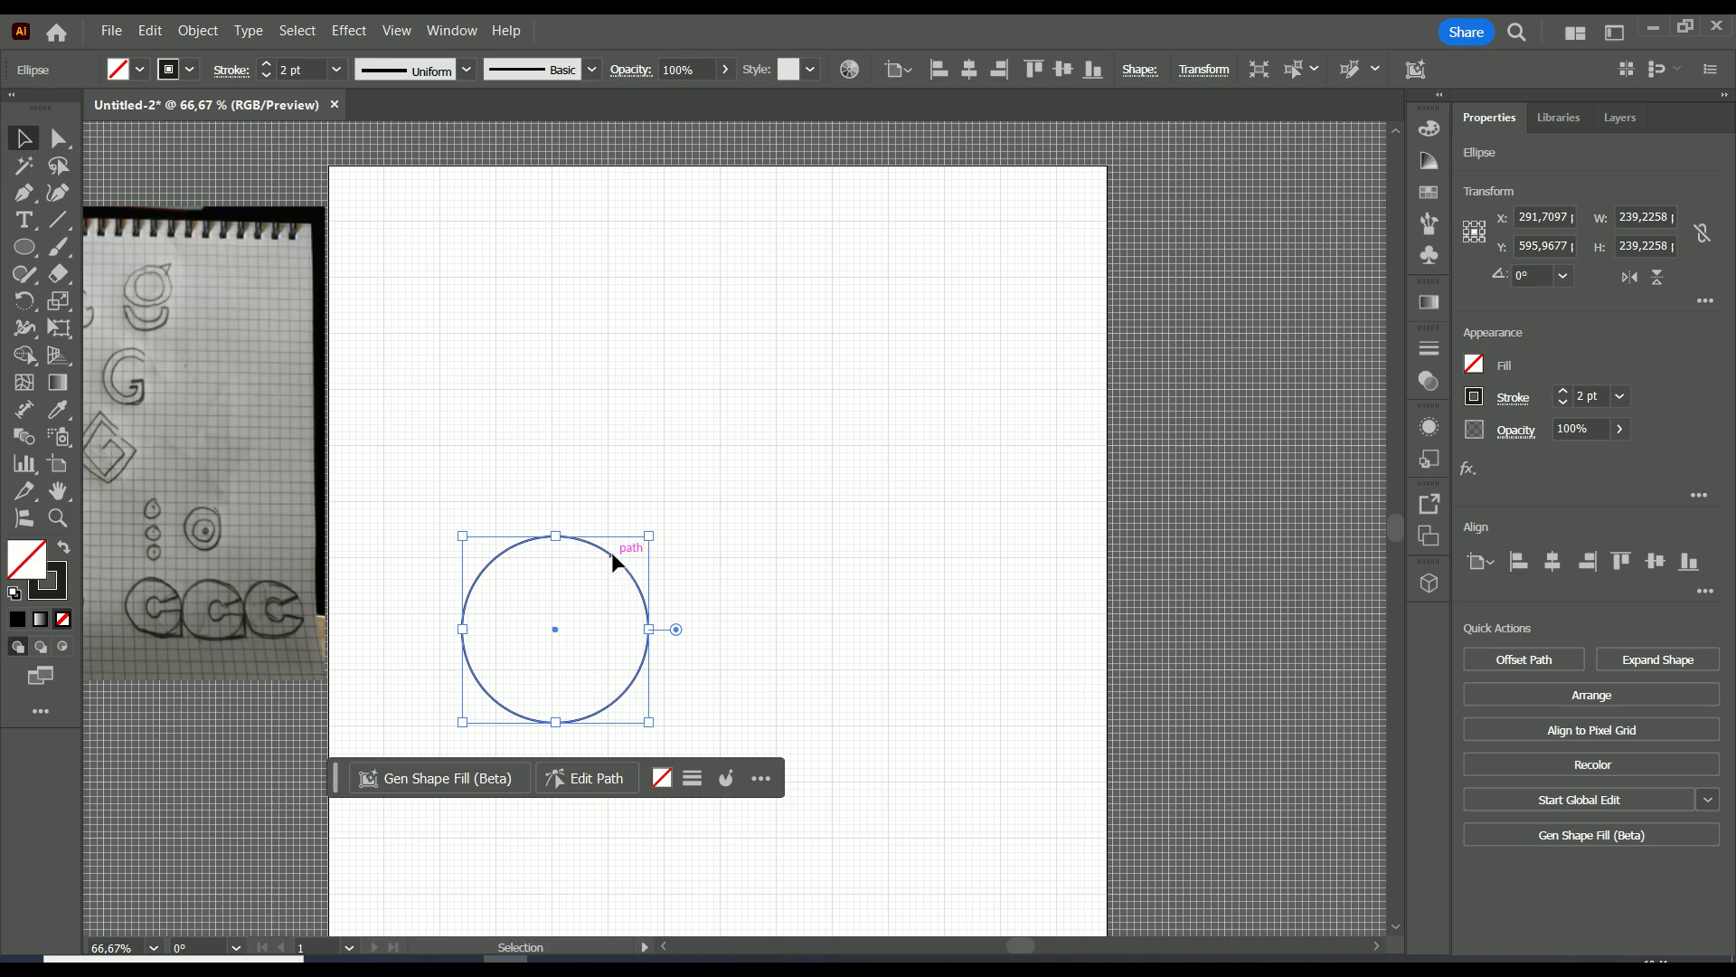
{"action": "left_click_drag", "start_coordinate": [612, 554], "coordinate": [610, 559]}
{"action": "mouse_move", "coordinate": [649, 537]}
{"action": "left_mouse_down"}
{"action": "mouse_move", "coordinate": [620, 574]}
{"action": "mouse_move", "coordinate": [646, 540]}
{"action": "left_mouse_up"}
{"action": "key", "text": "ctrl+z"}
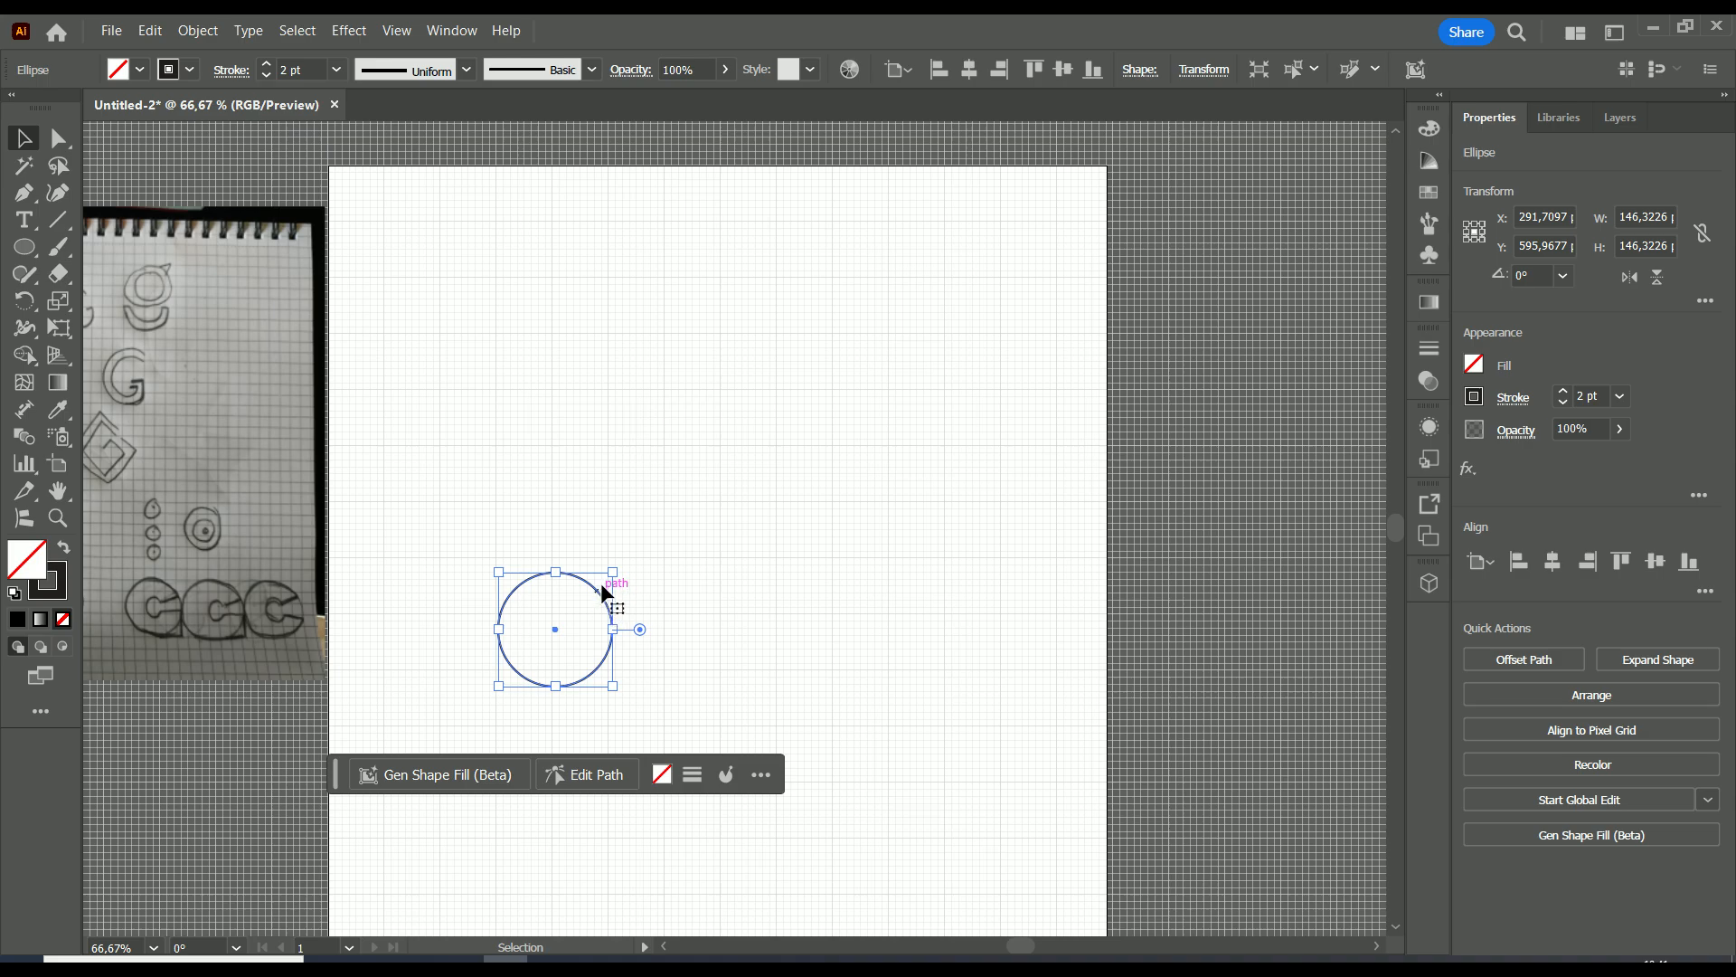
{"action": "left_click_drag", "start_coordinate": [598, 598], "coordinate": [555, 628], "text": "alt"}
{"action": "scroll", "coordinate": [561, 611], "scroll_direction": "up", "scroll_amount": 3}
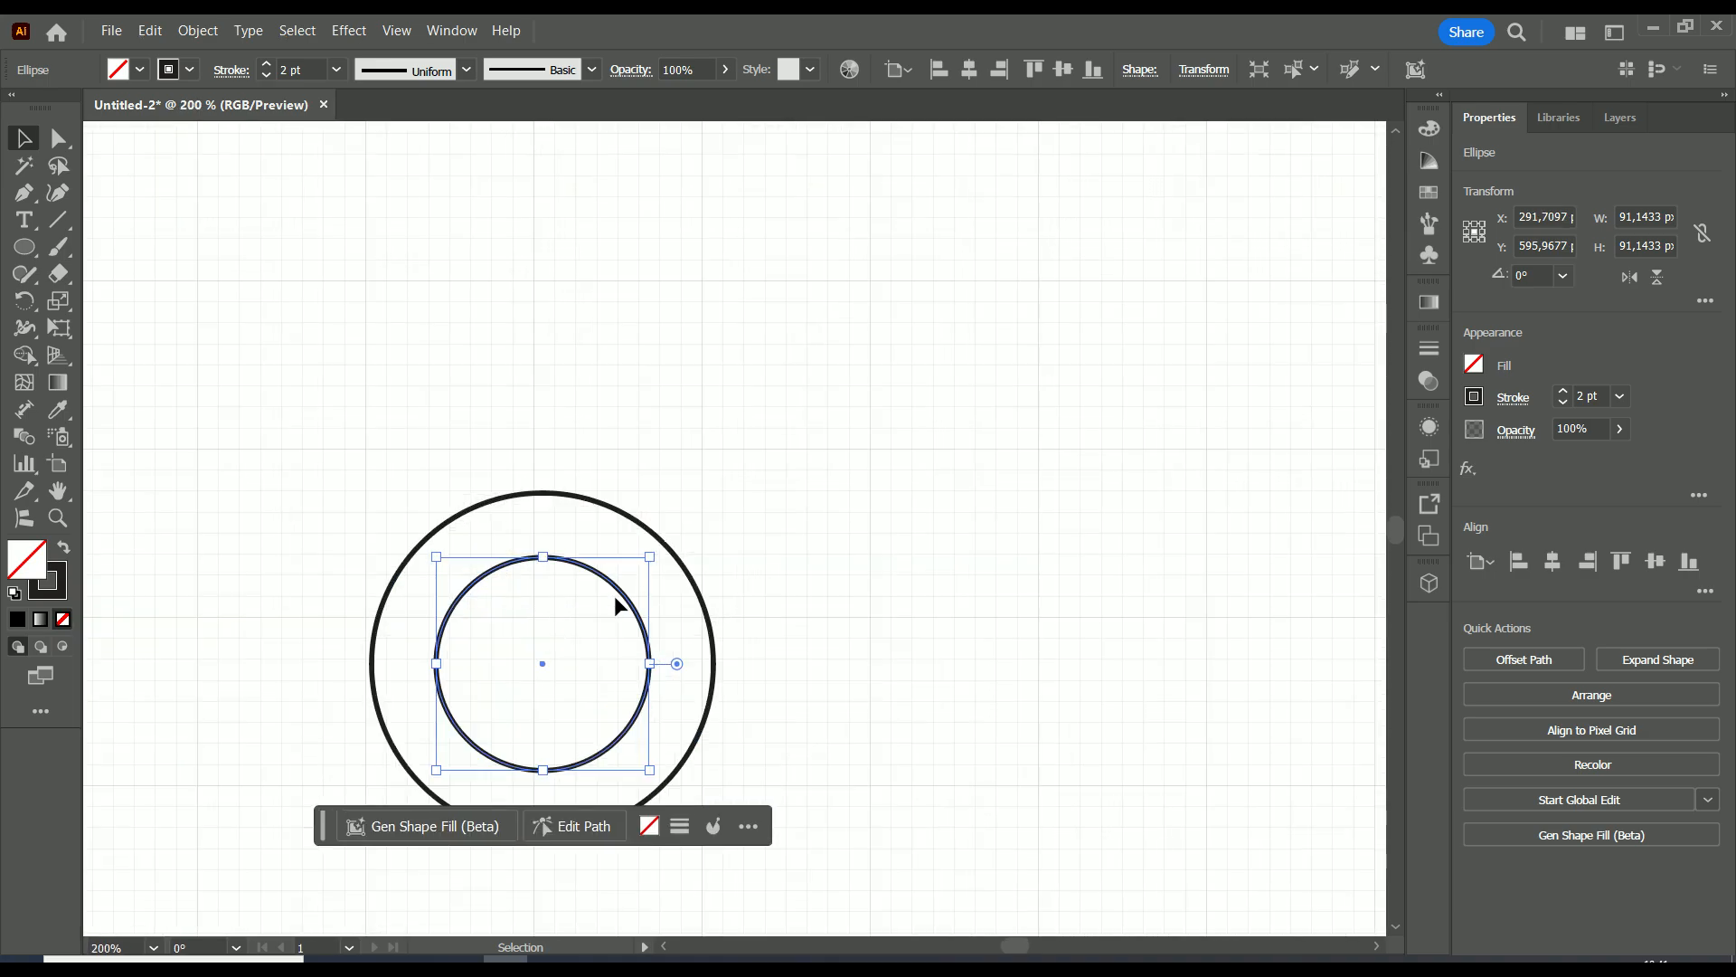
Select both concentric circles and move them together slightly upward, centering them at about X 289 px, Y 576 px.
{"action": "left_click_drag", "start_coordinate": [764, 353], "coordinate": [271, 844]}
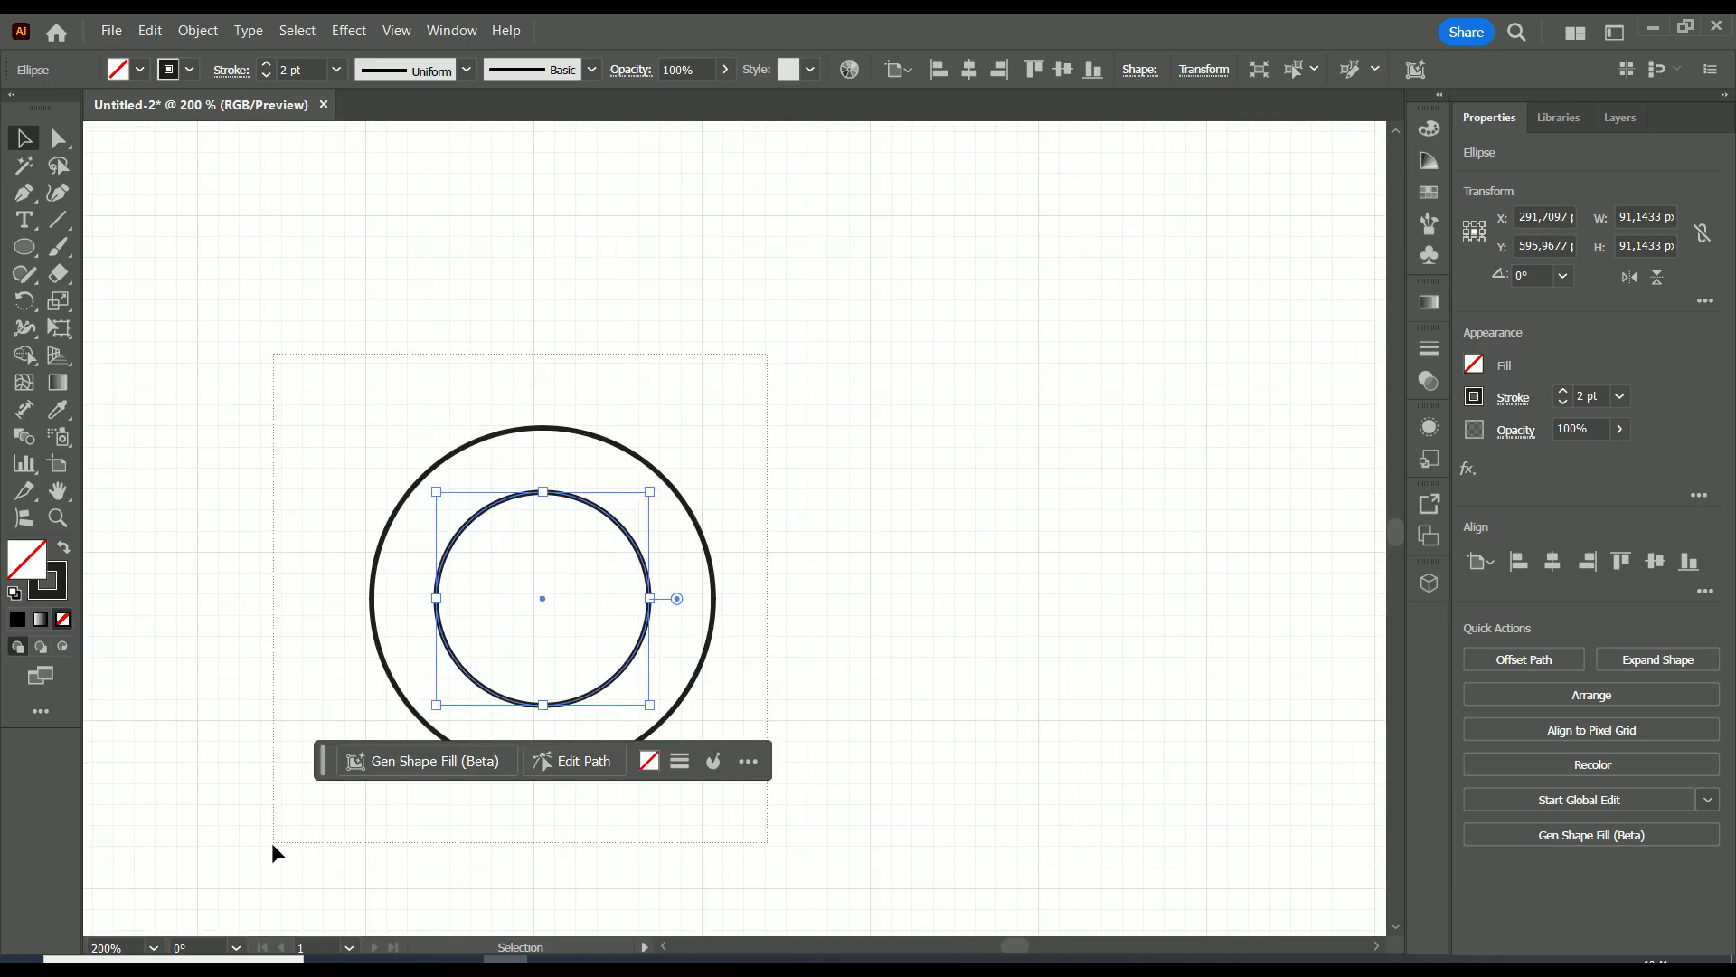
{"action": "left_click_drag", "start_coordinate": [427, 619], "coordinate": [415, 567]}
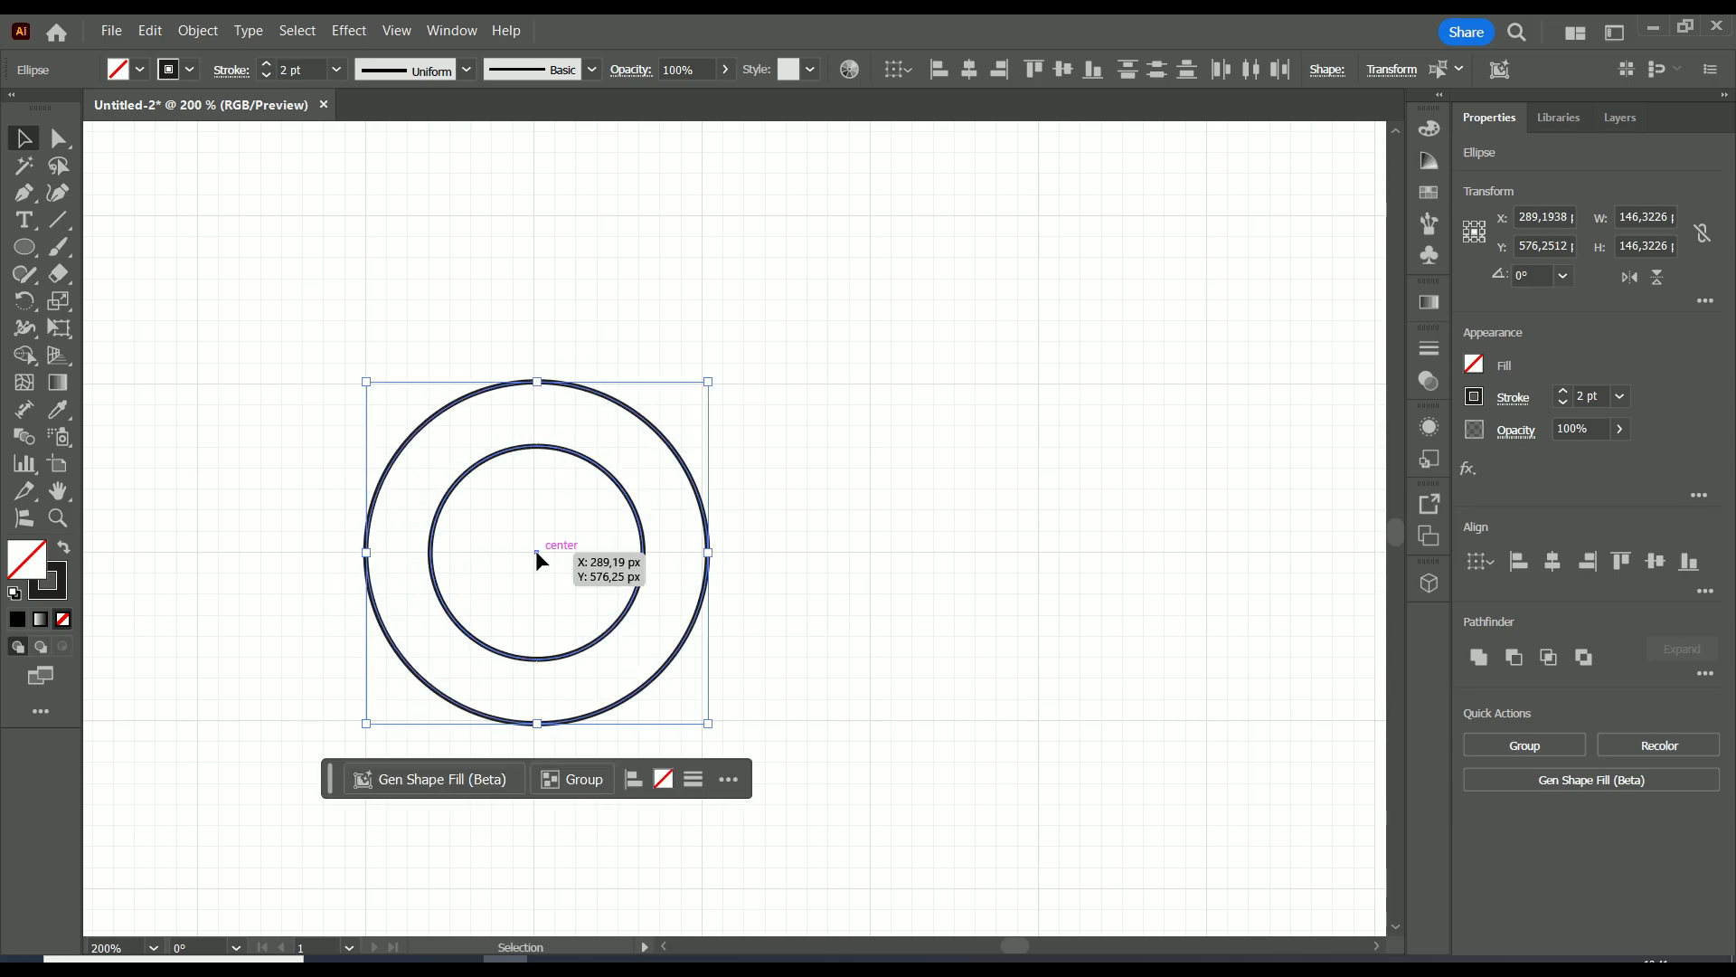
{"action": "left_click_drag", "start_coordinate": [536, 551], "coordinate": [537, 552]}
{"action": "scroll", "coordinate": [729, 538], "scroll_direction": "down", "scroll_amount": 1}
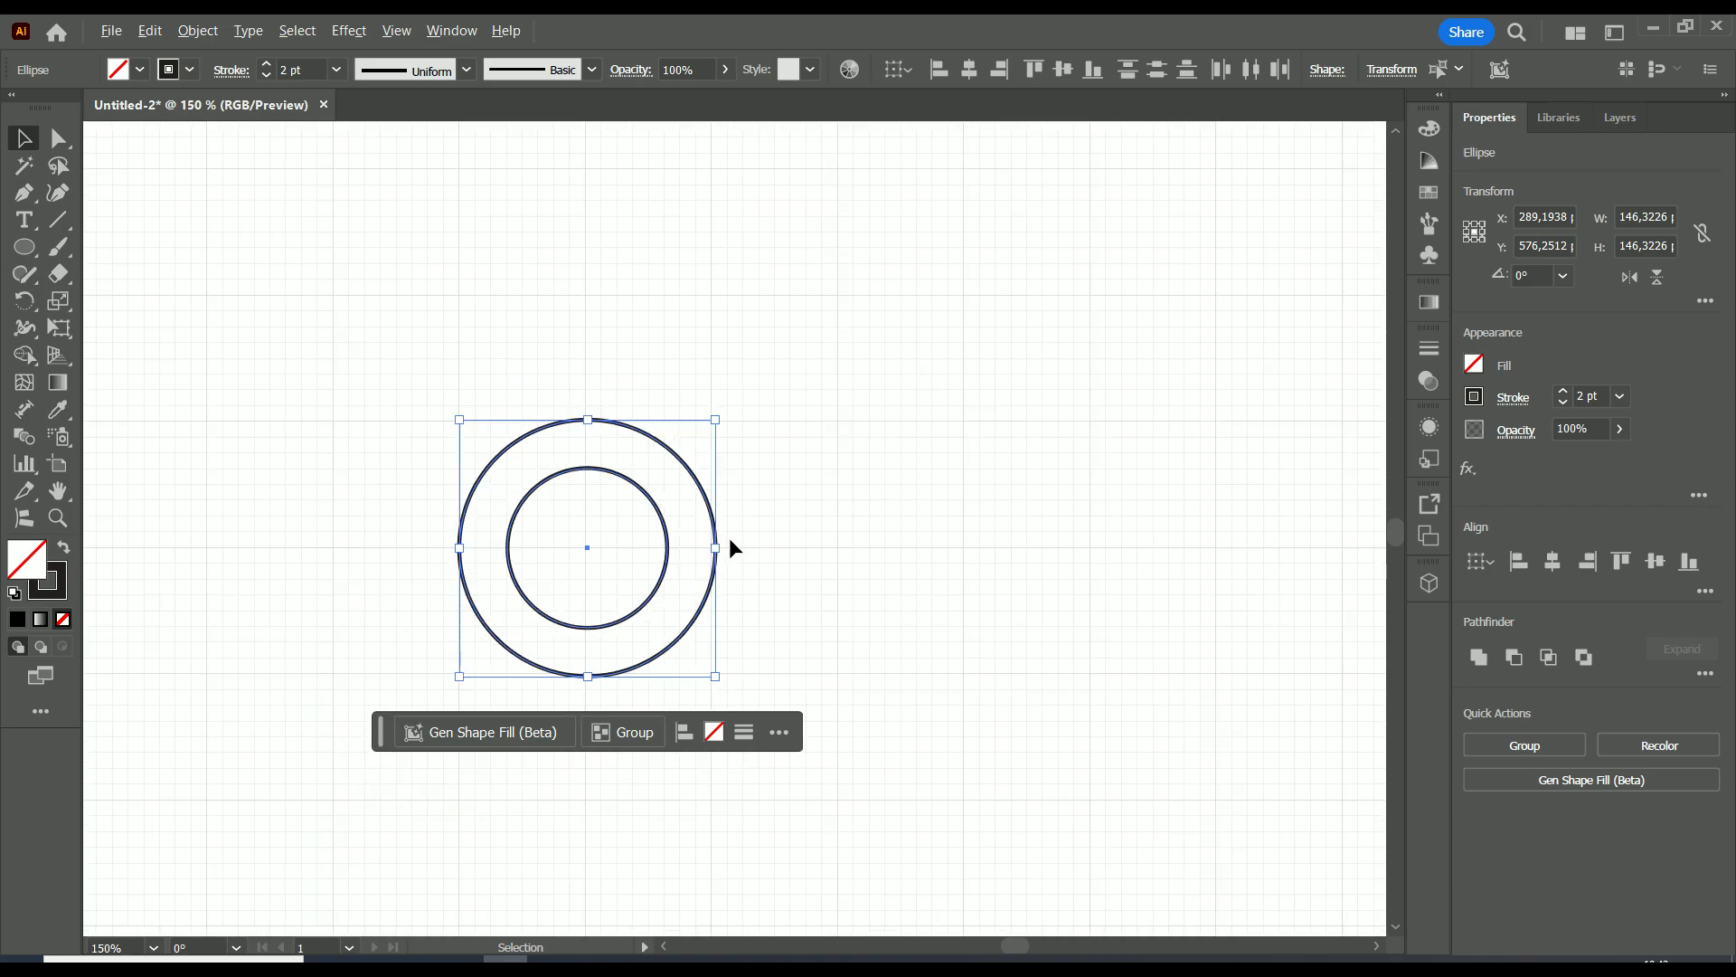
{"action": "left_click", "coordinate": [643, 501]}
{"action": "left_click", "coordinate": [652, 503]}
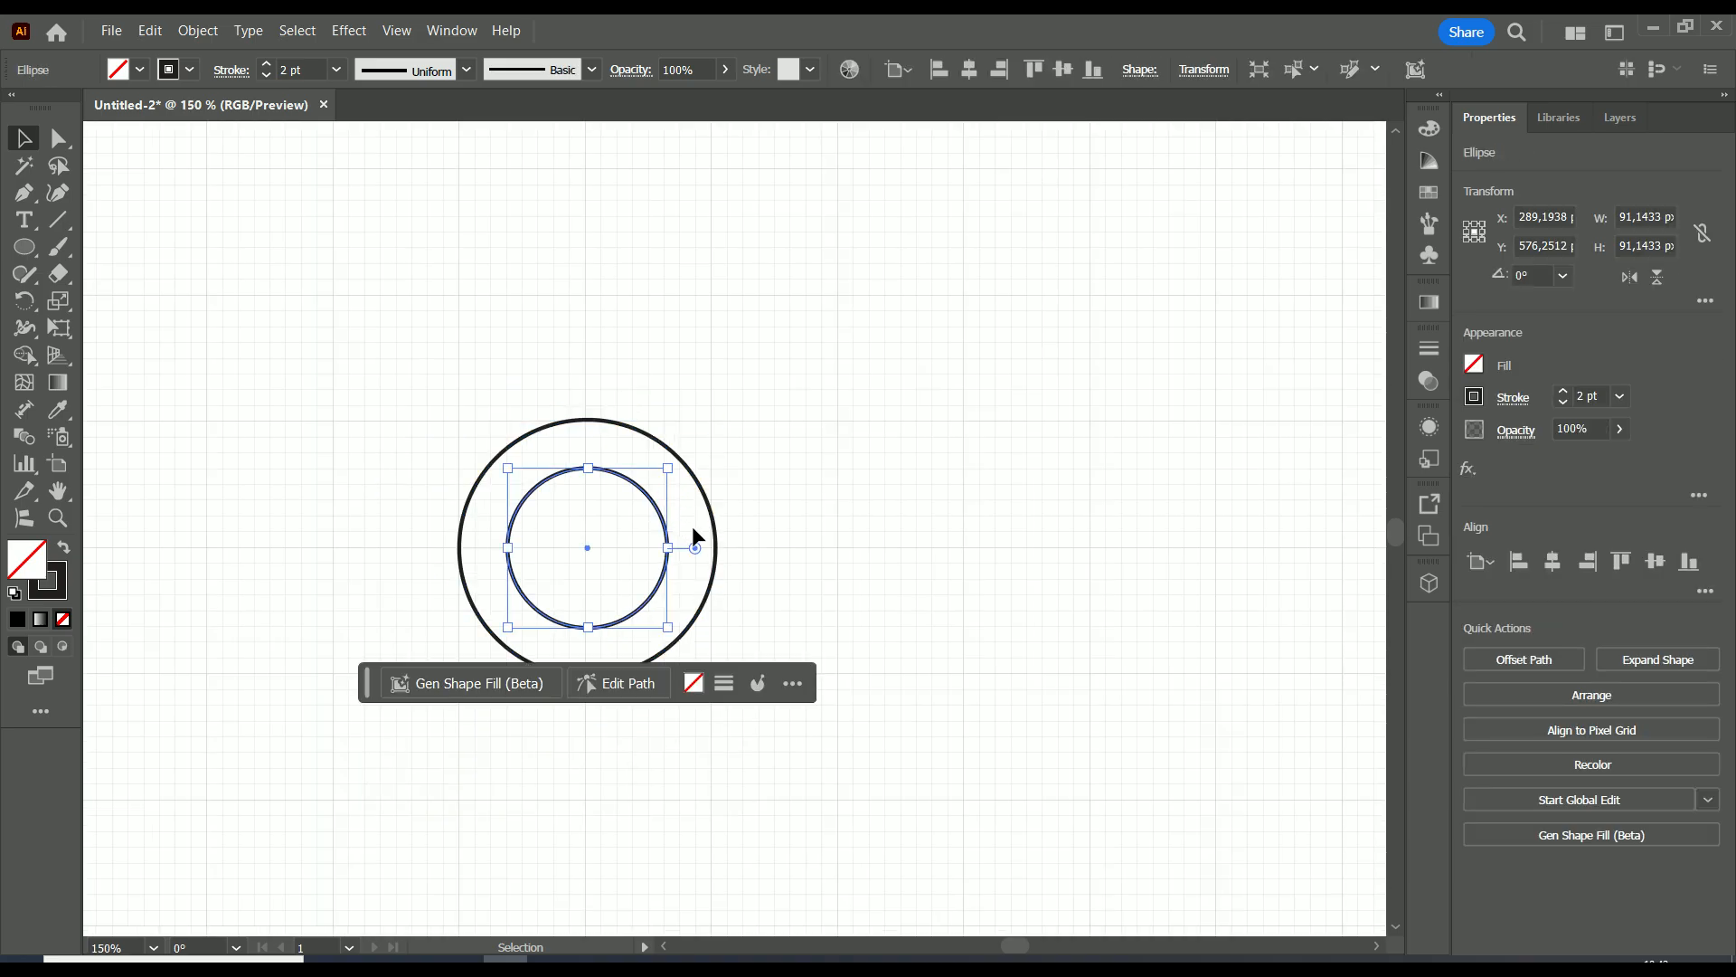
{"action": "left_click", "coordinate": [749, 459]}
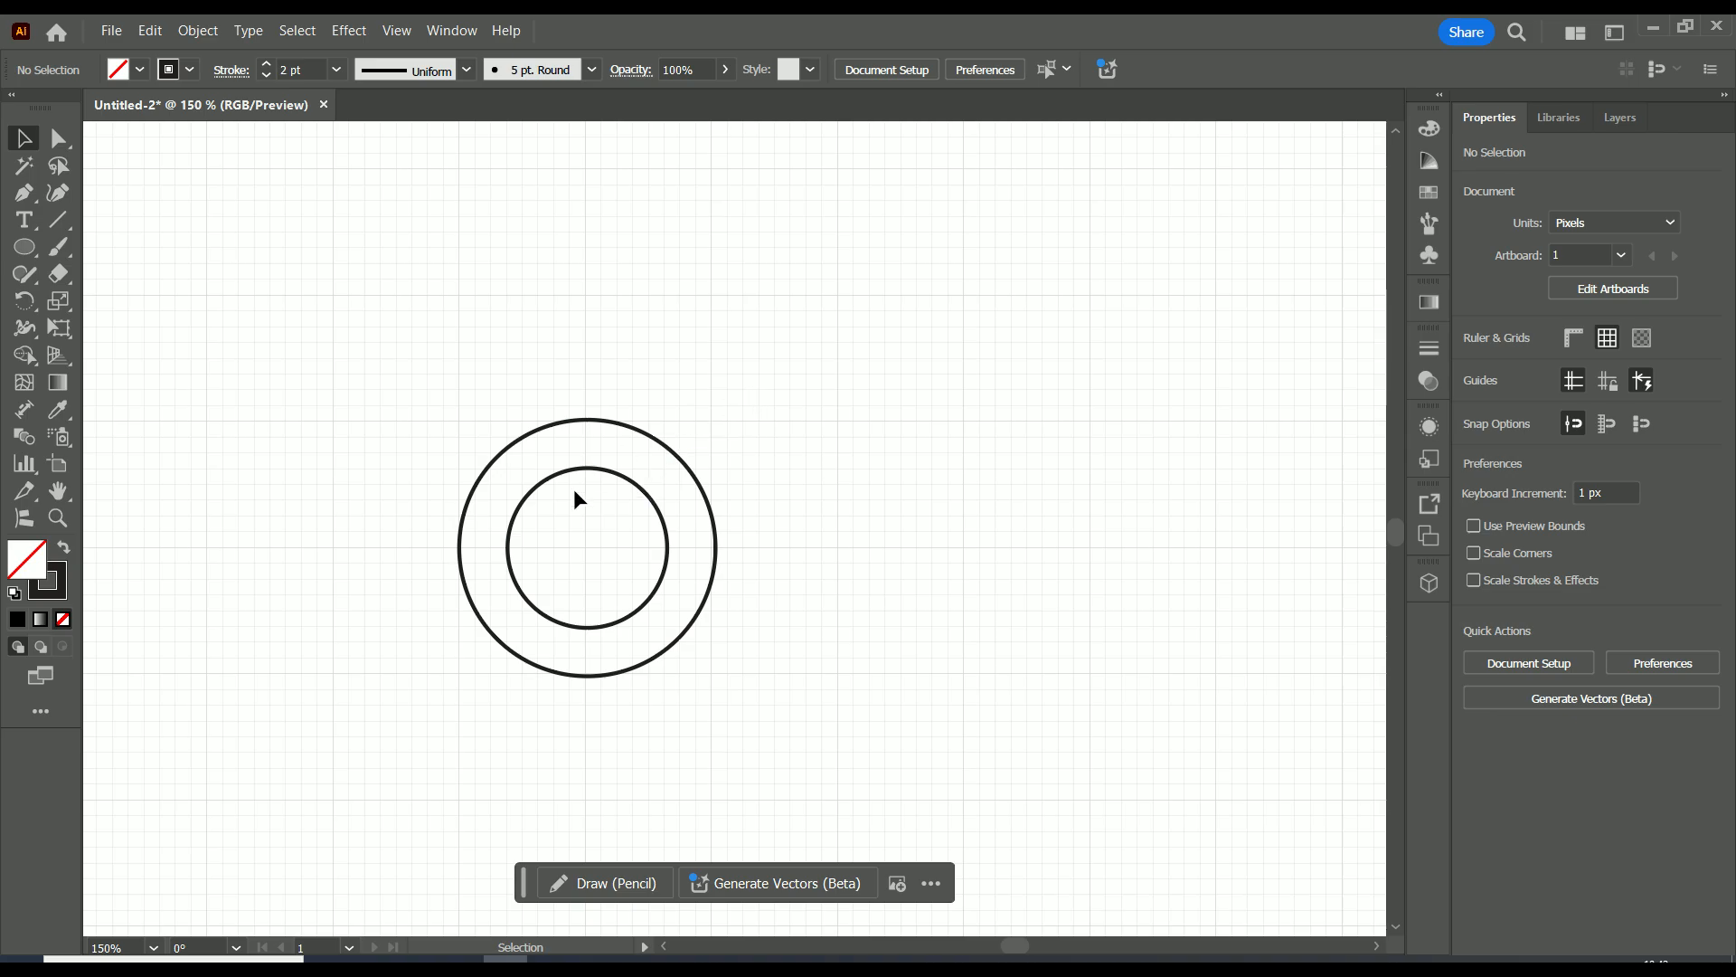
{"action": "left_click_drag", "start_coordinate": [760, 391], "coordinate": [398, 722]}
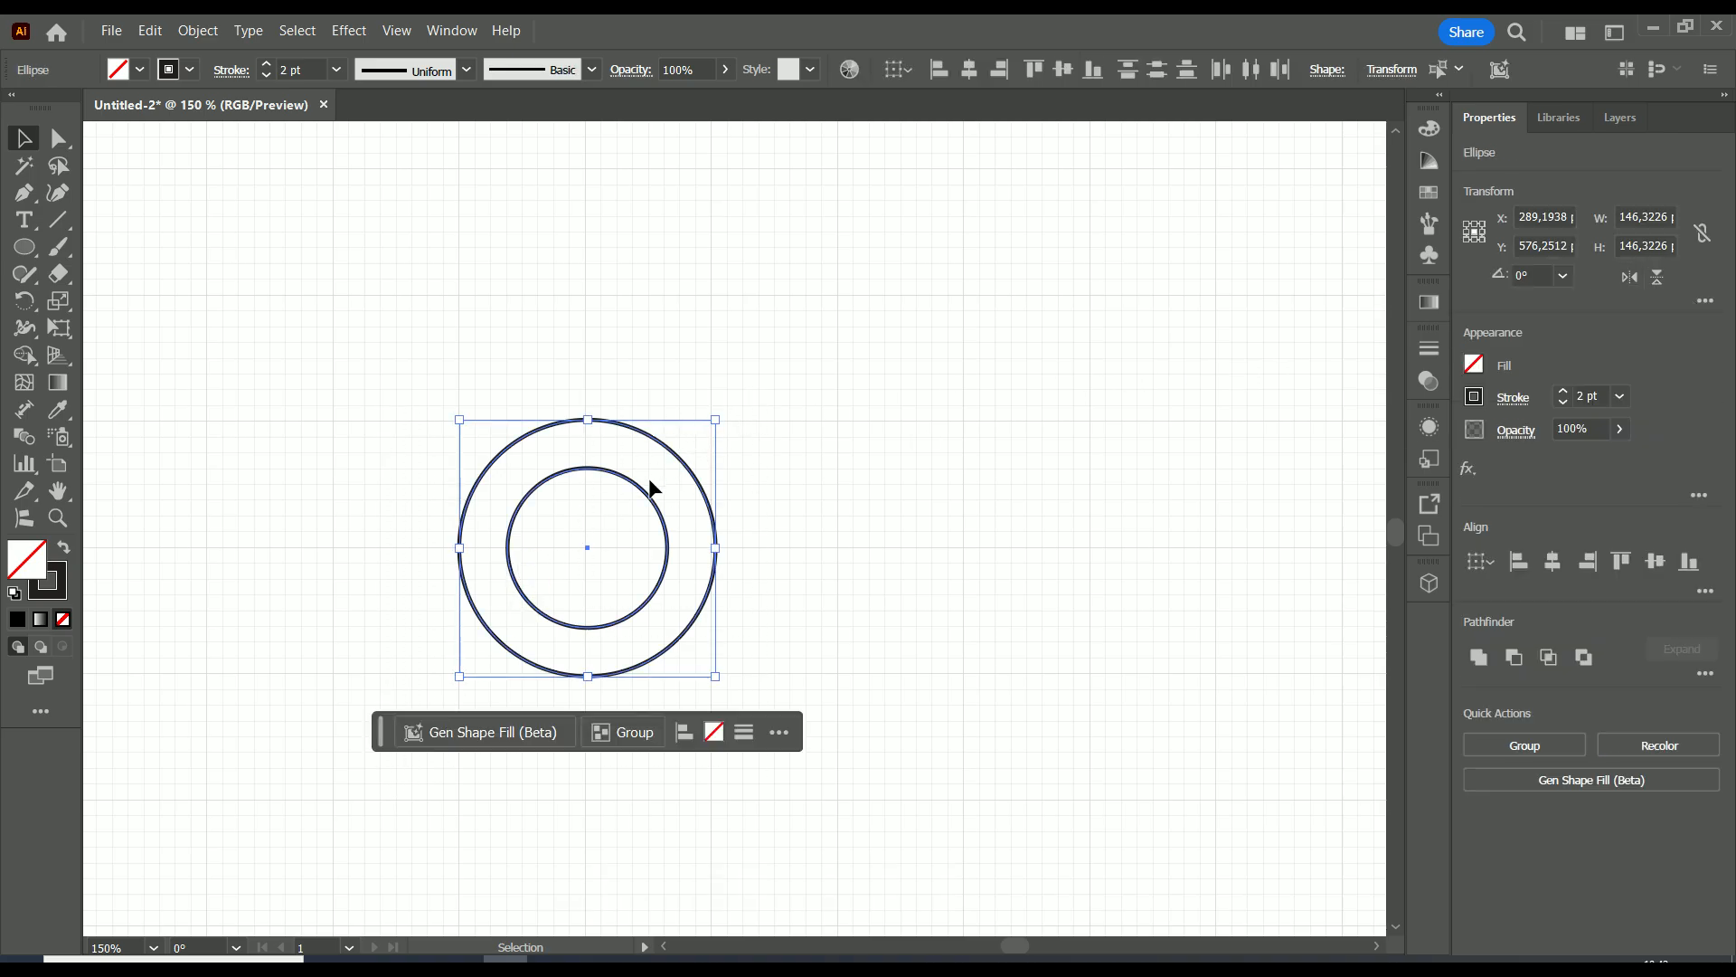
{"action": "left_click", "coordinate": [754, 433]}
Move the outer circle away from the inner one and turn on Scale Corners and Scale Strokes & Effects.
{"action": "left_click_drag", "start_coordinate": [679, 463], "coordinate": [959, 342]}
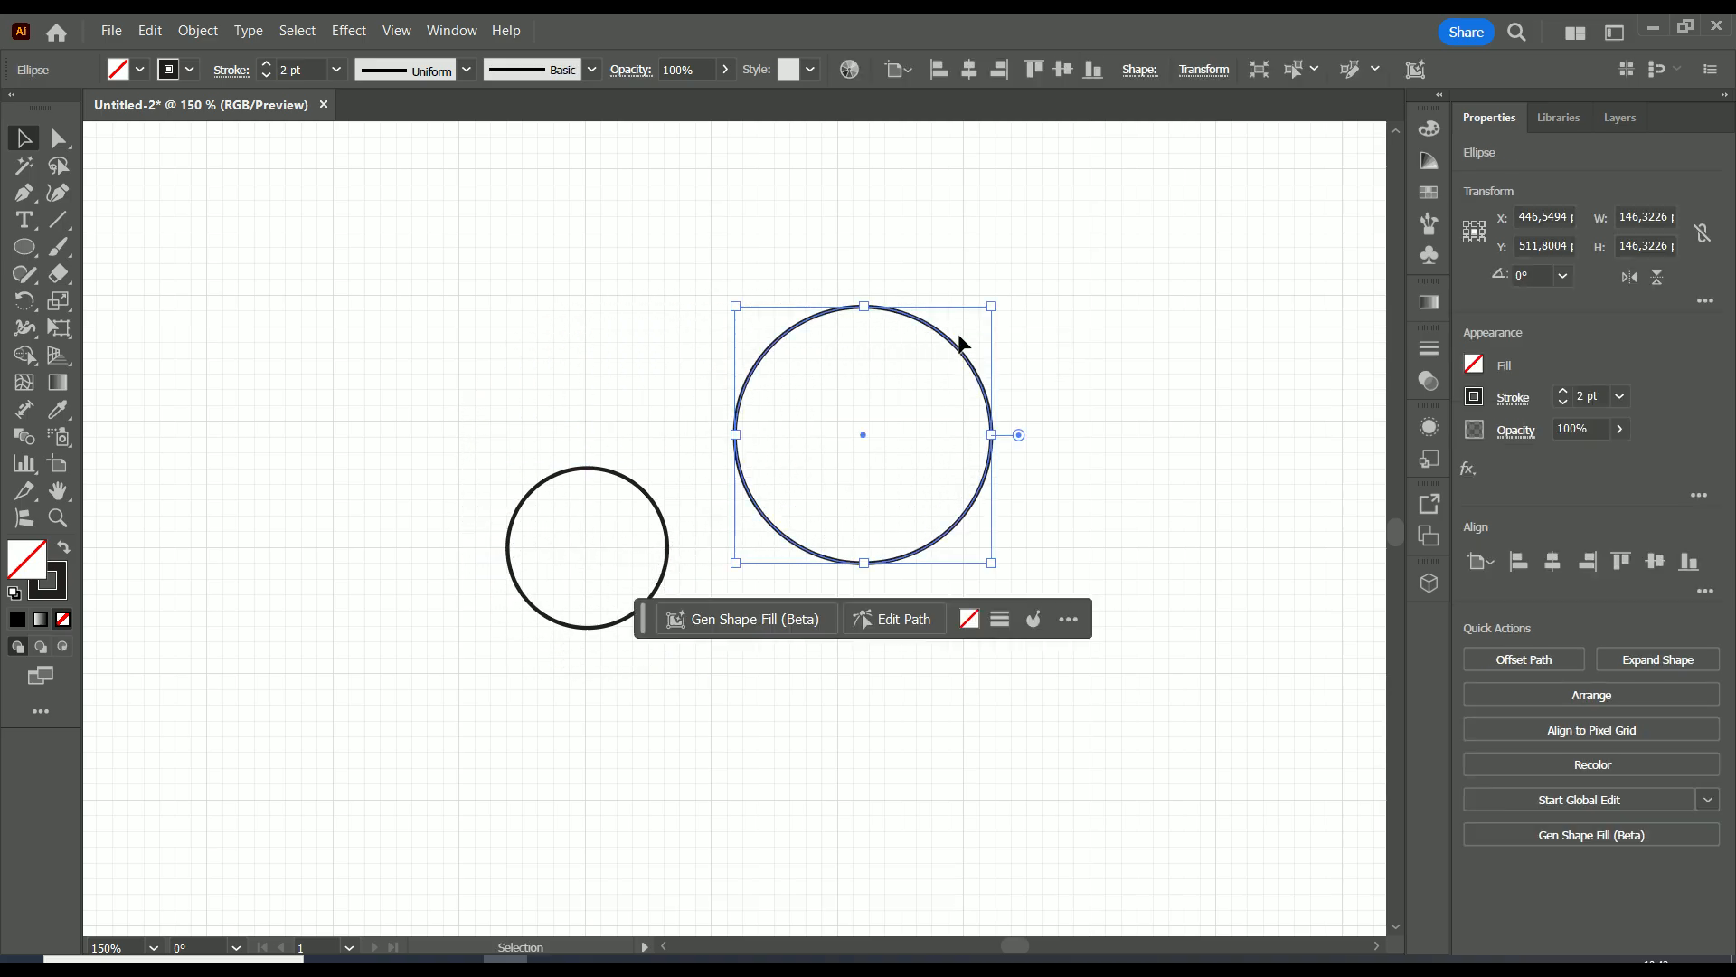
{"action": "left_click", "coordinate": [1706, 300]}
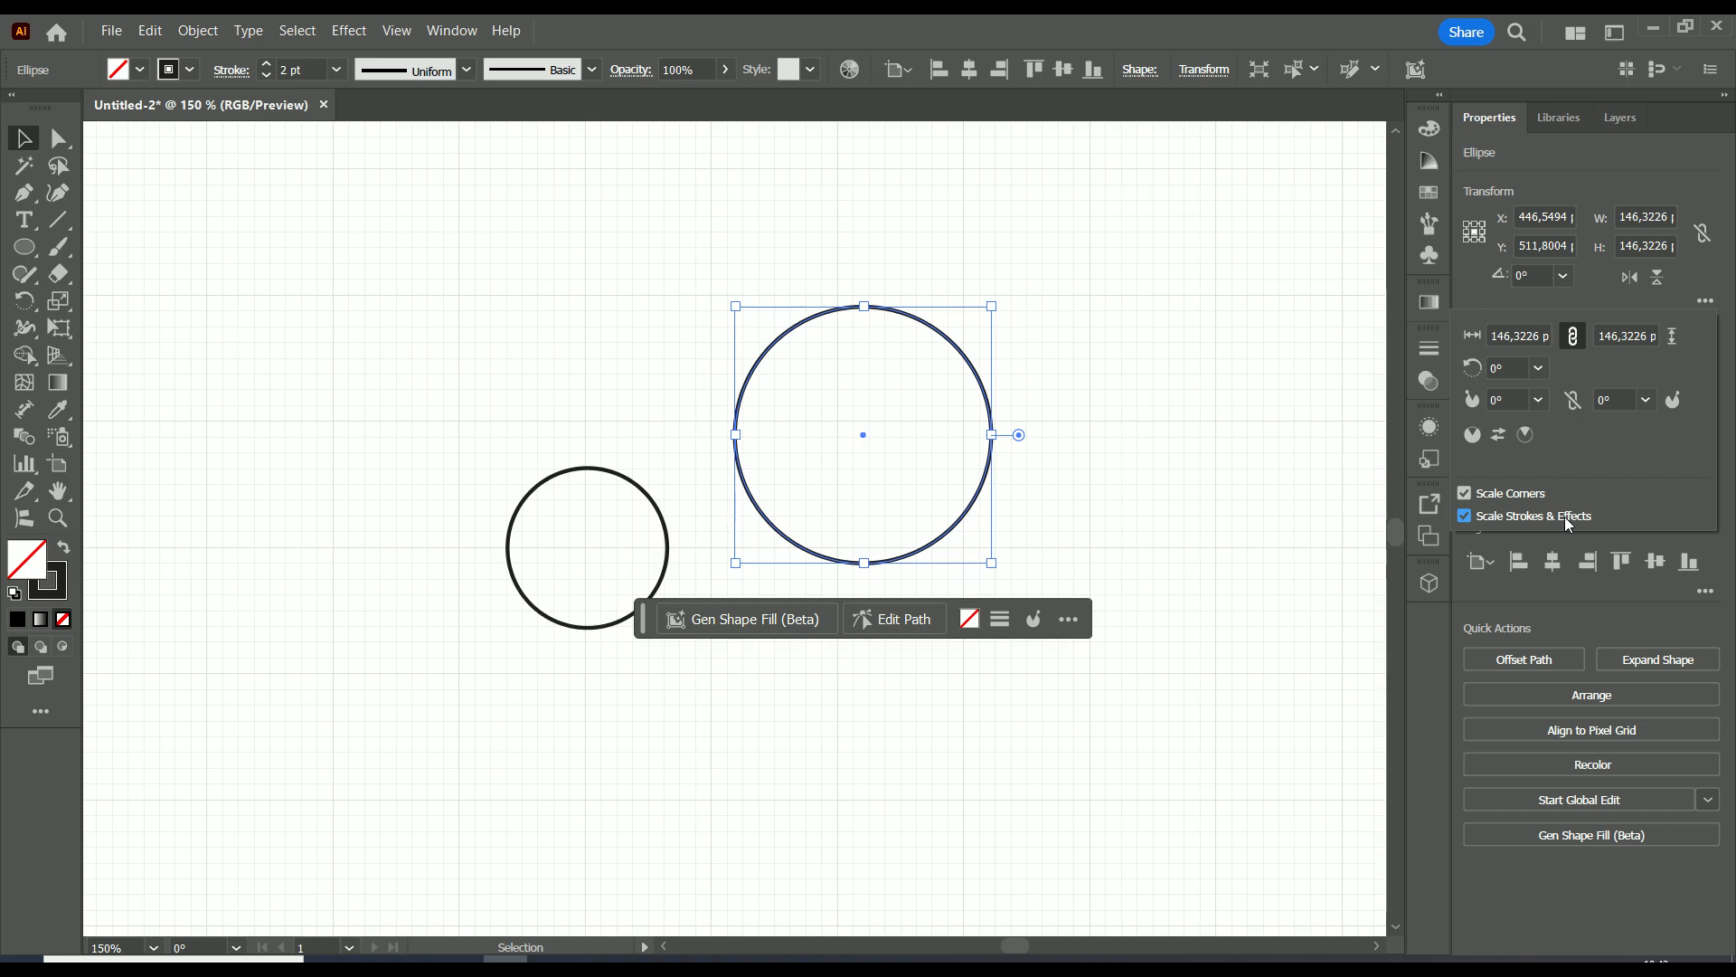
{"action": "left_click", "coordinate": [1015, 320]}
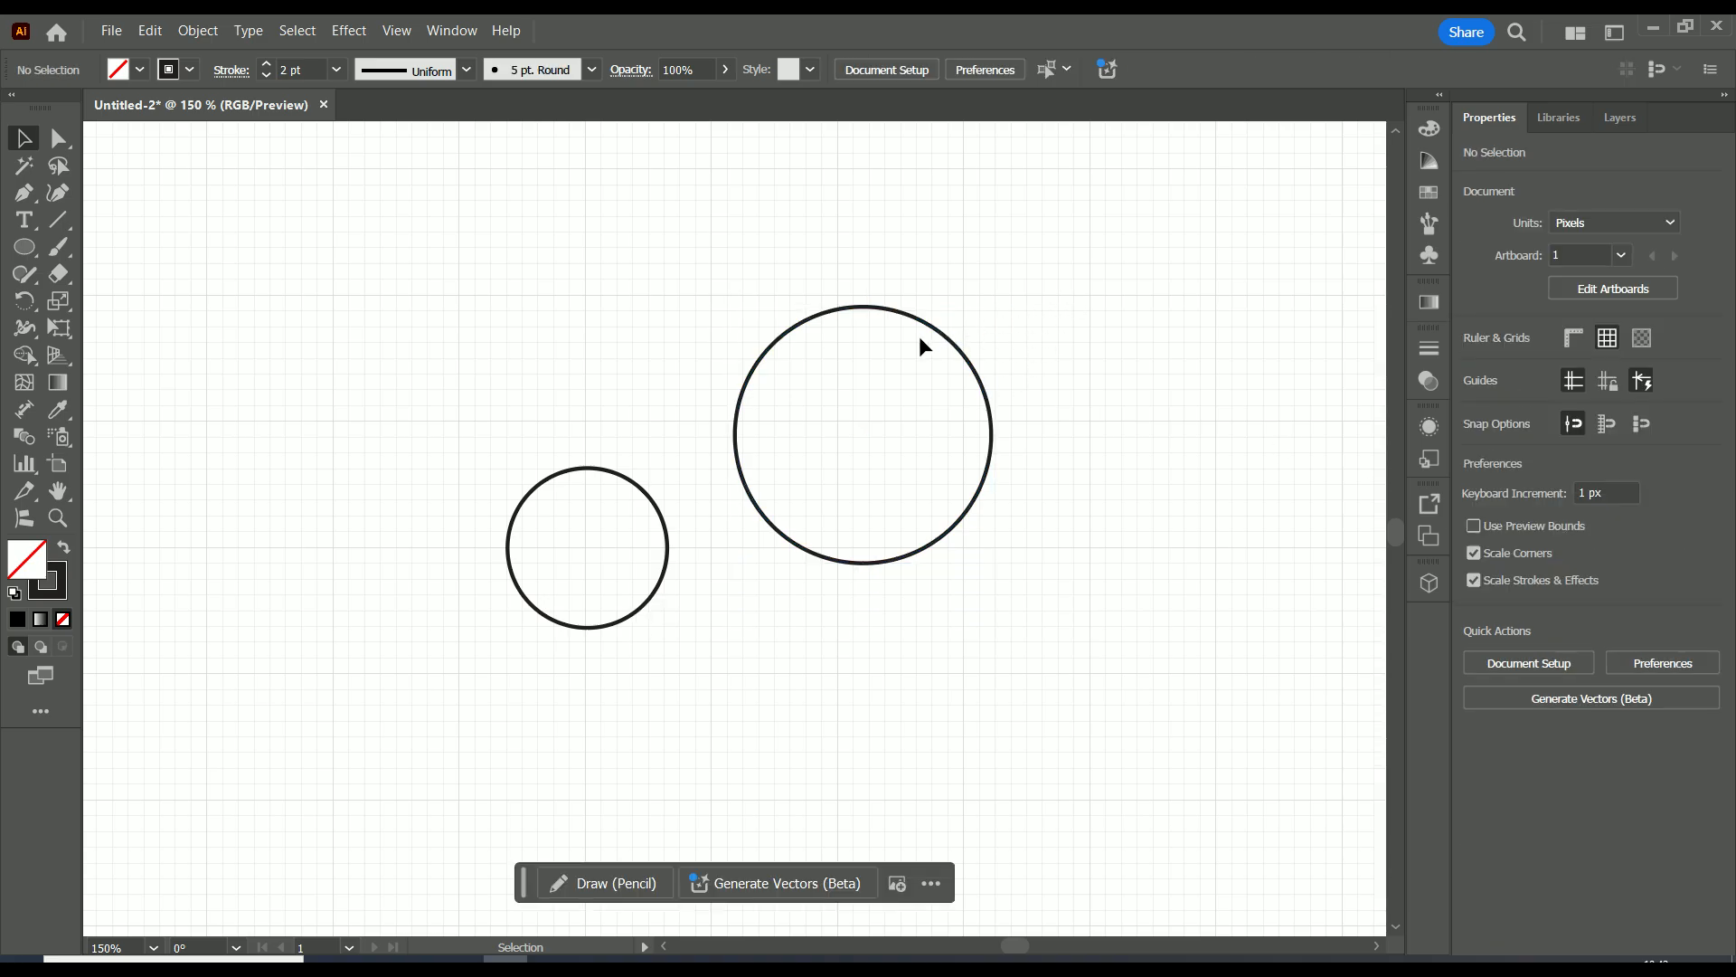
Create a scaled copy inside the moved circle and shrink it to about 41 px in diameter.
{"action": "left_click_drag", "start_coordinate": [943, 341], "coordinate": [864, 432], "text": "alt"}
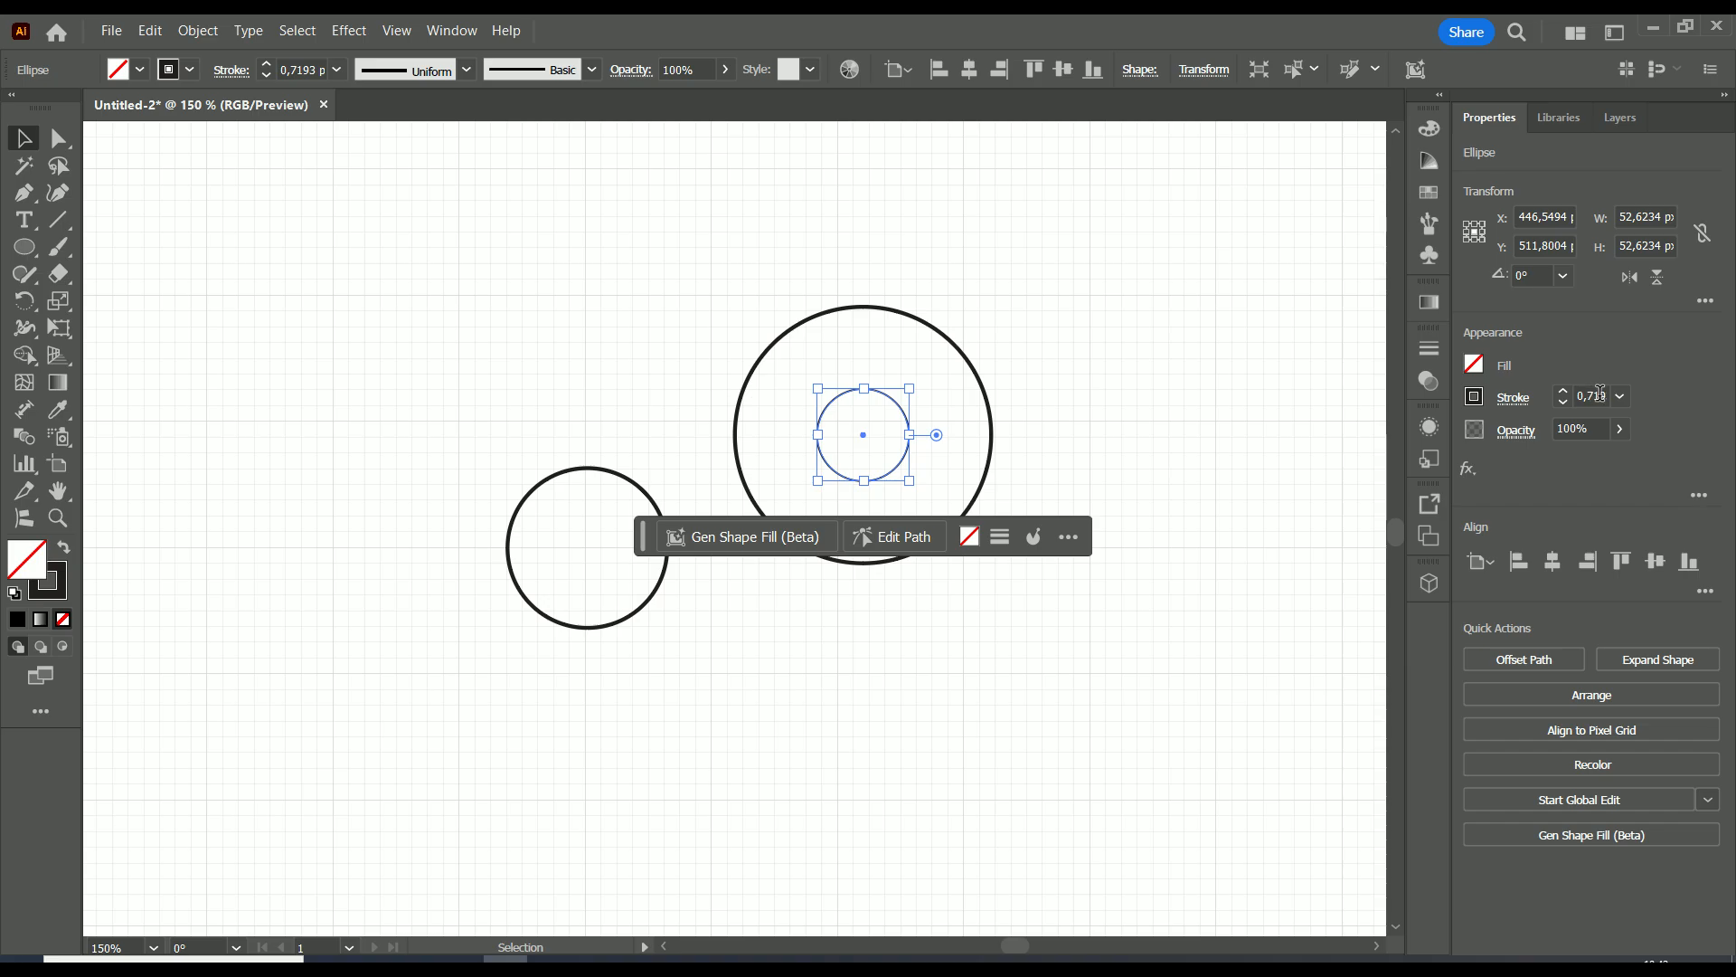
{"action": "left_click_drag", "start_coordinate": [912, 391], "coordinate": [885, 406]}
{"action": "left_click", "coordinate": [946, 398]}
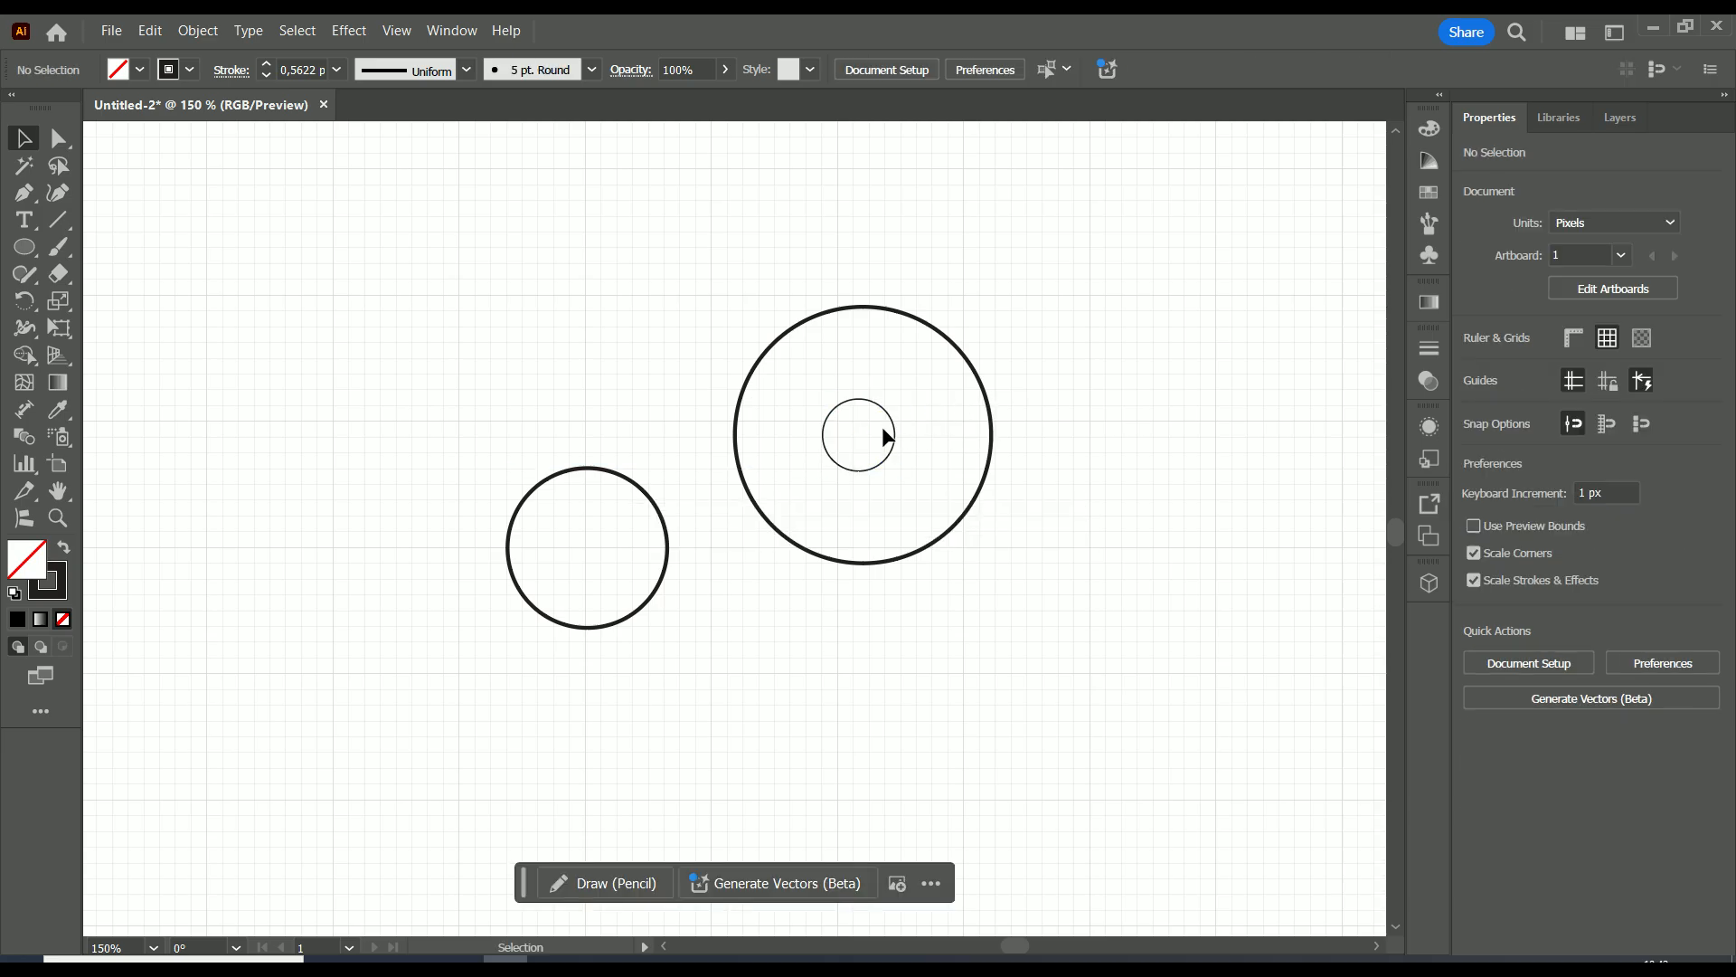
Delete the thin-stroked small copy and move the large circle back so it is concentric with the inner circle.
{"action": "left_click", "coordinate": [904, 422]}
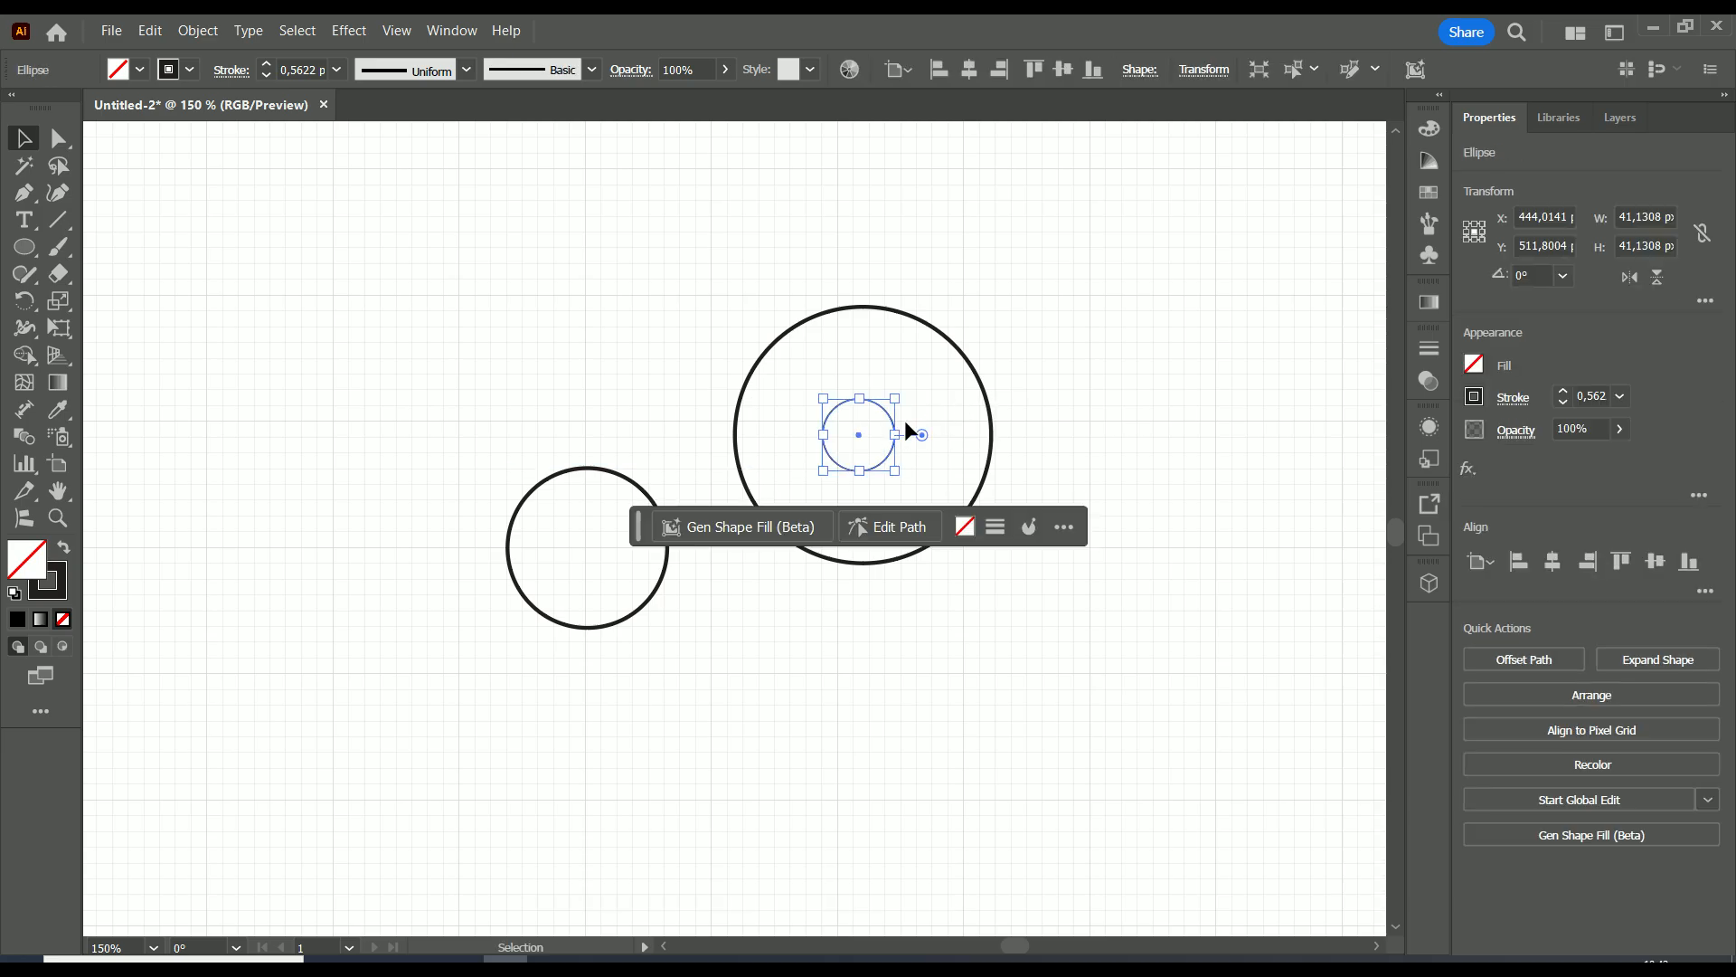
{"action": "key", "text": "Delete"}
{"action": "left_click_drag", "start_coordinate": [958, 363], "coordinate": [688, 473]}
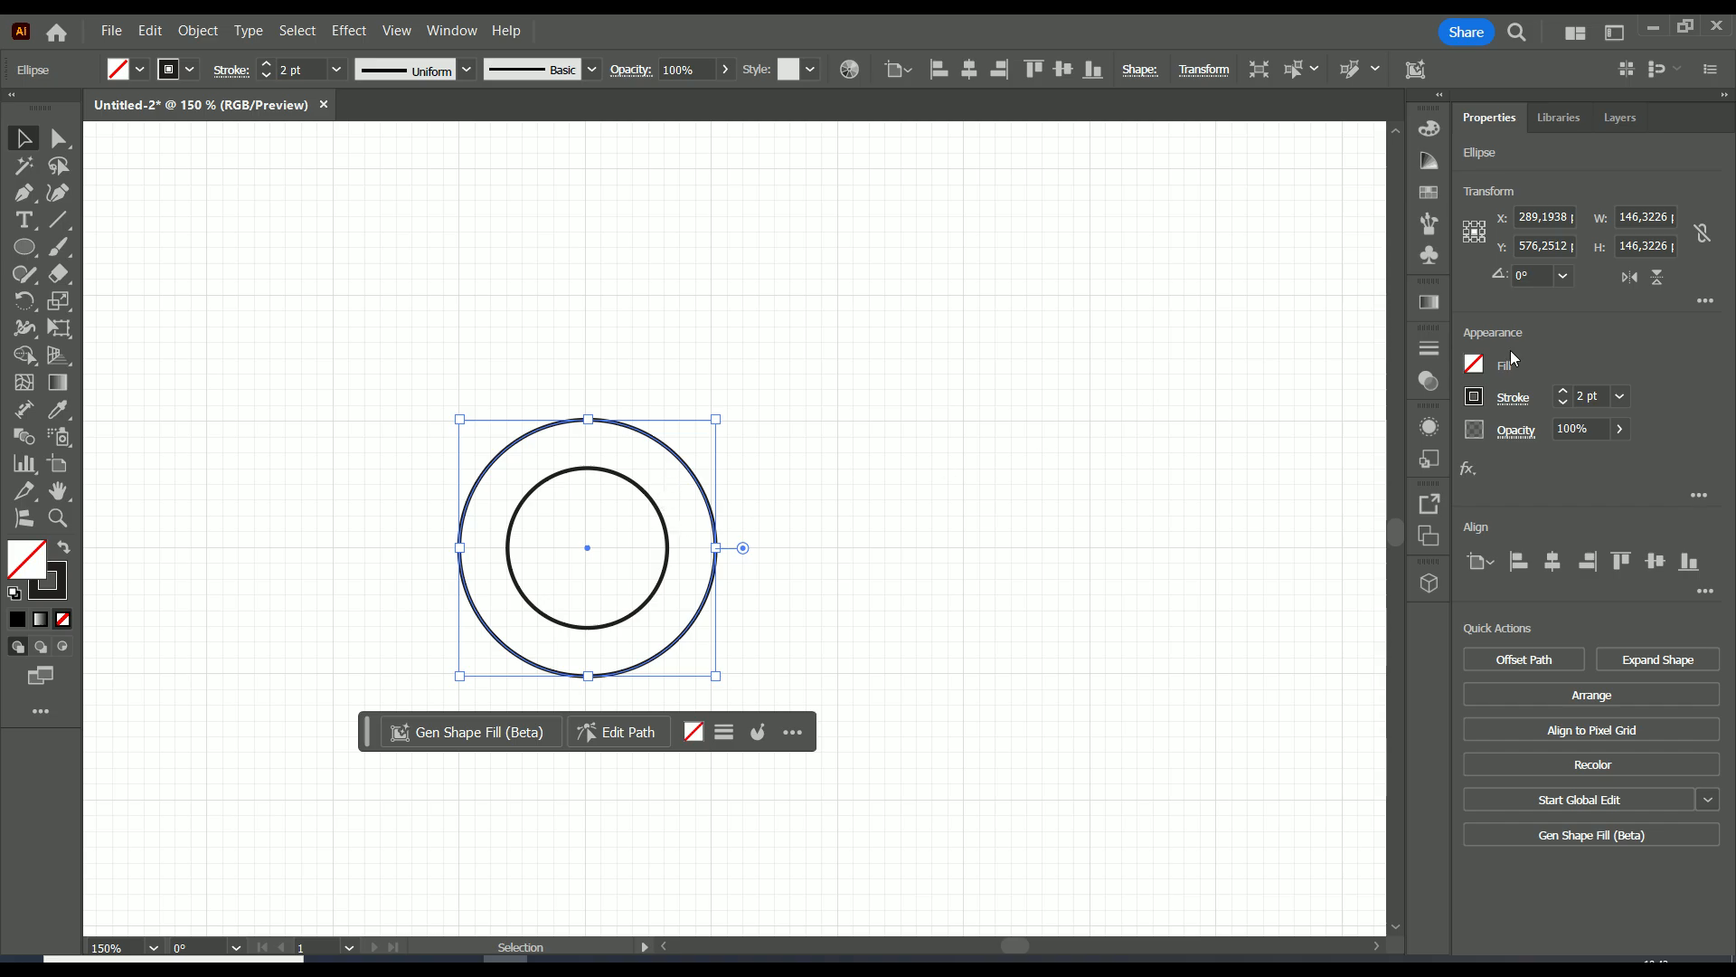
Delete the inner circle and turn off Scale Corners and Scale Strokes & Effects for the remaining circle.
{"action": "left_click", "coordinate": [657, 507]}
{"action": "key", "text": "Delete"}
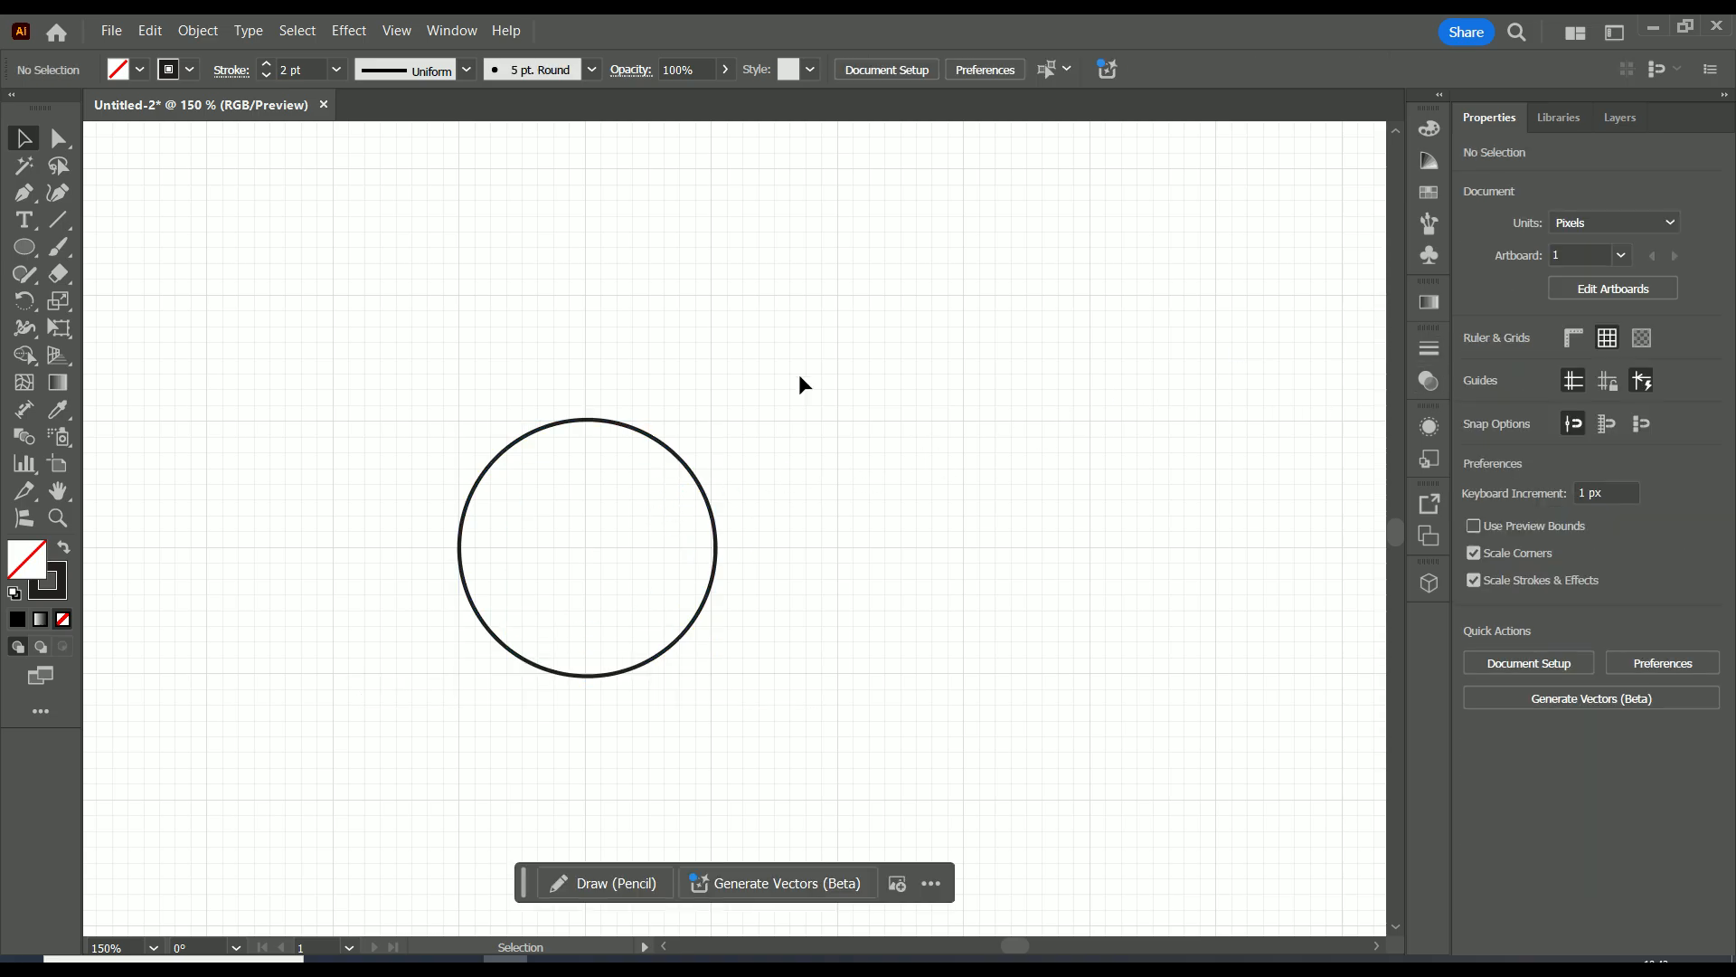
{"action": "left_click", "coordinate": [659, 441]}
{"action": "left_click", "coordinate": [1707, 301]}
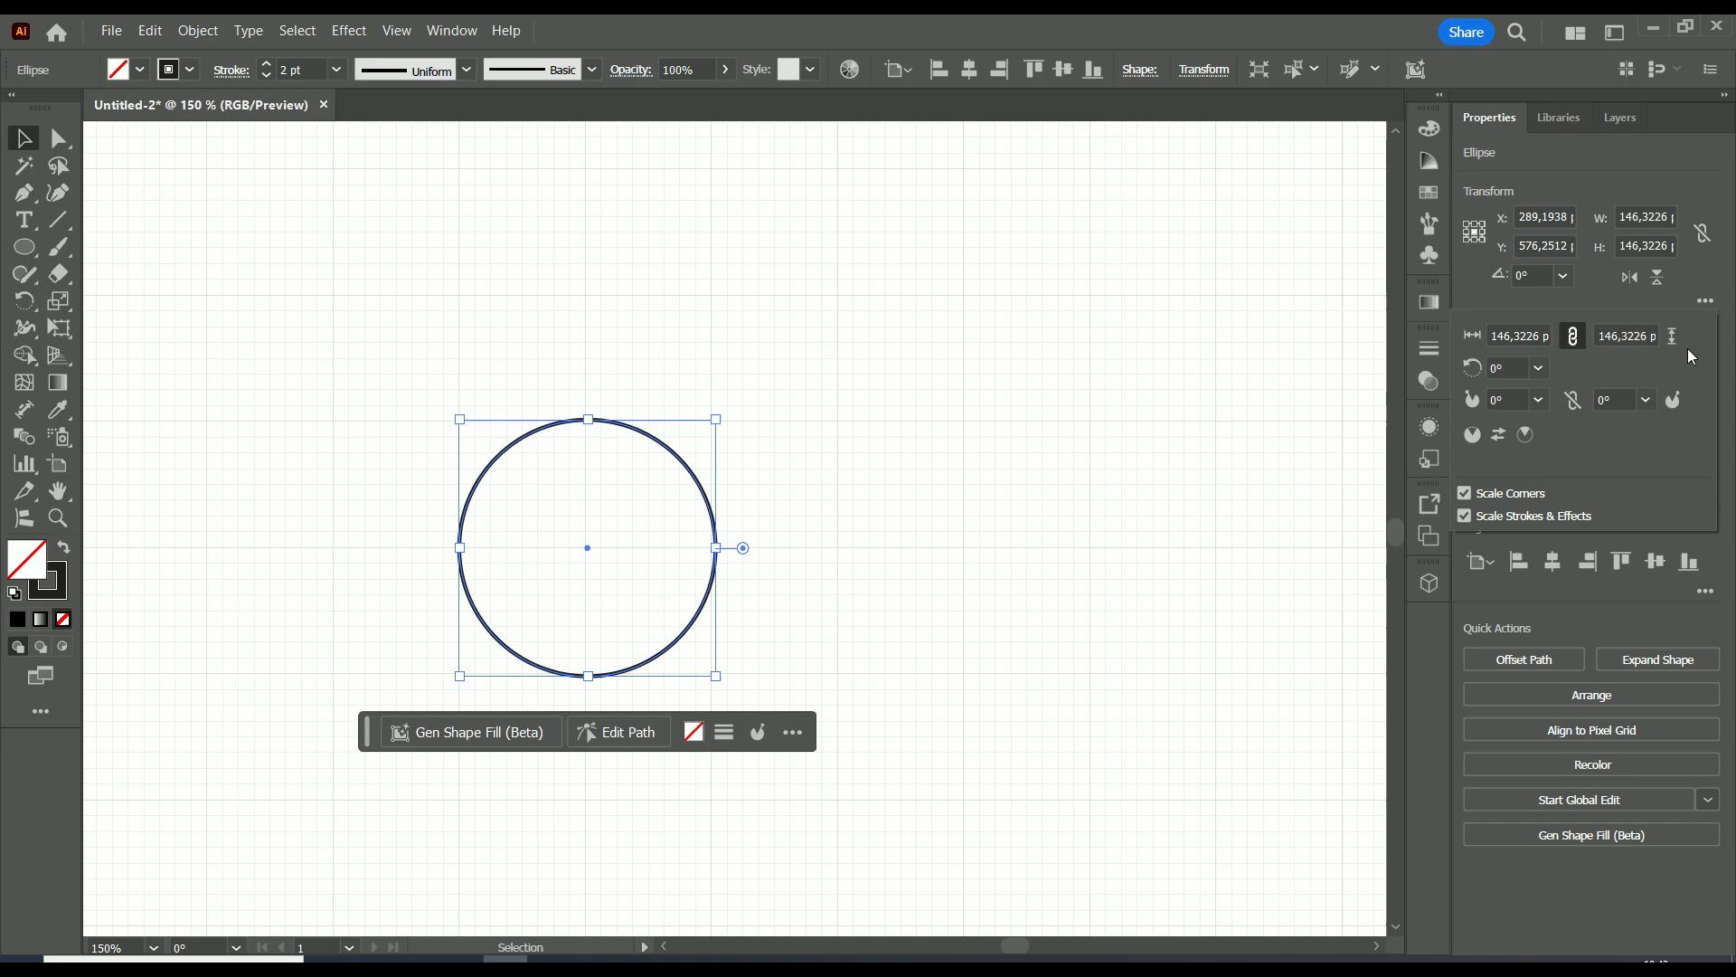
{"action": "left_click", "coordinate": [1465, 516]}
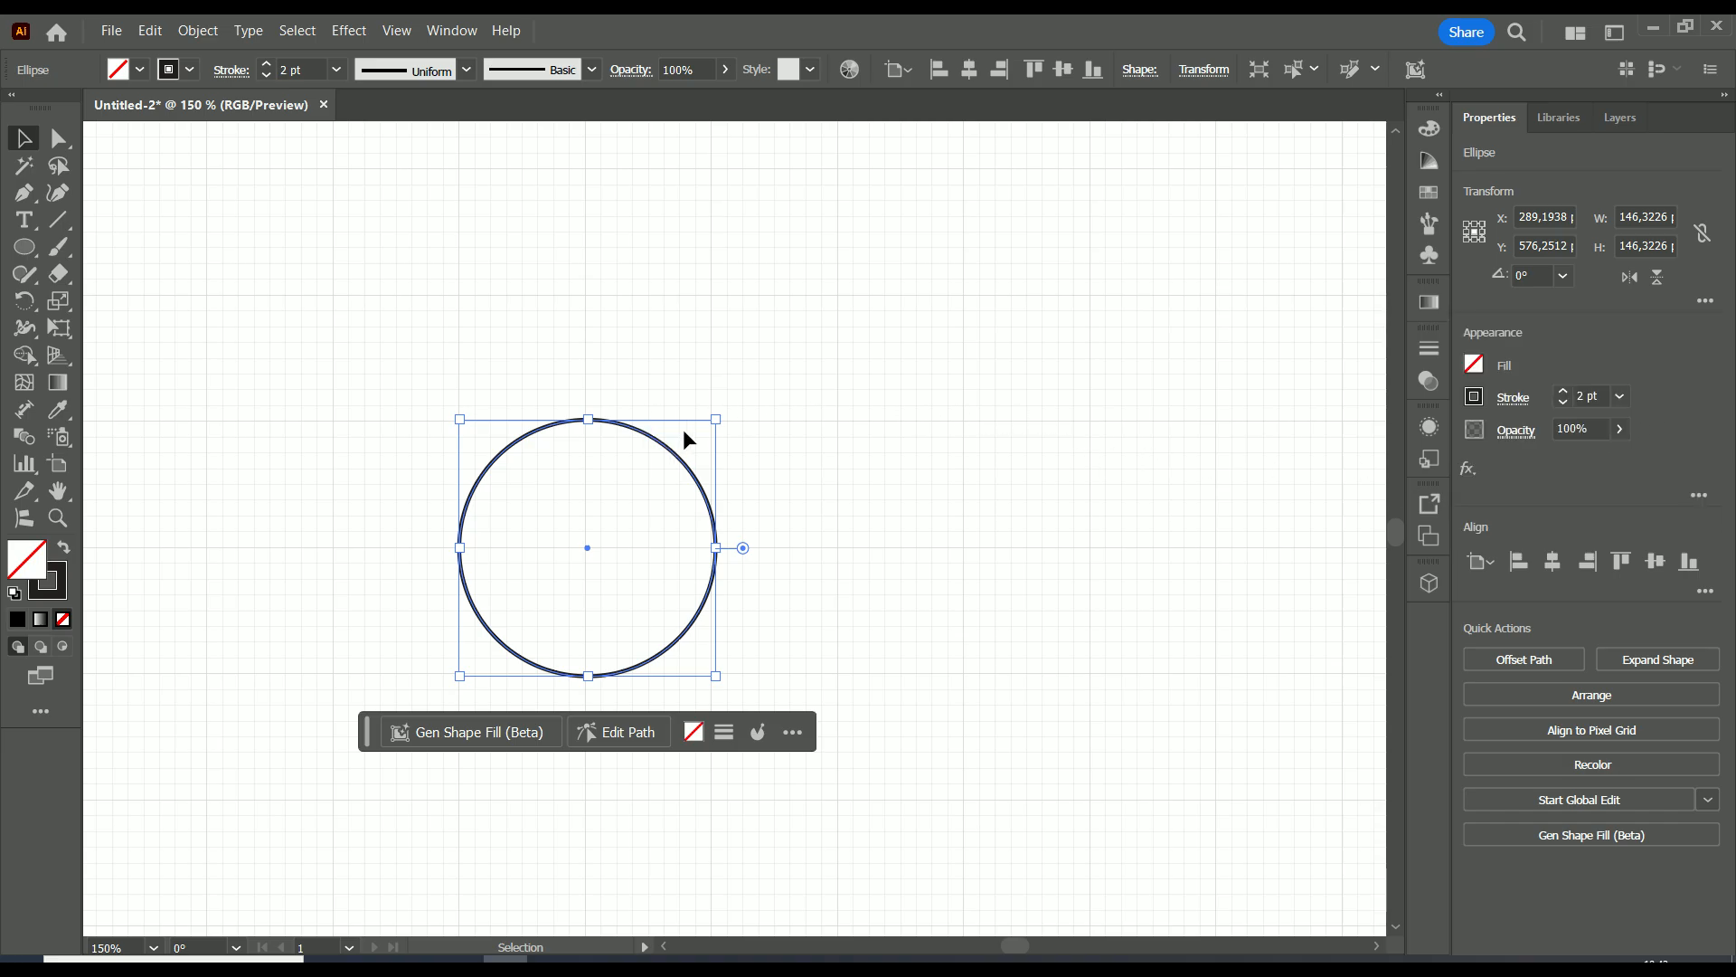
Create a copy of the circle scaled to about 70 px in diameter and move it to the large circle's center.
{"action": "left_click_drag", "start_coordinate": [666, 454], "coordinate": [576, 560]}
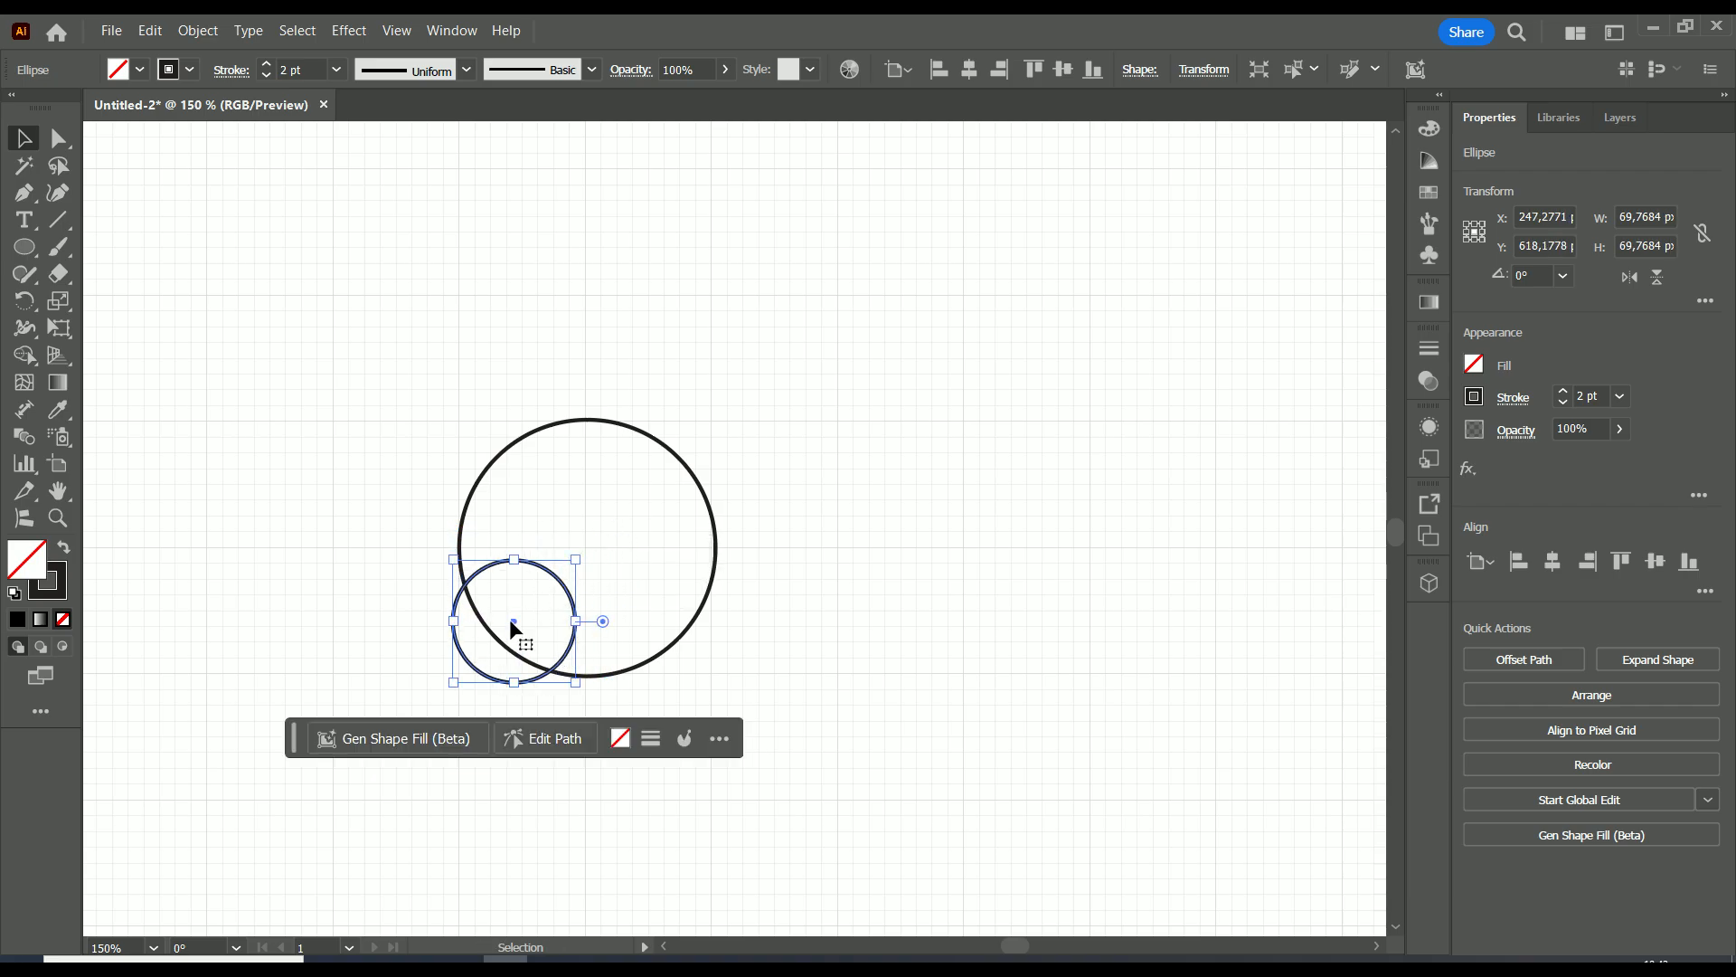
{"action": "left_click_drag", "start_coordinate": [513, 622], "coordinate": [584, 546]}
{"action": "left_click", "coordinate": [751, 503]}
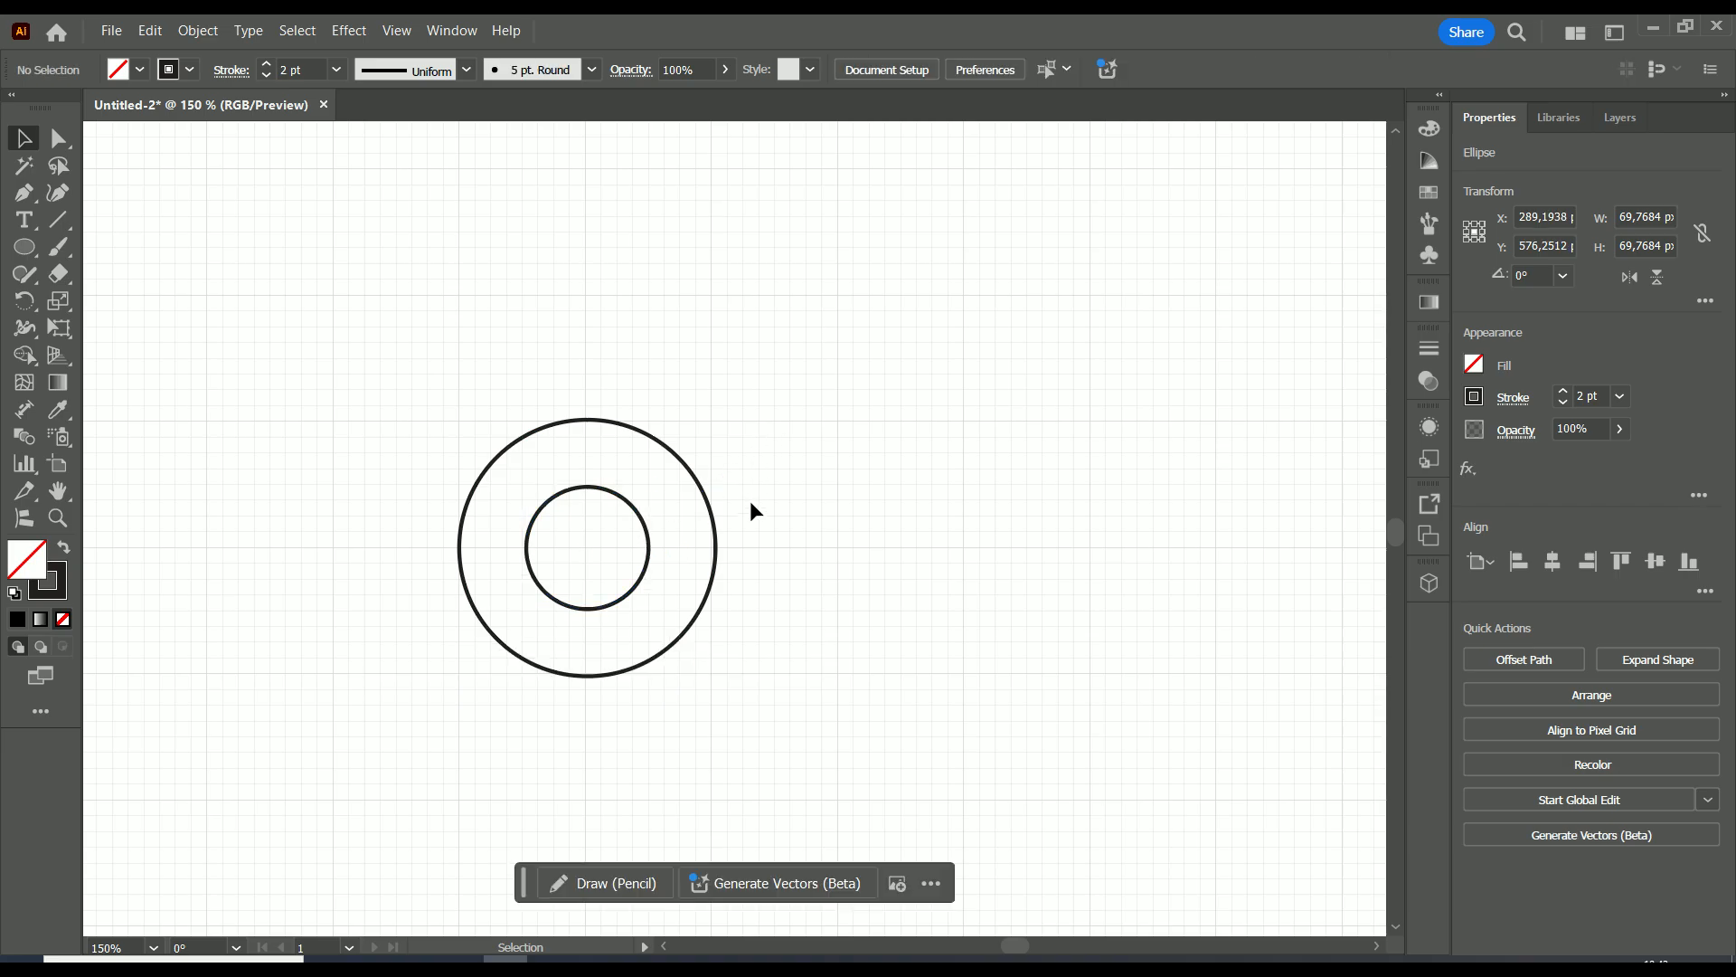
Shrink the inner circle about its center to about 51 px in diameter.
{"action": "scroll", "coordinate": [785, 538], "scroll_direction": "down", "scroll_amount": 1}
{"action": "scroll", "coordinate": [802, 525], "scroll_direction": "down", "scroll_amount": 1}
{"action": "scroll", "coordinate": [777, 511], "scroll_direction": "up", "scroll_amount": 1}
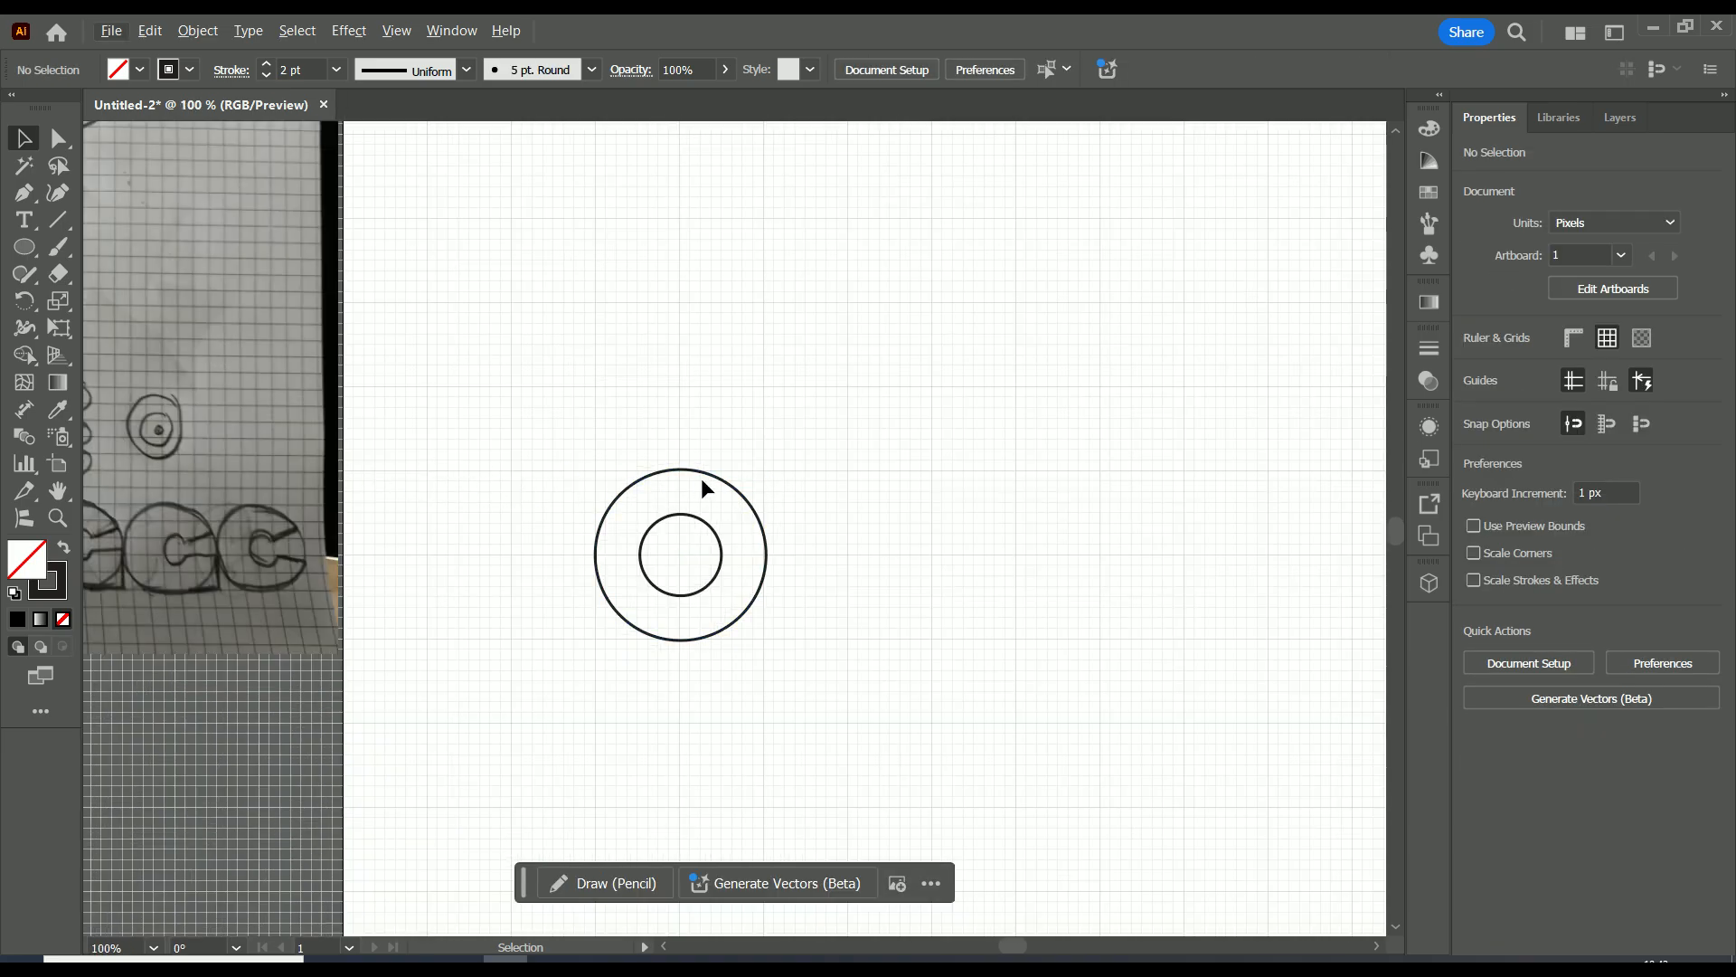
{"action": "left_click_drag", "start_coordinate": [681, 470], "coordinate": [679, 470]}
{"action": "left_click", "coordinate": [843, 503]}
{"action": "left_click", "coordinate": [714, 543]}
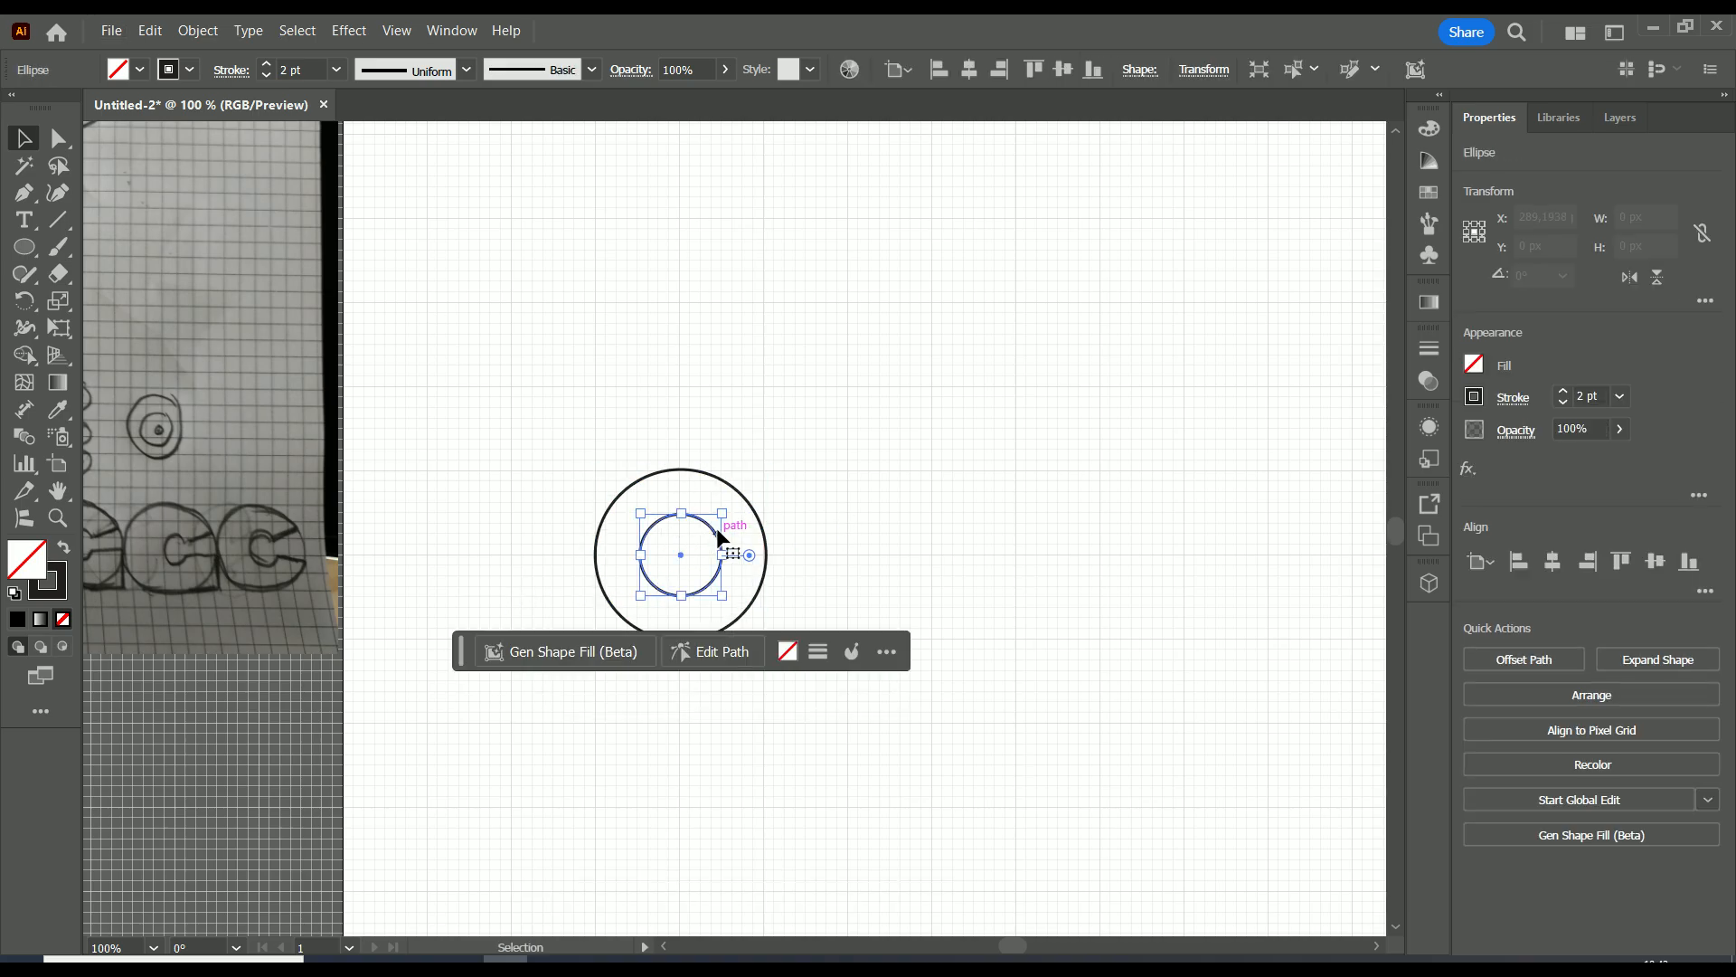
{"action": "left_click_drag", "start_coordinate": [721, 513], "coordinate": [680, 556]}
{"action": "left_click", "coordinate": [854, 488]}
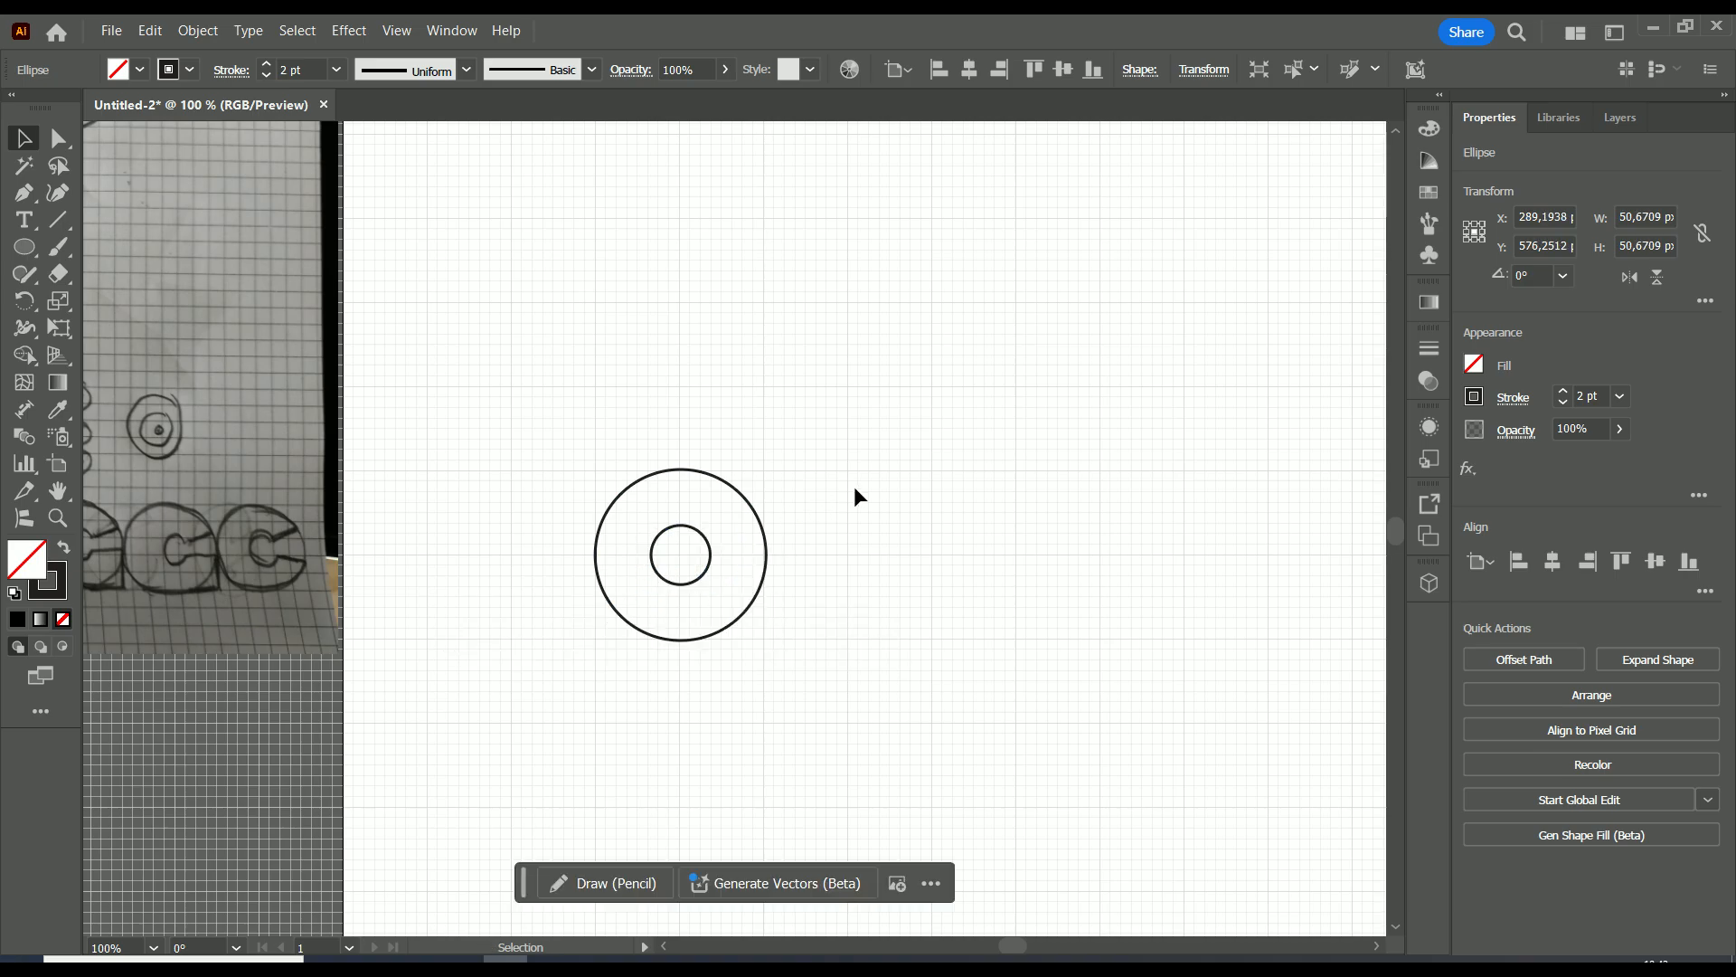
Draw a square of about 146 px with the Rectangle tool, tightly enclosing the outer circle.
{"action": "scroll", "coordinate": [832, 562], "scroll_direction": "down", "scroll_amount": 1}
{"action": "scroll", "coordinate": [820, 561], "scroll_direction": "up", "scroll_amount": 1}
{"action": "scroll", "coordinate": [812, 555], "scroll_direction": "down", "scroll_amount": 1}
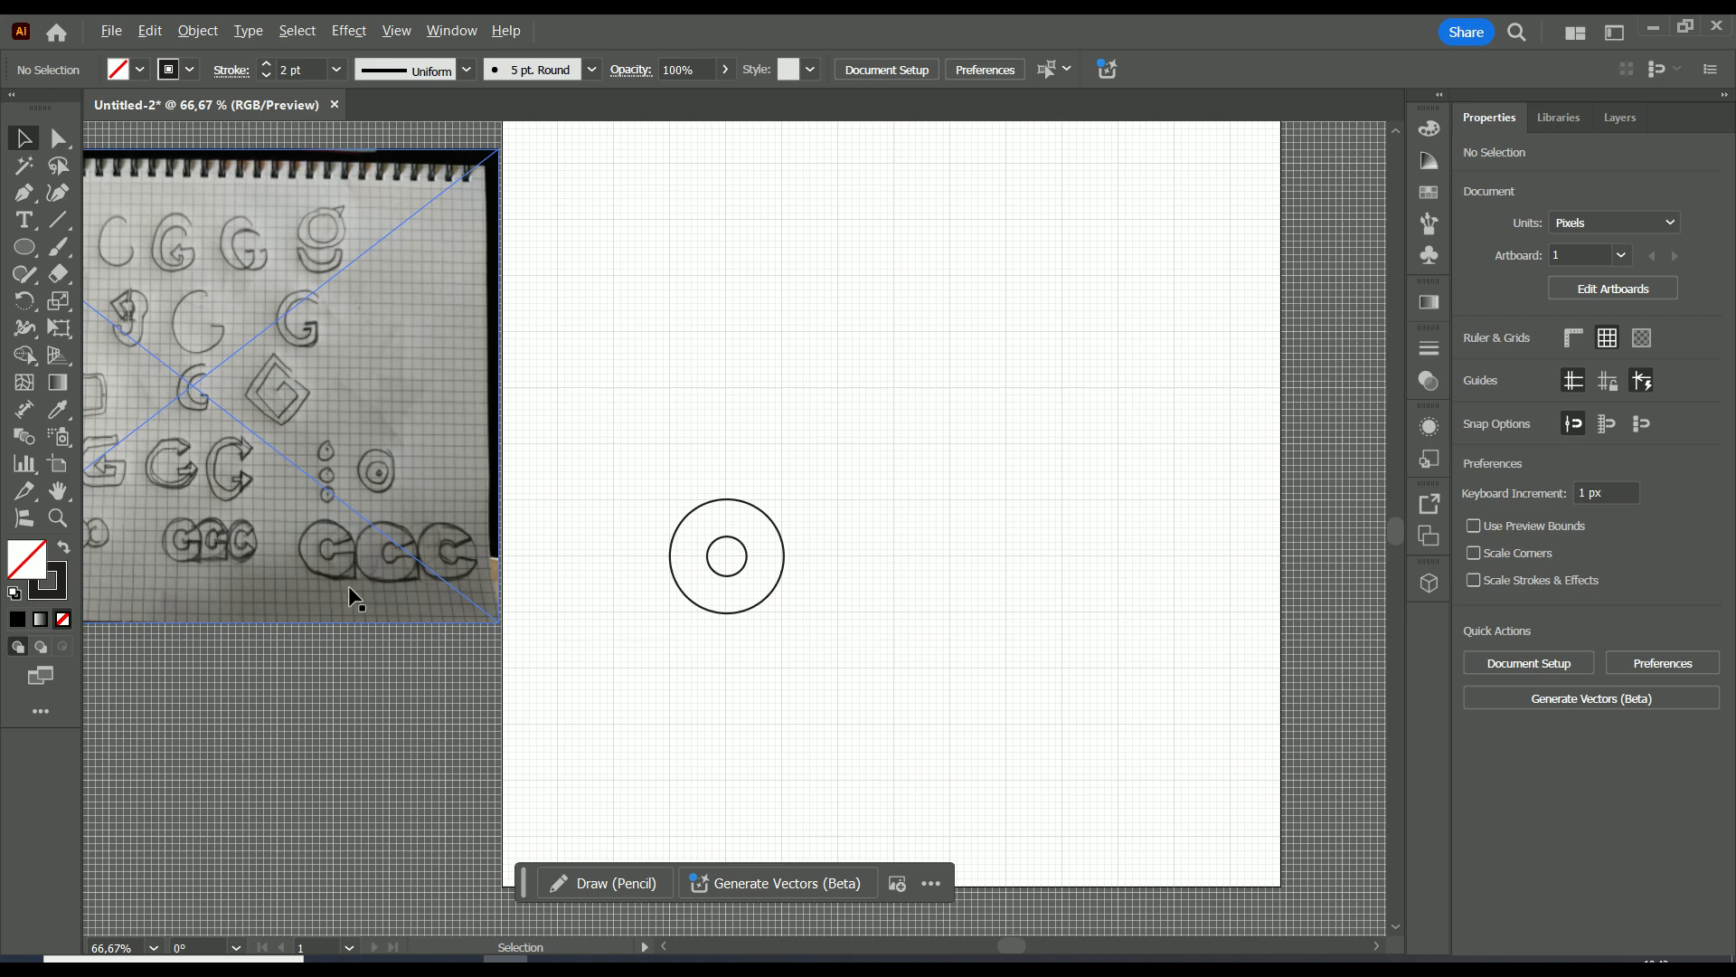
{"action": "scroll", "coordinate": [349, 586], "scroll_direction": "up", "scroll_amount": 2}
{"action": "scroll", "coordinate": [917, 530], "scroll_direction": "down", "scroll_amount": 1}
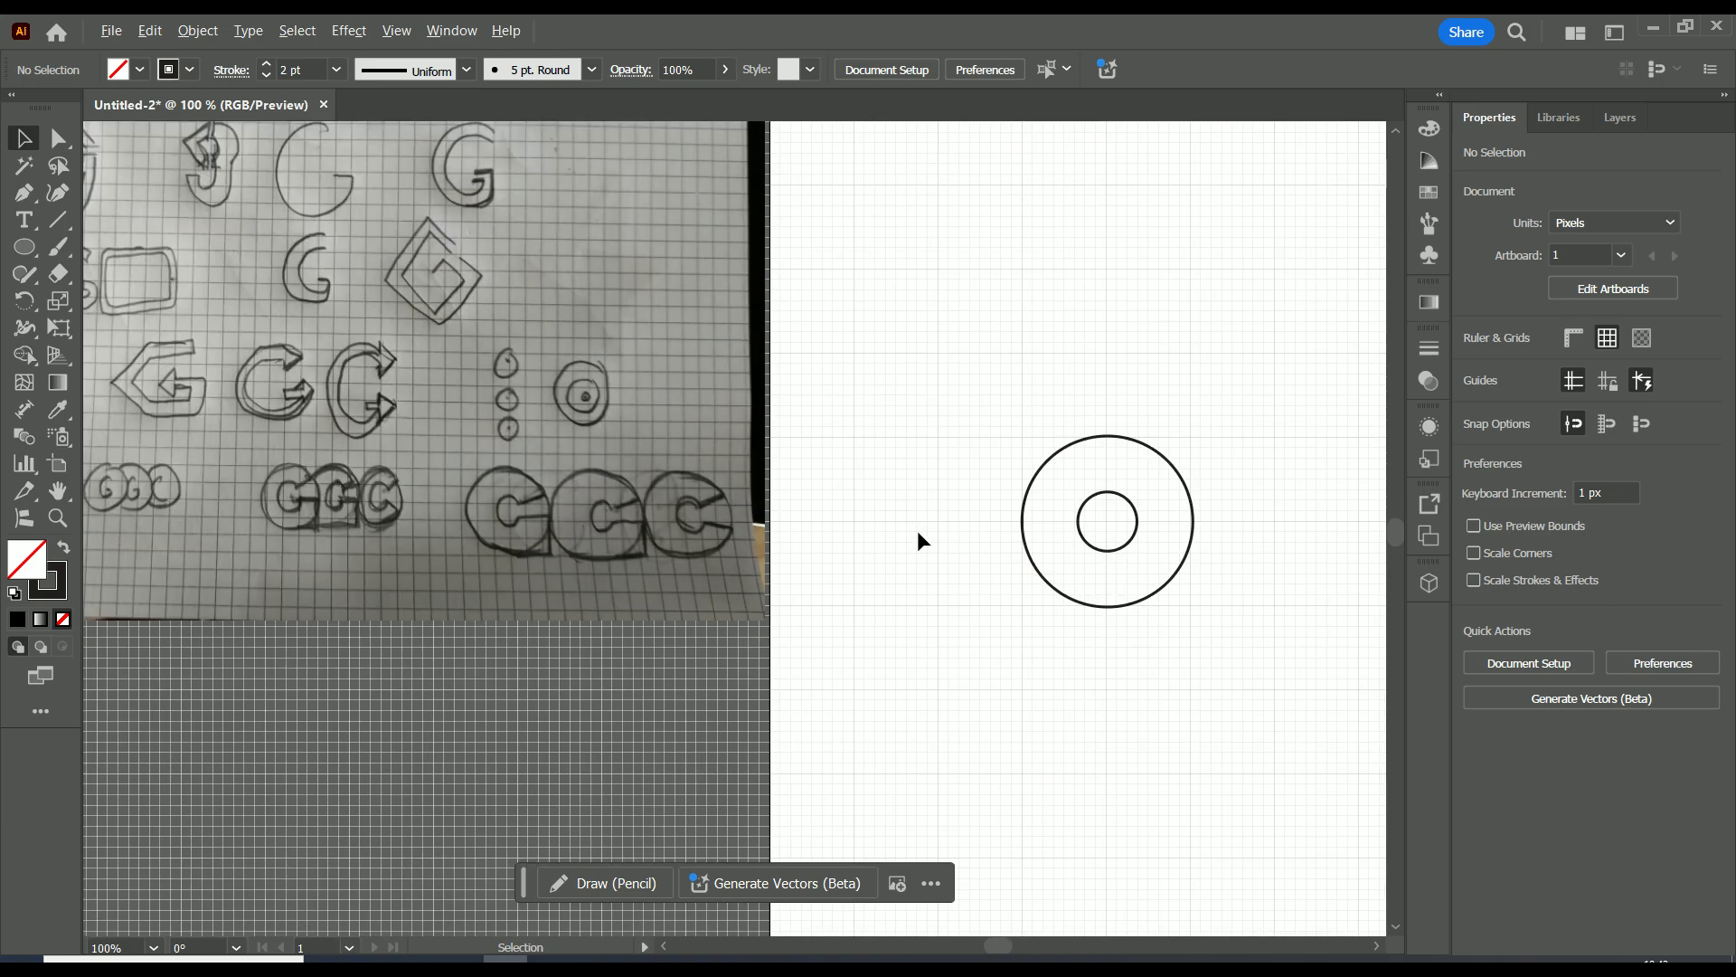
{"action": "left_click", "coordinate": [25, 255]}
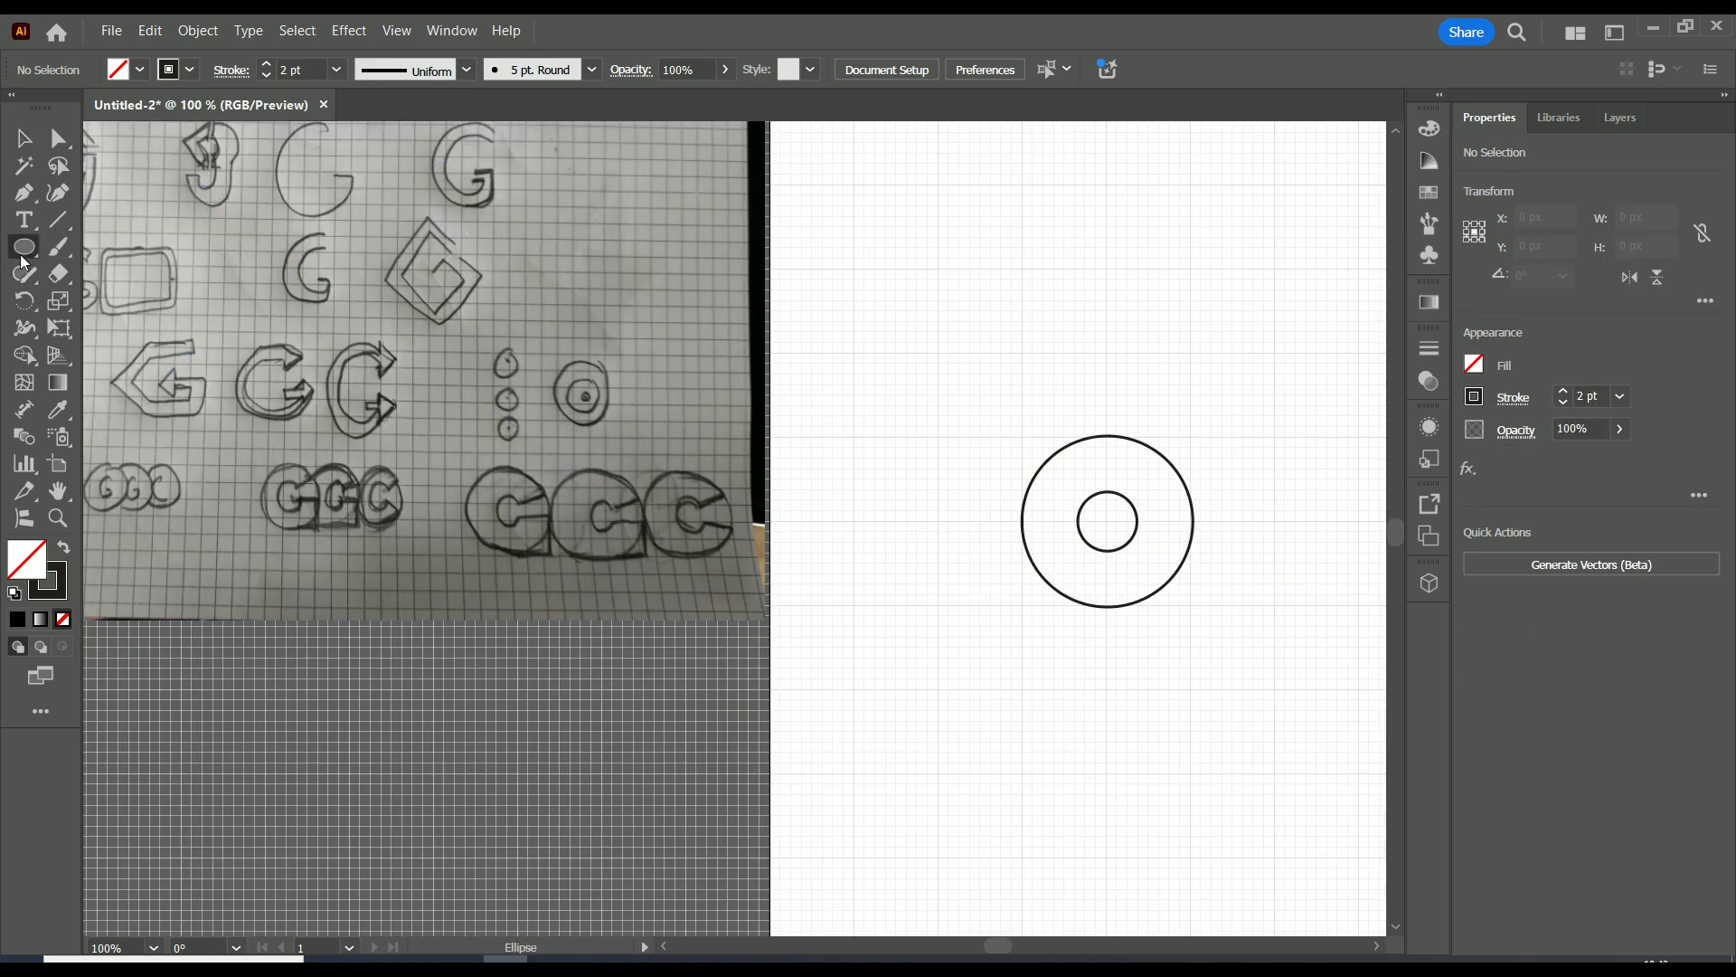
{"action": "right_click", "coordinate": [26, 256]}
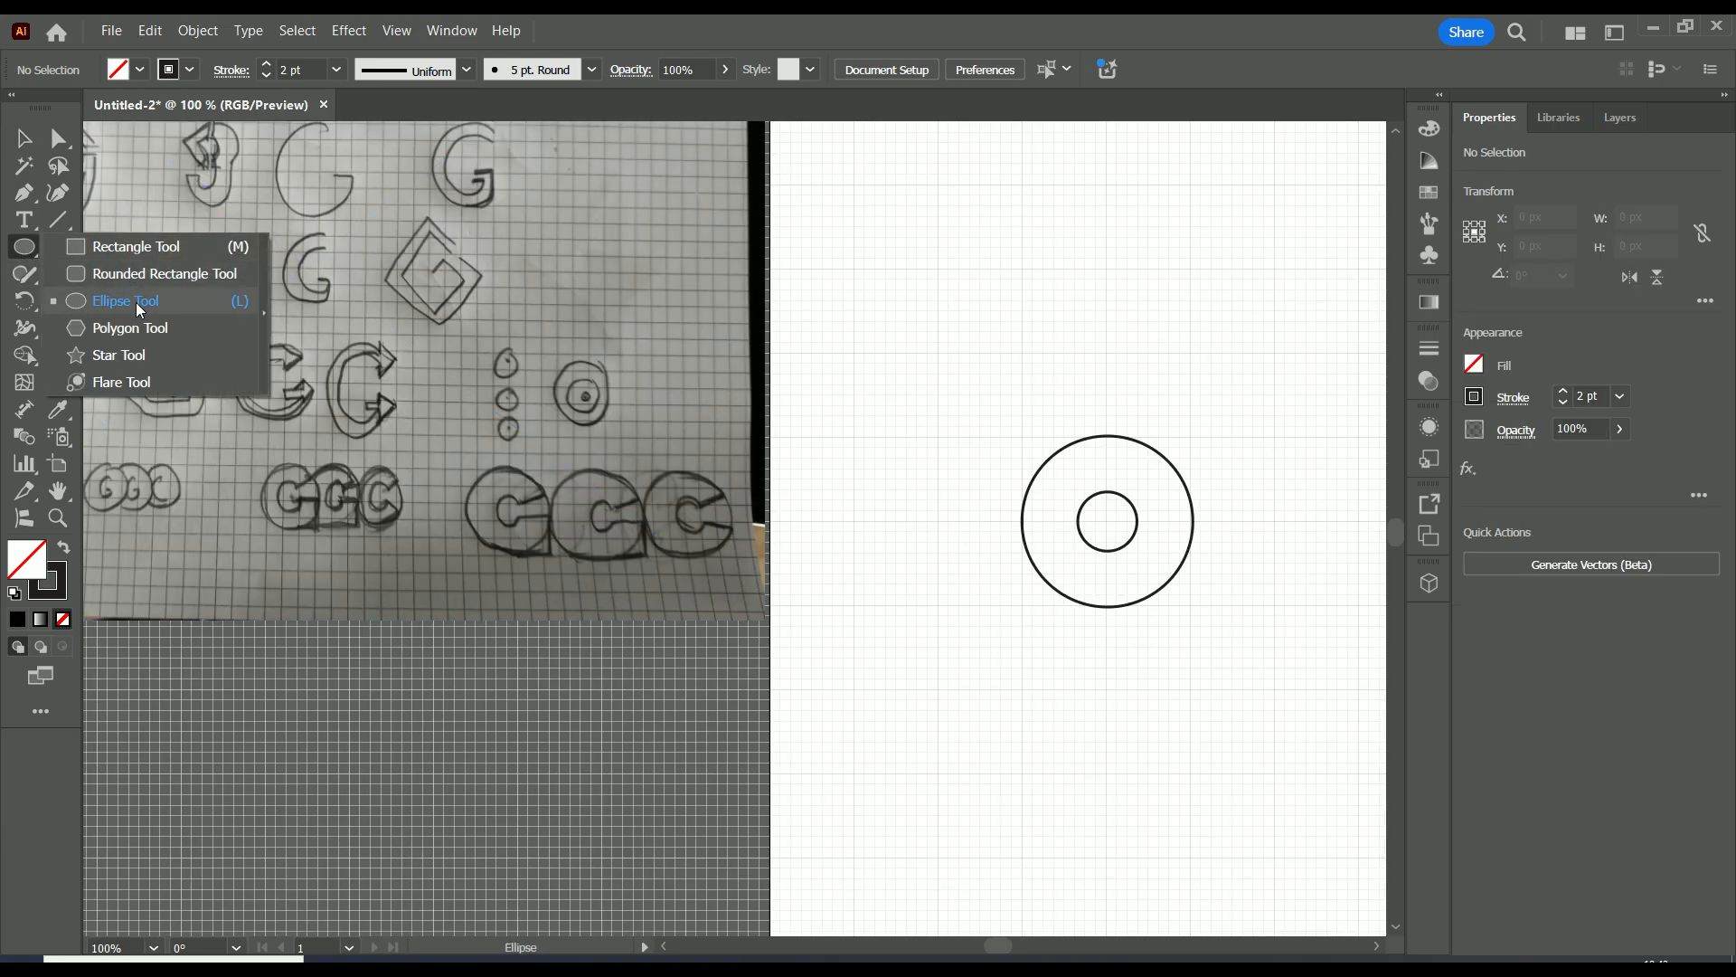
{"action": "left_click", "coordinate": [136, 247]}
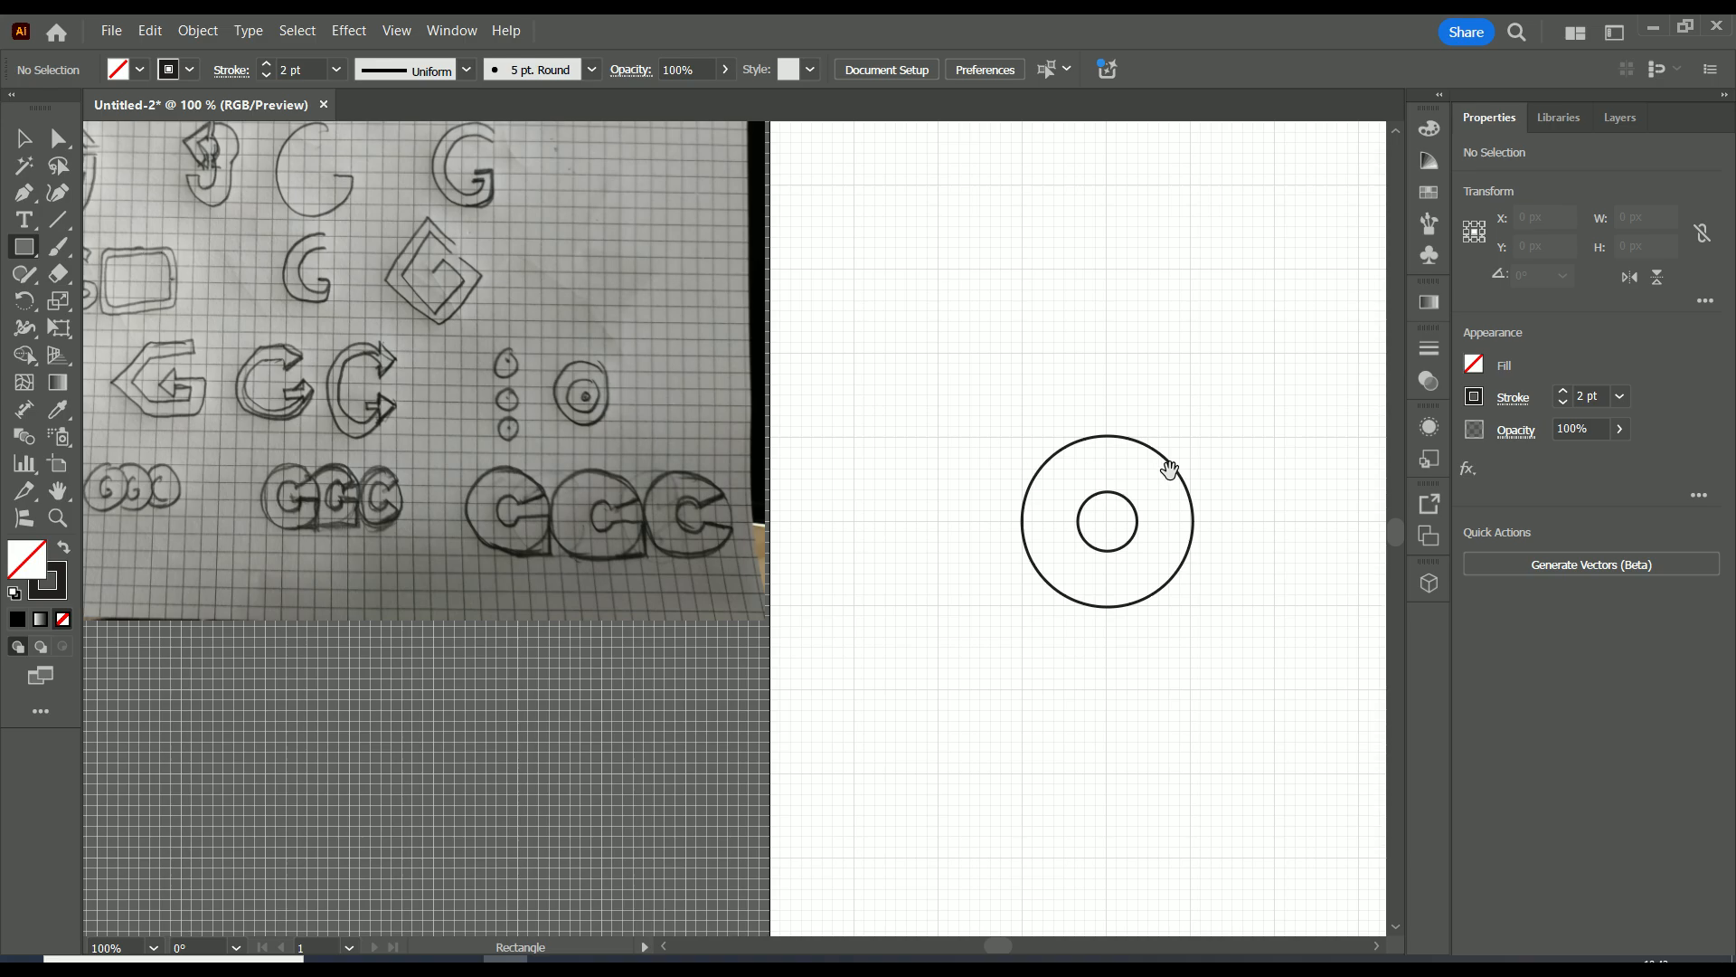
{"action": "left_click_drag", "start_coordinate": [1194, 460], "coordinate": [811, 620]}
{"action": "scroll", "coordinate": [1040, 570], "scroll_direction": "up", "scroll_amount": 3}
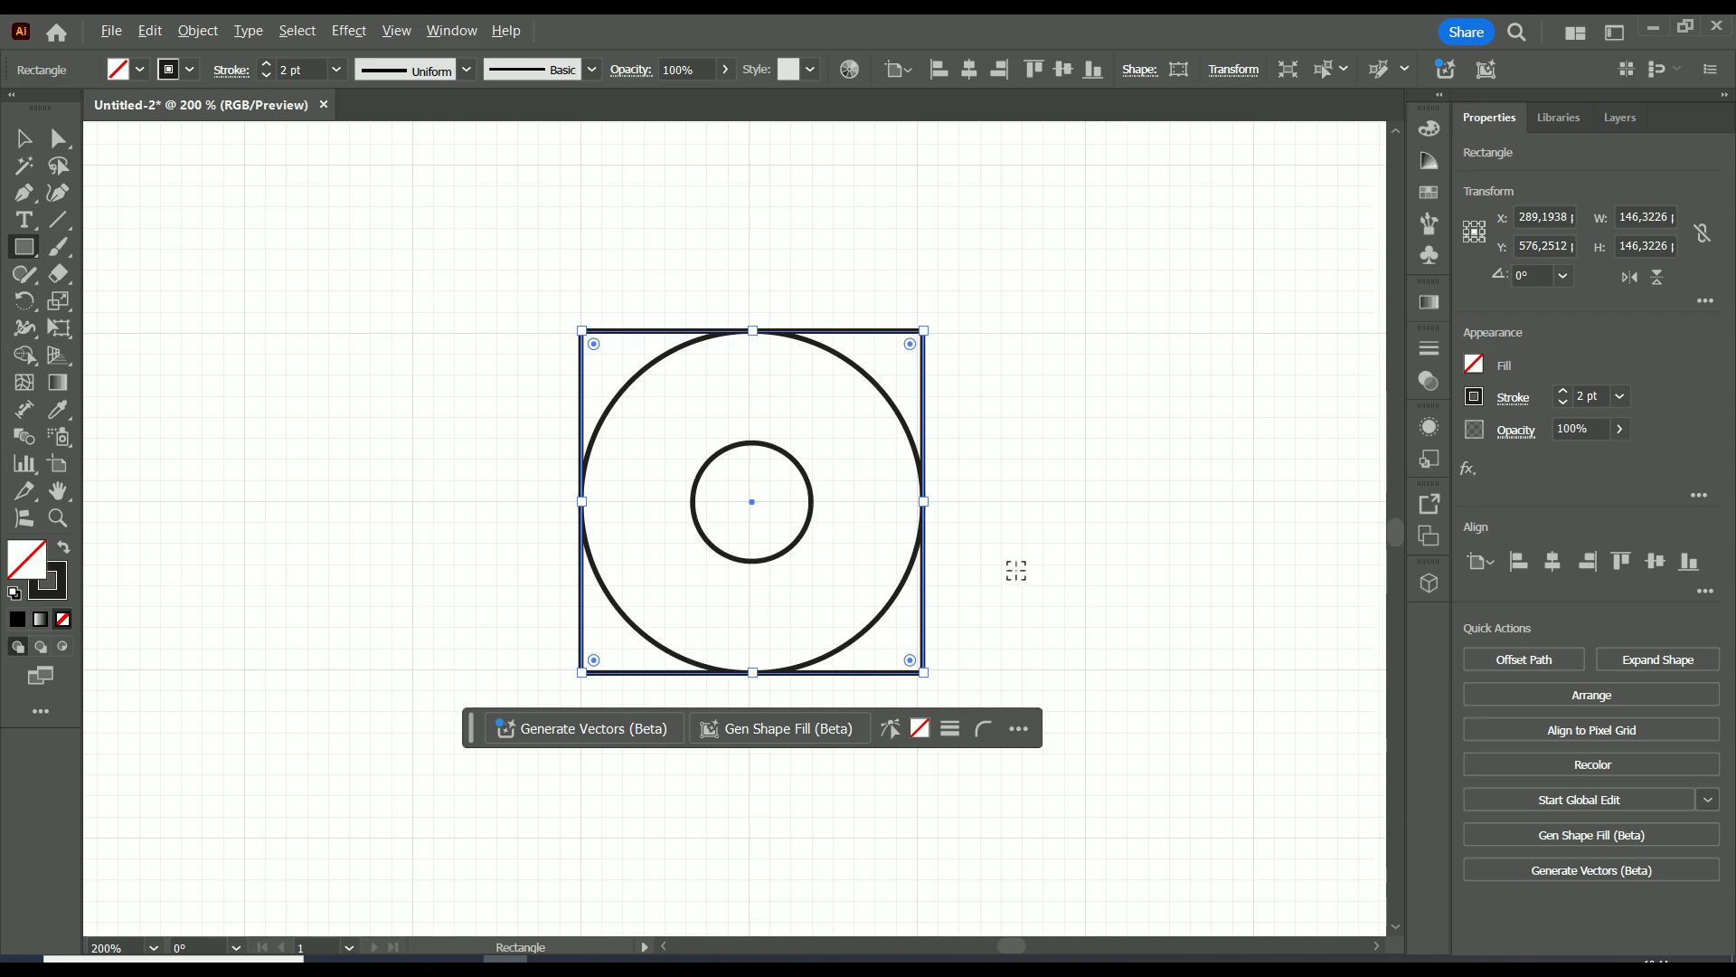
Draw two lines from beyond the square's right side to the circles' center: one slanted, about 81 by 25 px, and one horizontal, about 93 px long.
{"action": "scroll", "coordinate": [899, 633], "scroll_direction": "down", "scroll_amount": 1}
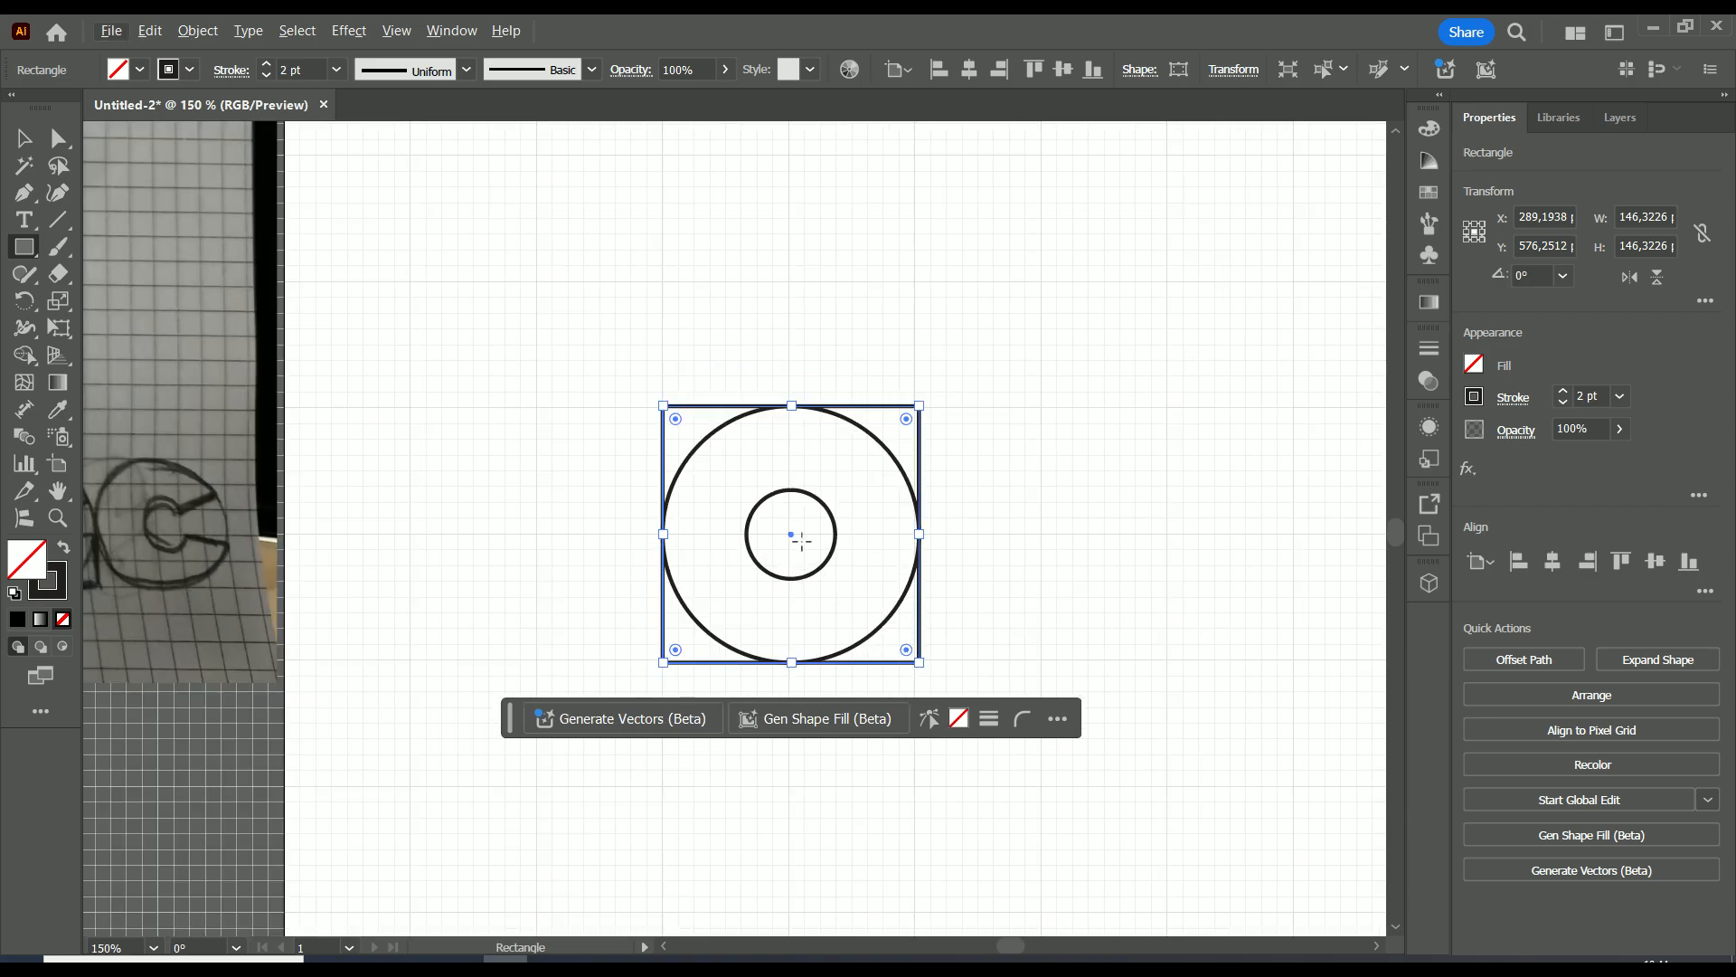
{"action": "scroll", "coordinate": [805, 541], "scroll_direction": "down", "scroll_amount": 1}
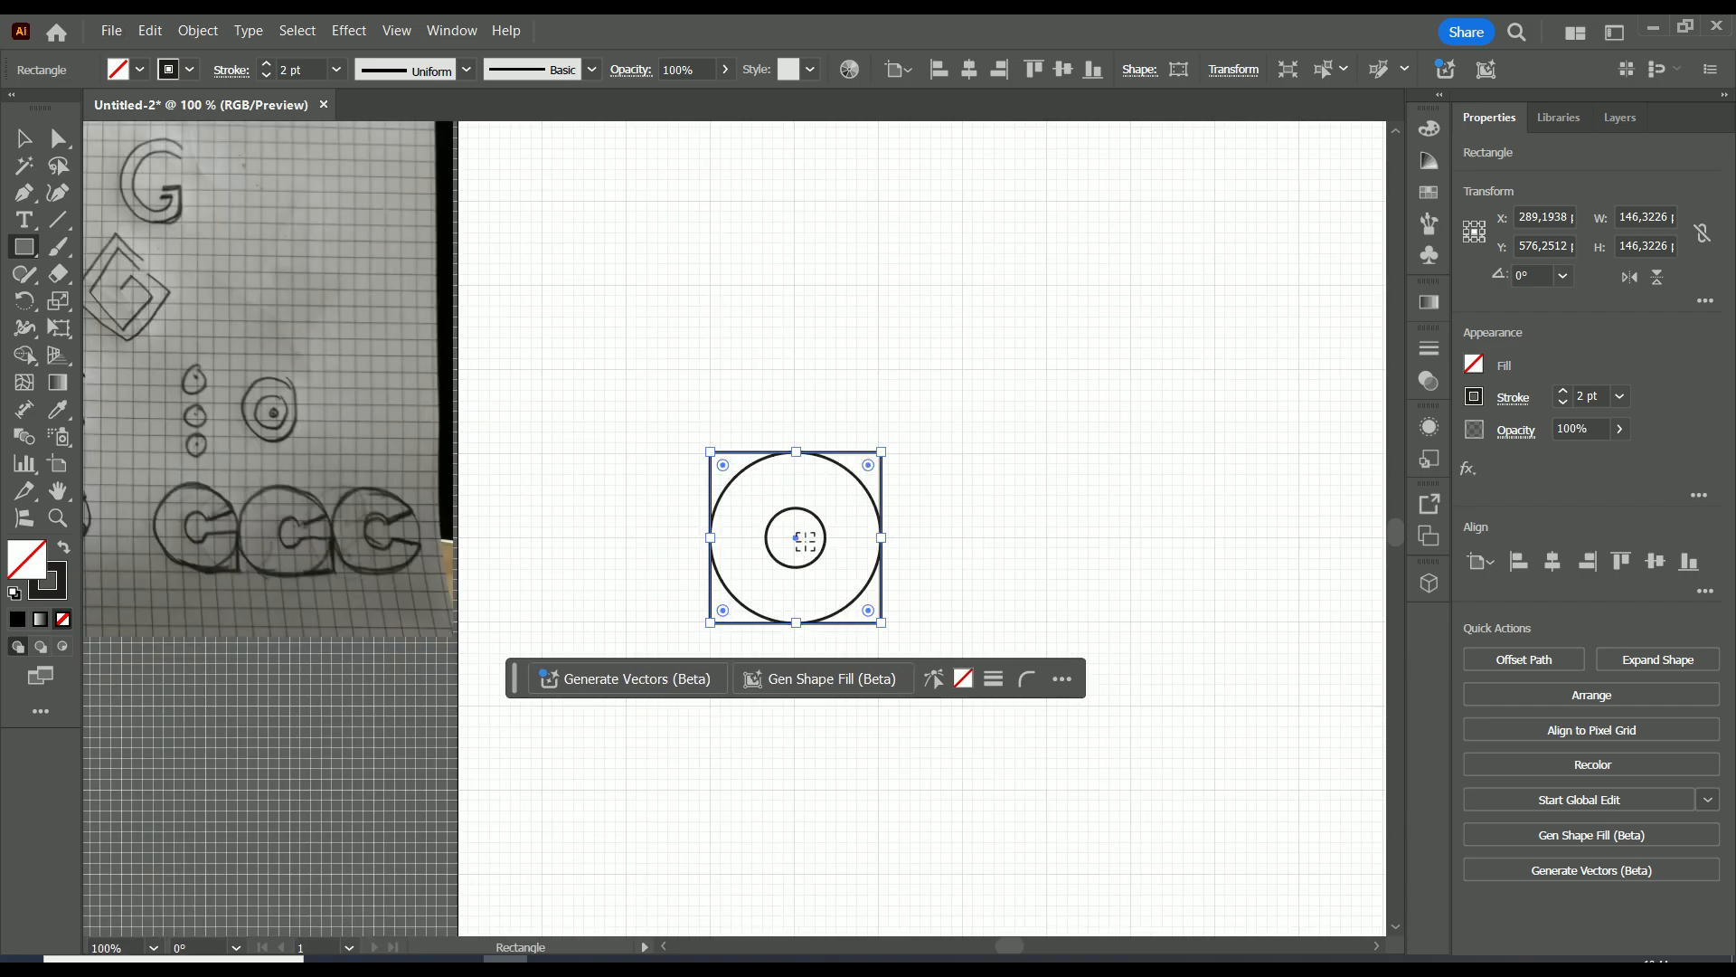
{"action": "left_click", "coordinate": [69, 225]}
{"action": "left_click_drag", "start_coordinate": [70, 227], "coordinate": [65, 227]}
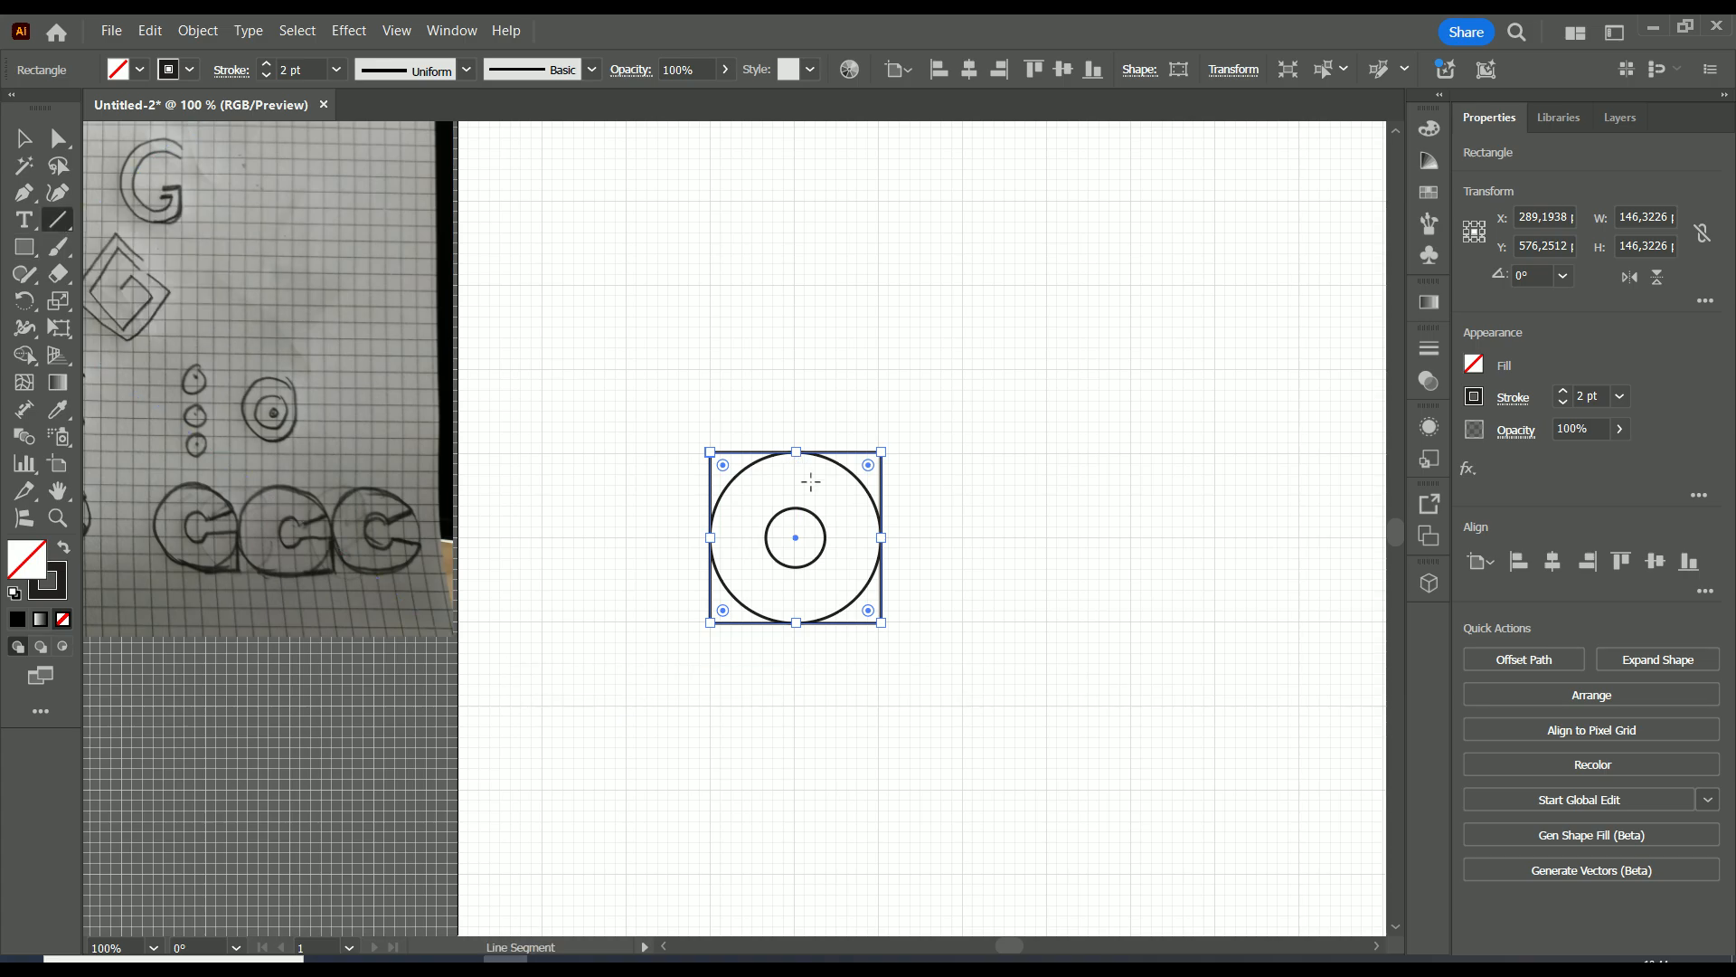
{"action": "scroll", "coordinate": [794, 534], "scroll_direction": "up", "scroll_amount": 2}
{"action": "scroll", "coordinate": [651, 507], "scroll_direction": "down", "scroll_amount": 1}
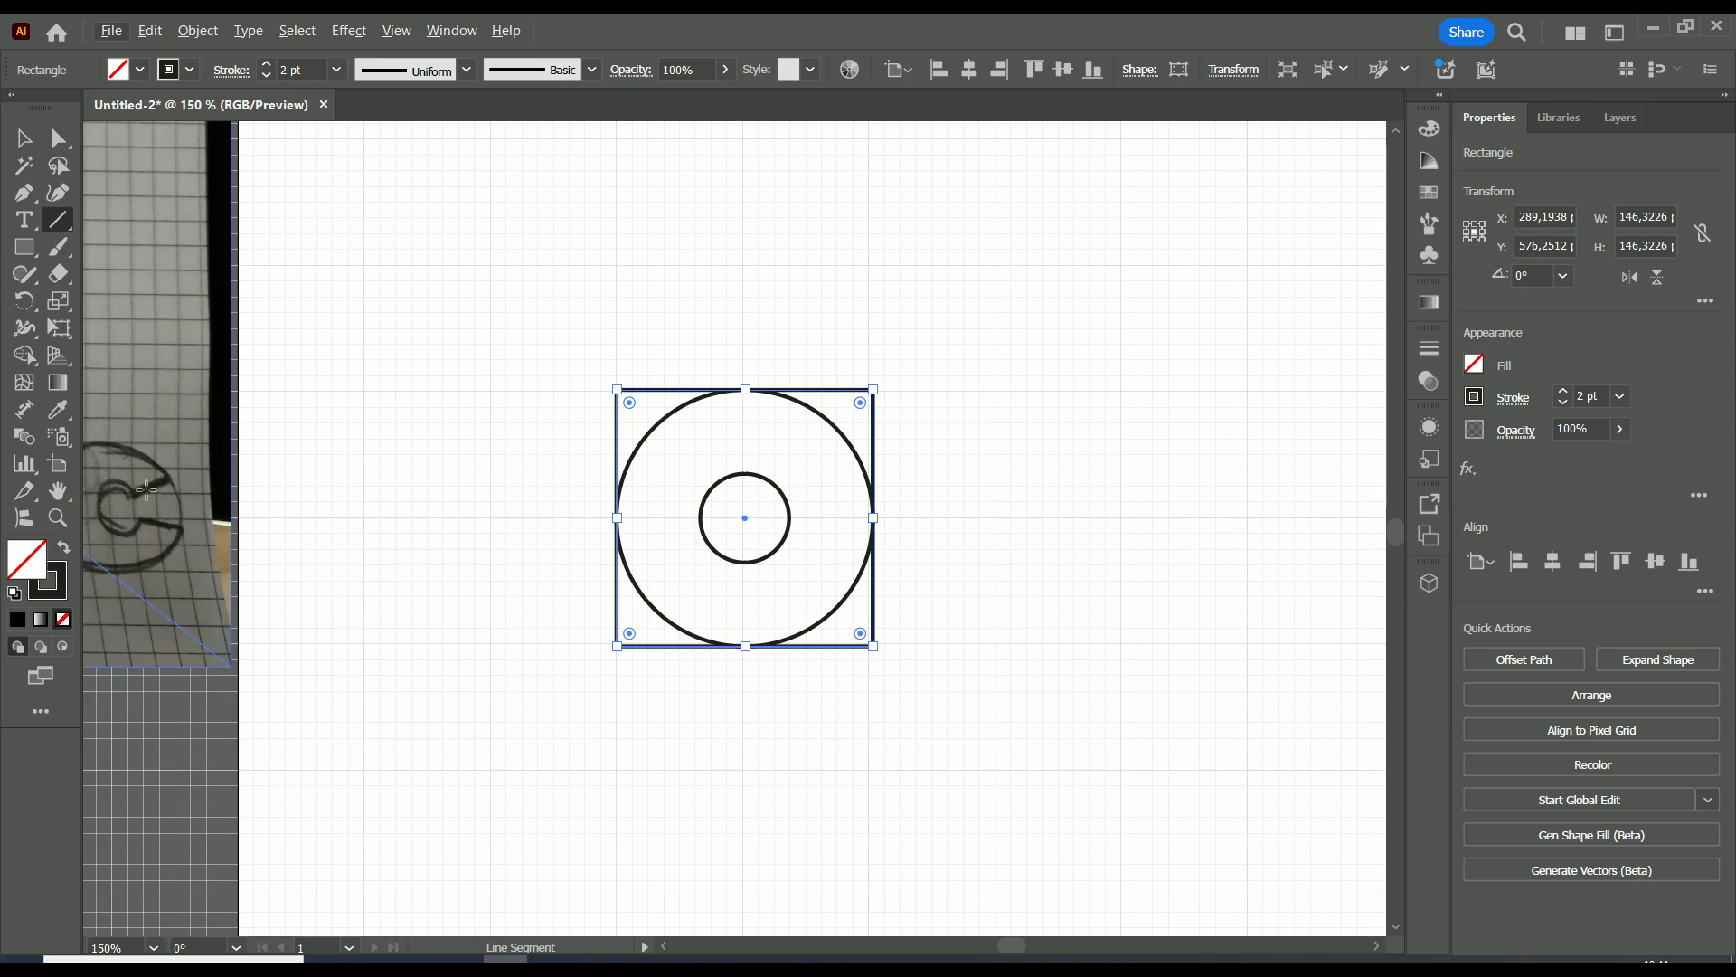
{"action": "scroll", "coordinate": [148, 488], "scroll_direction": "down", "scroll_amount": 1}
{"action": "scroll", "coordinate": [180, 480], "scroll_direction": "left", "scroll_amount": 3}
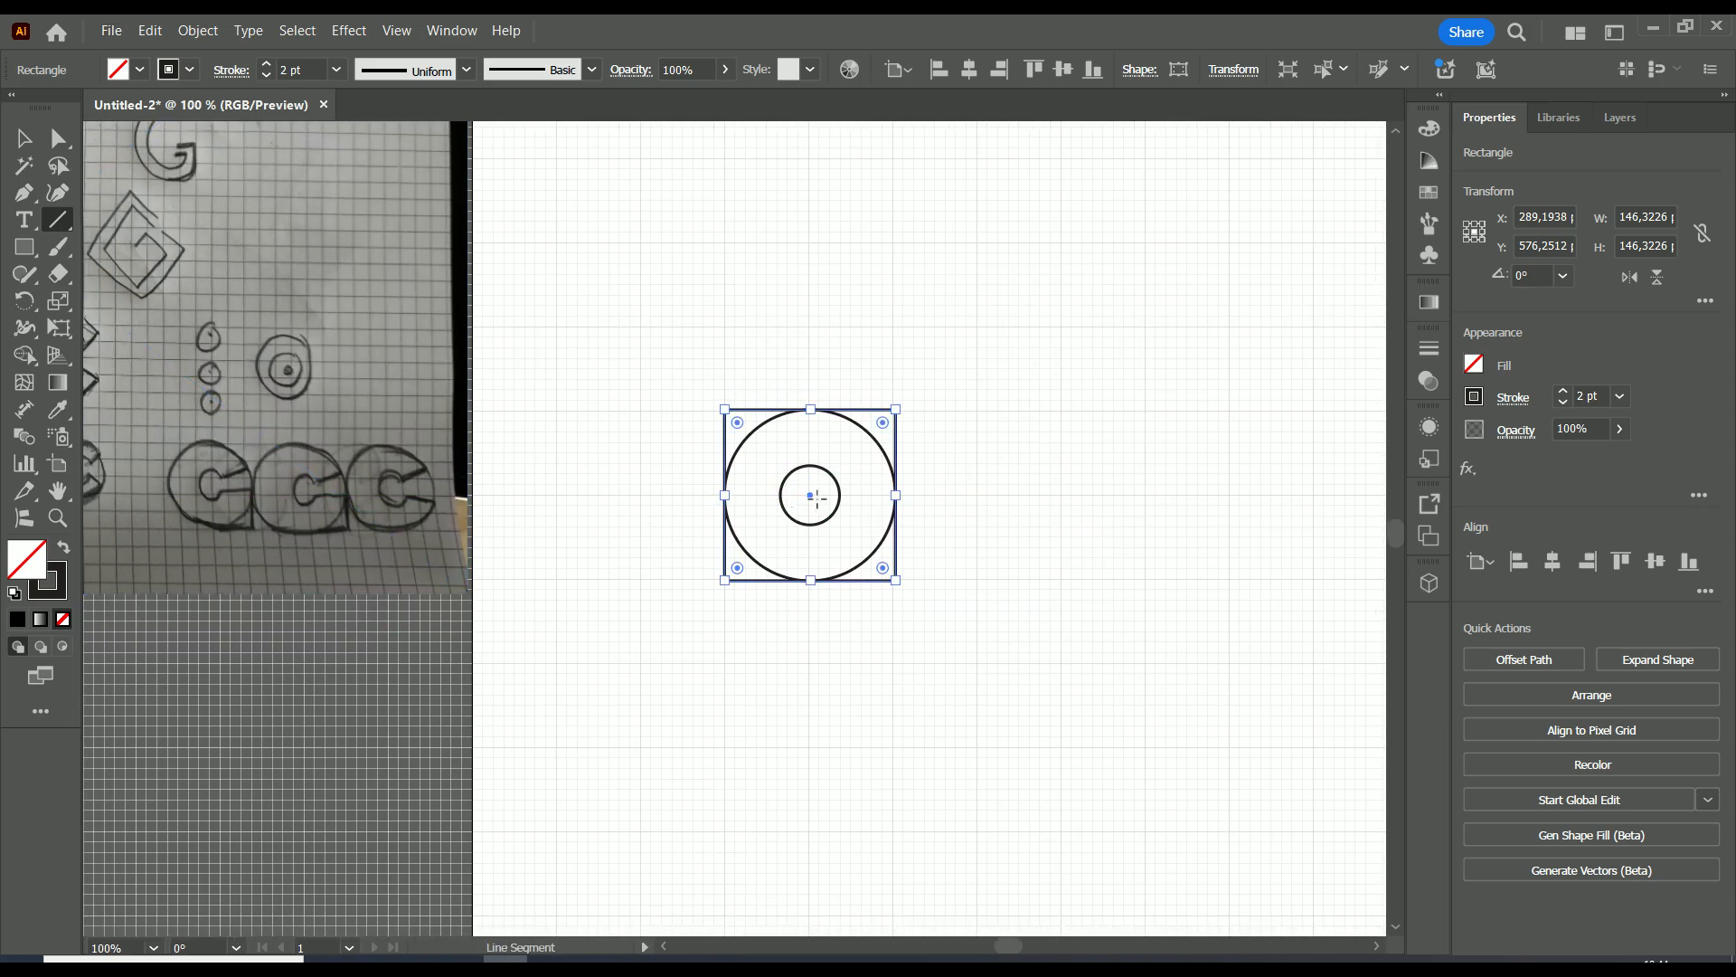
{"action": "scroll", "coordinate": [814, 499], "scroll_direction": "up", "scroll_amount": 1}
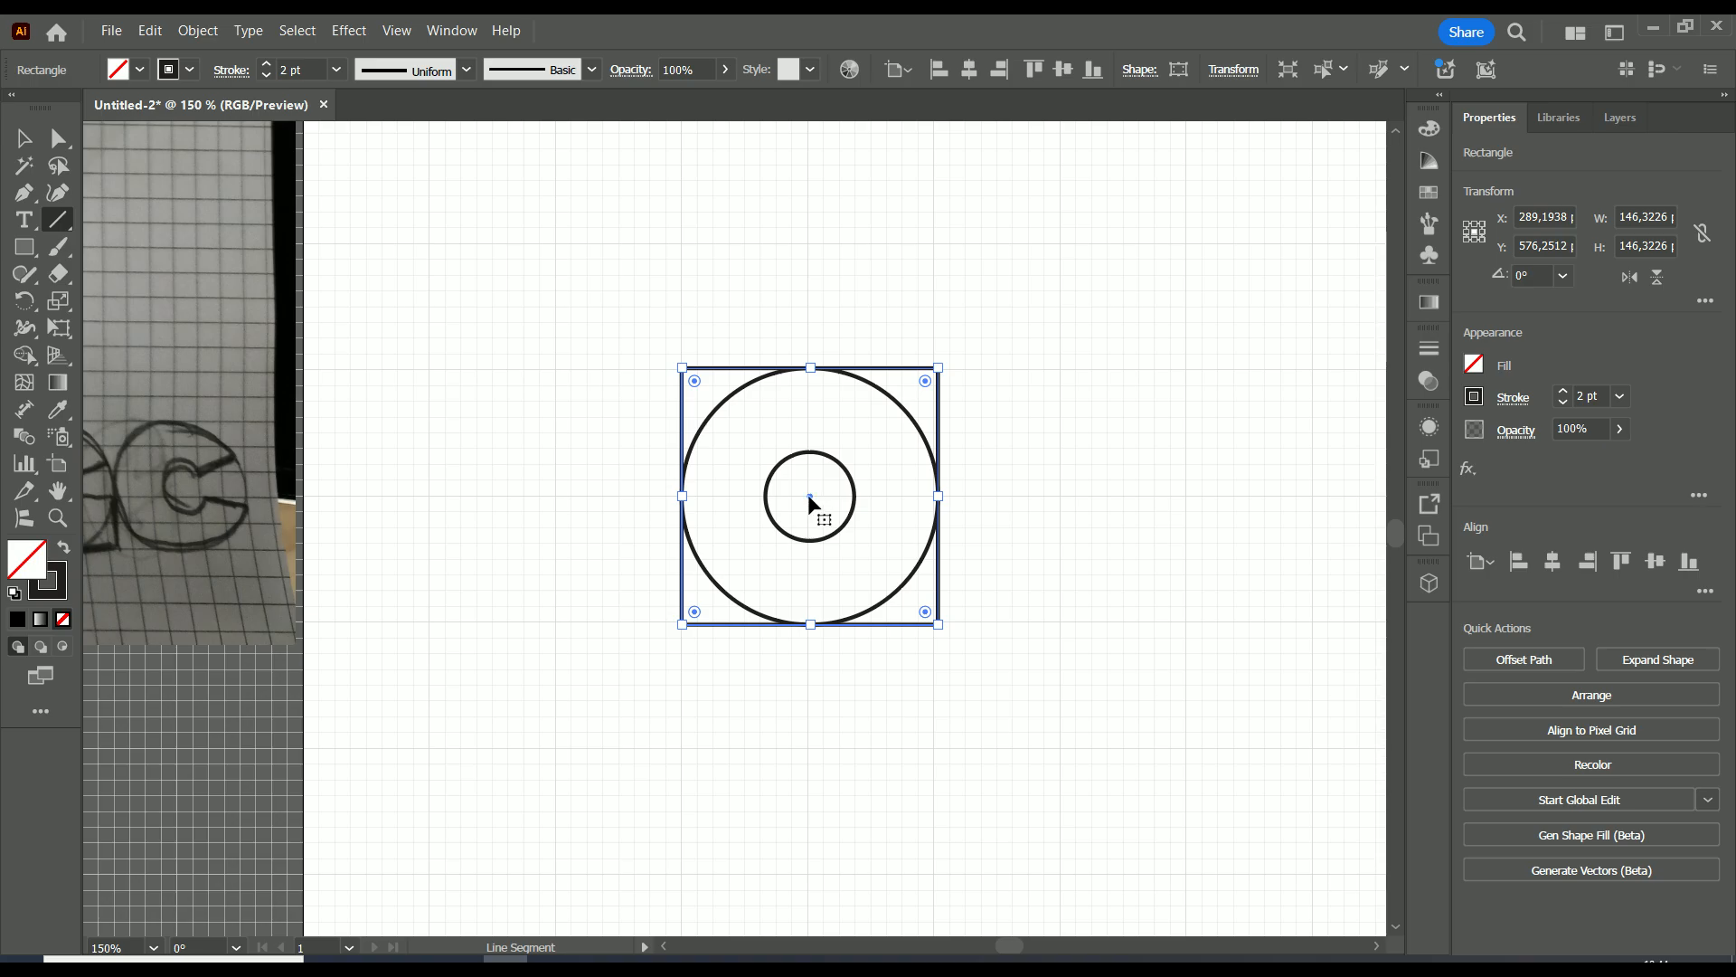
{"action": "mouse_move", "coordinate": [809, 502]}
{"action": "left_mouse_down"}
{"action": "mouse_move", "coordinate": [833, 496]}
{"action": "mouse_move", "coordinate": [806, 494]}
{"action": "left_mouse_up"}
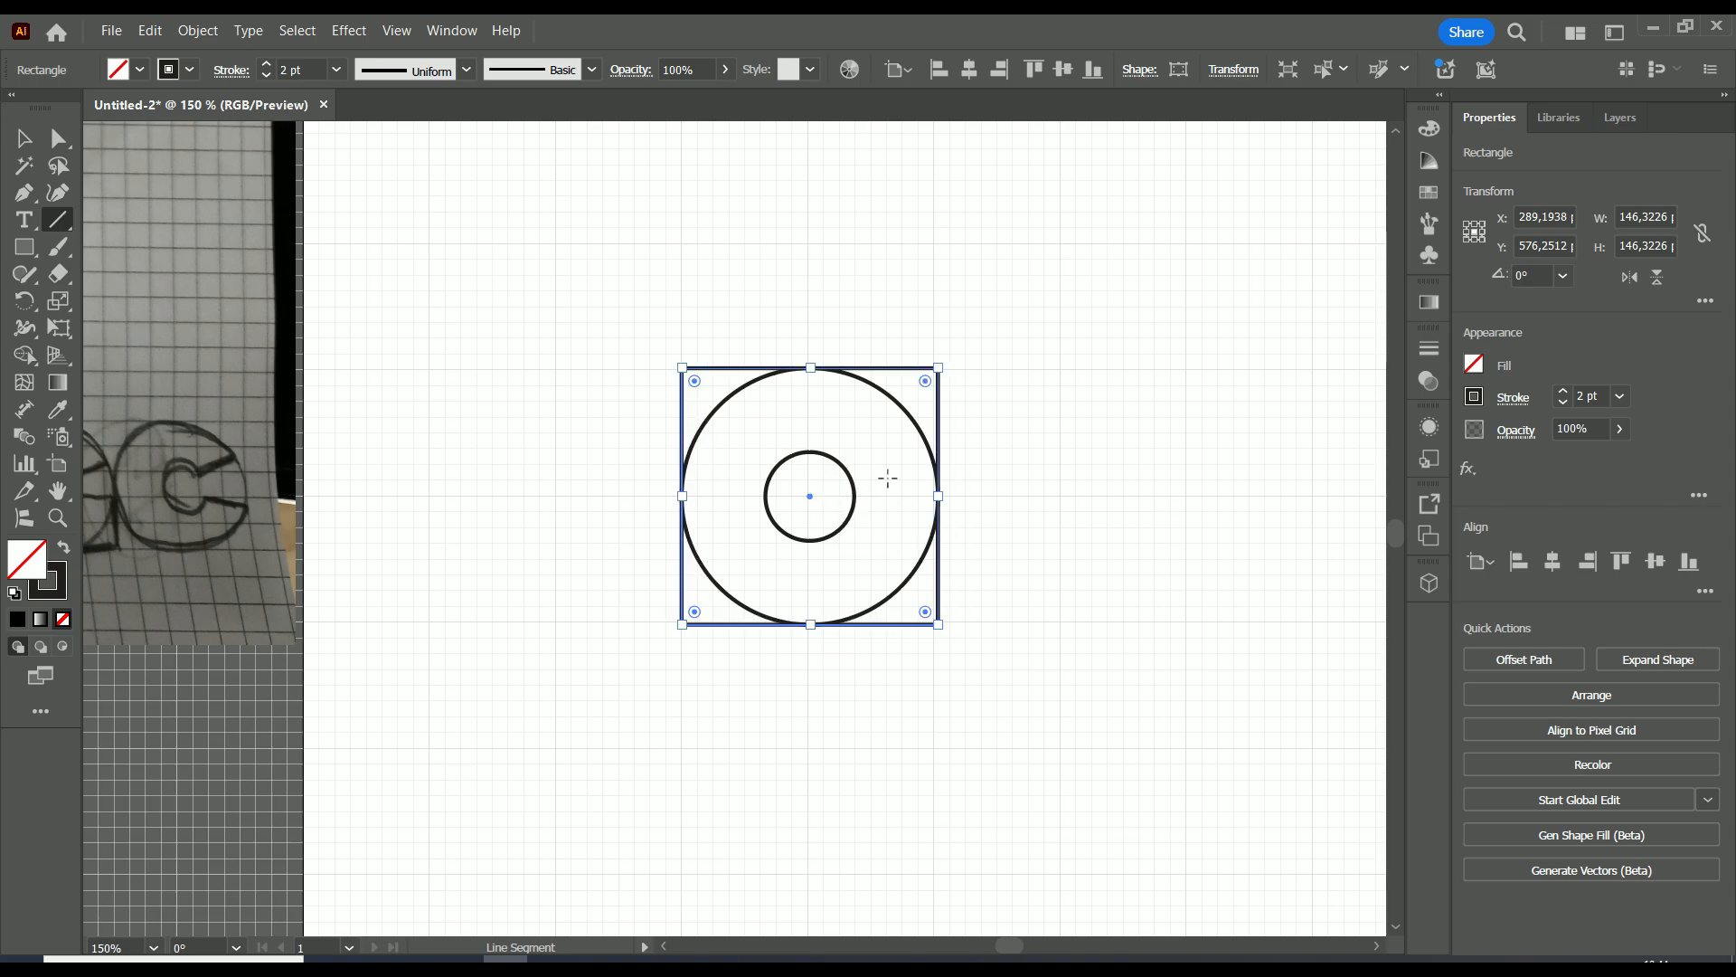
{"action": "left_click", "coordinate": [1015, 413]}
{"action": "left_click", "coordinate": [948, 576]}
{"action": "left_click_drag", "start_coordinate": [950, 451], "coordinate": [809, 495]}
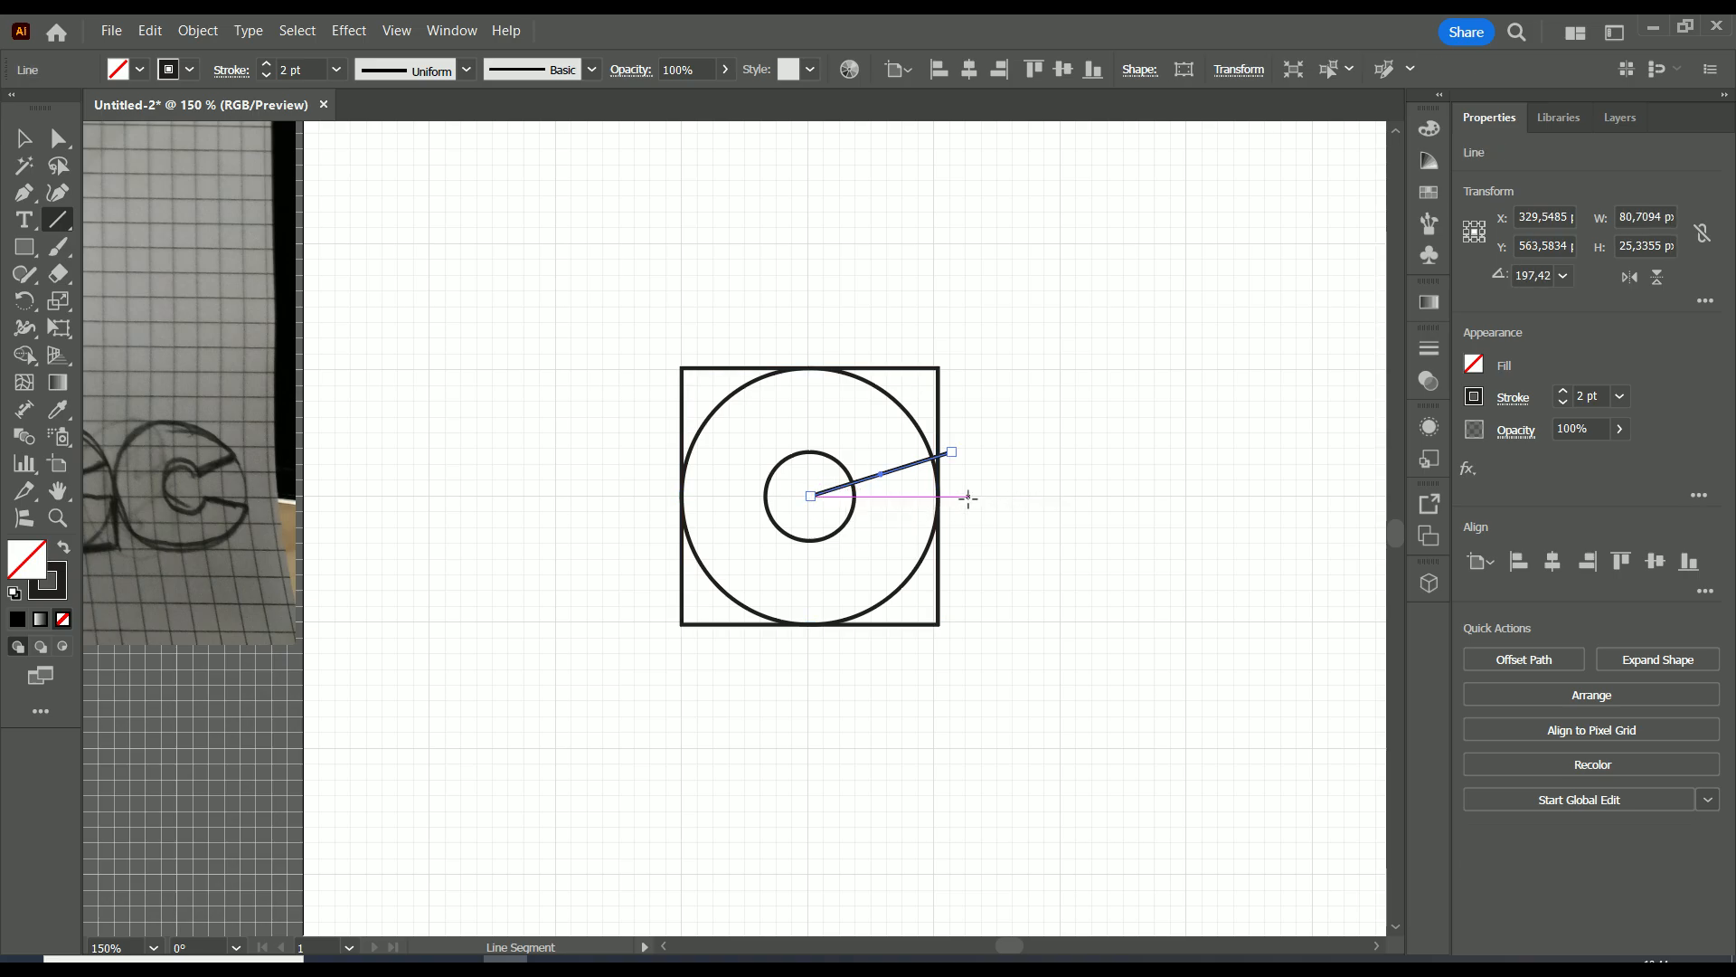
{"action": "left_click_drag", "start_coordinate": [972, 496], "coordinate": [811, 496]}
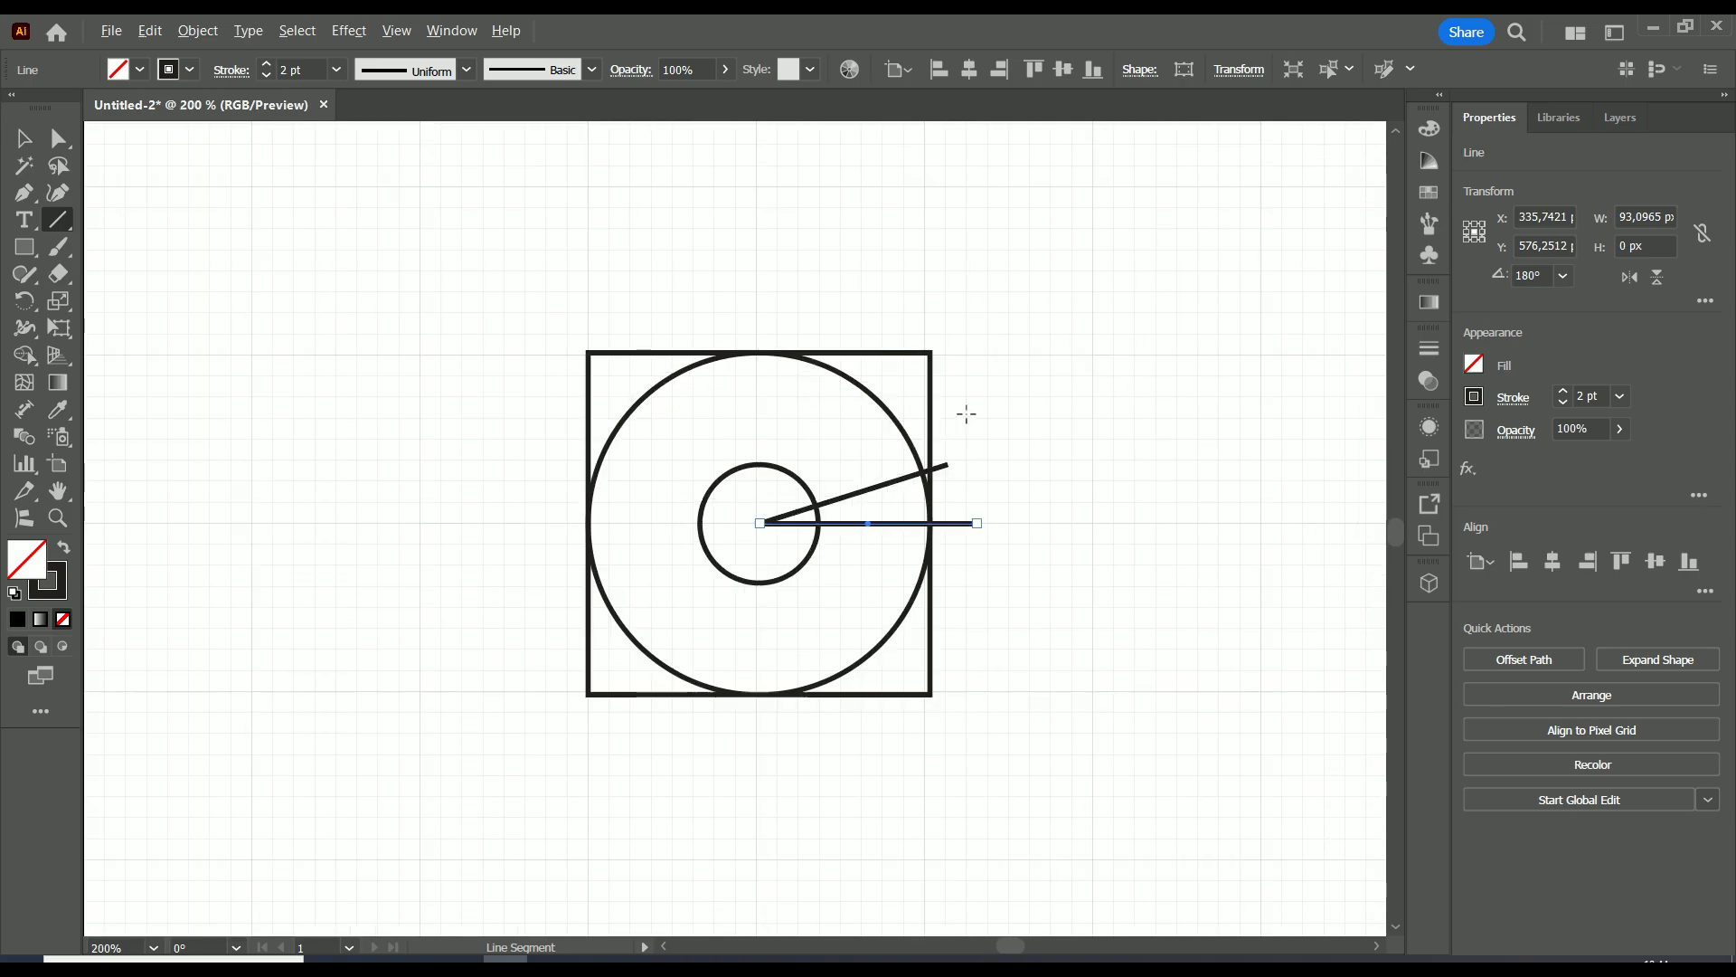
Select all the construction shapes and merge the square's lower-right corner with the ring using the Shape Builder tool.
{"action": "scroll", "coordinate": [968, 416], "scroll_direction": "down", "scroll_amount": 1}
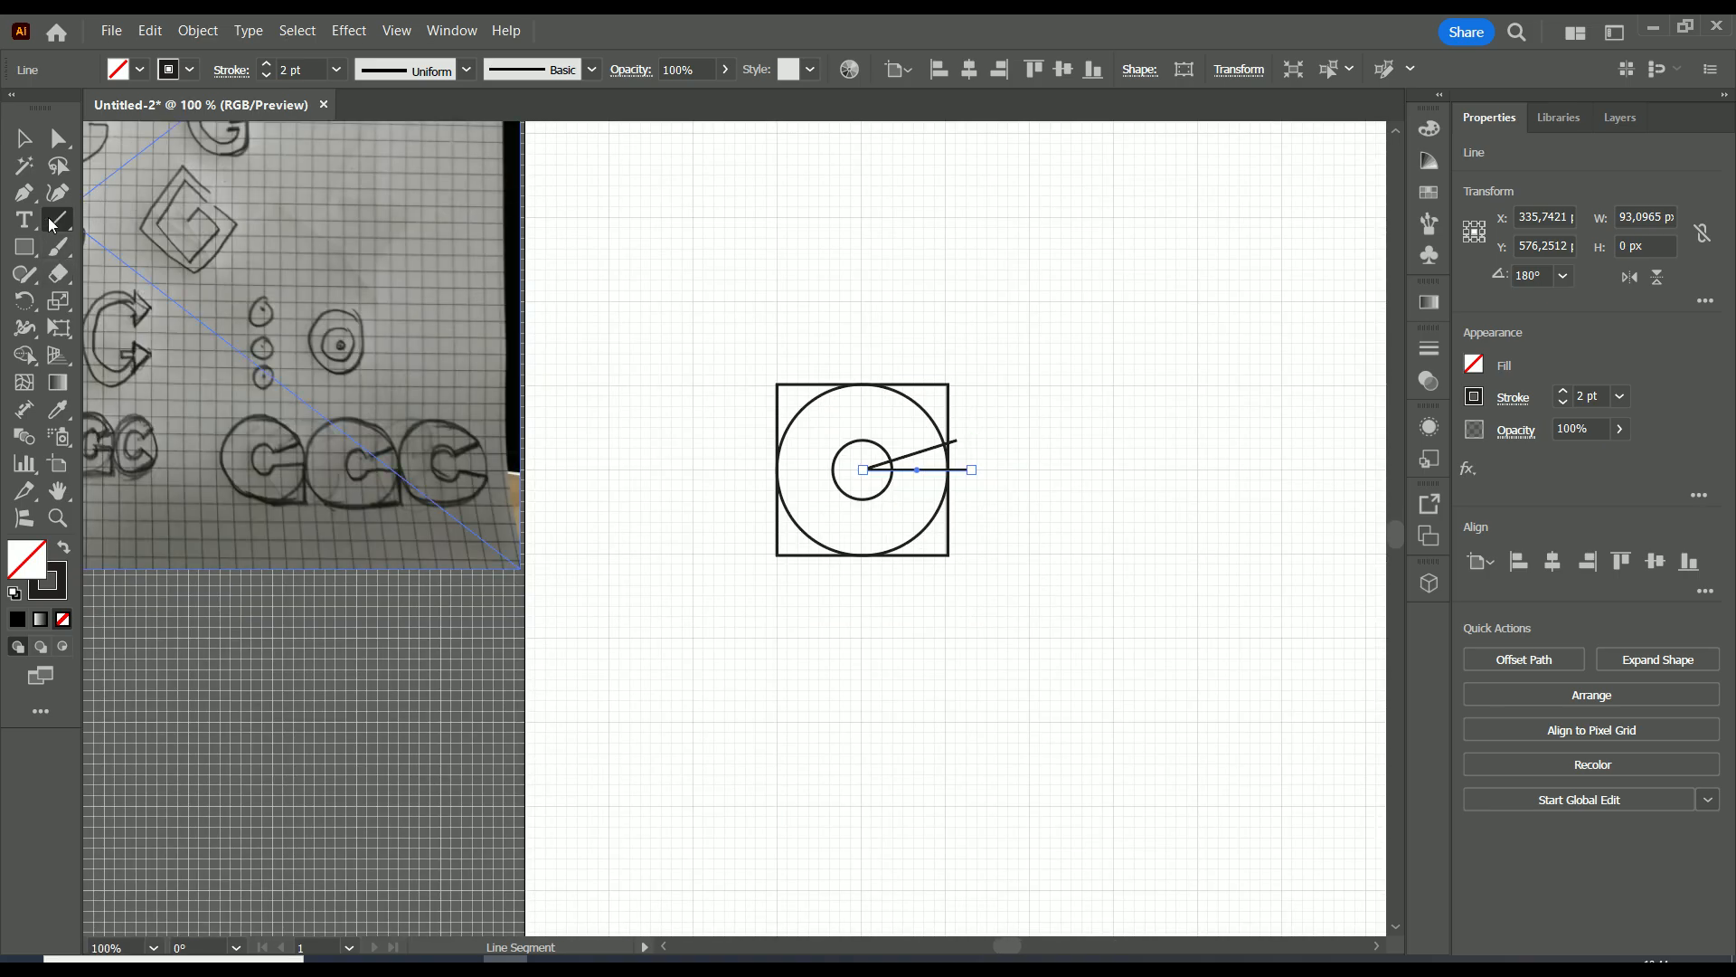
{"action": "left_click", "coordinate": [24, 138]}
{"action": "mouse_move", "coordinate": [1031, 329]}
{"action": "left_mouse_down"}
{"action": "mouse_move", "coordinate": [997, 393]}
{"action": "mouse_move", "coordinate": [703, 666]}
{"action": "left_mouse_up"}
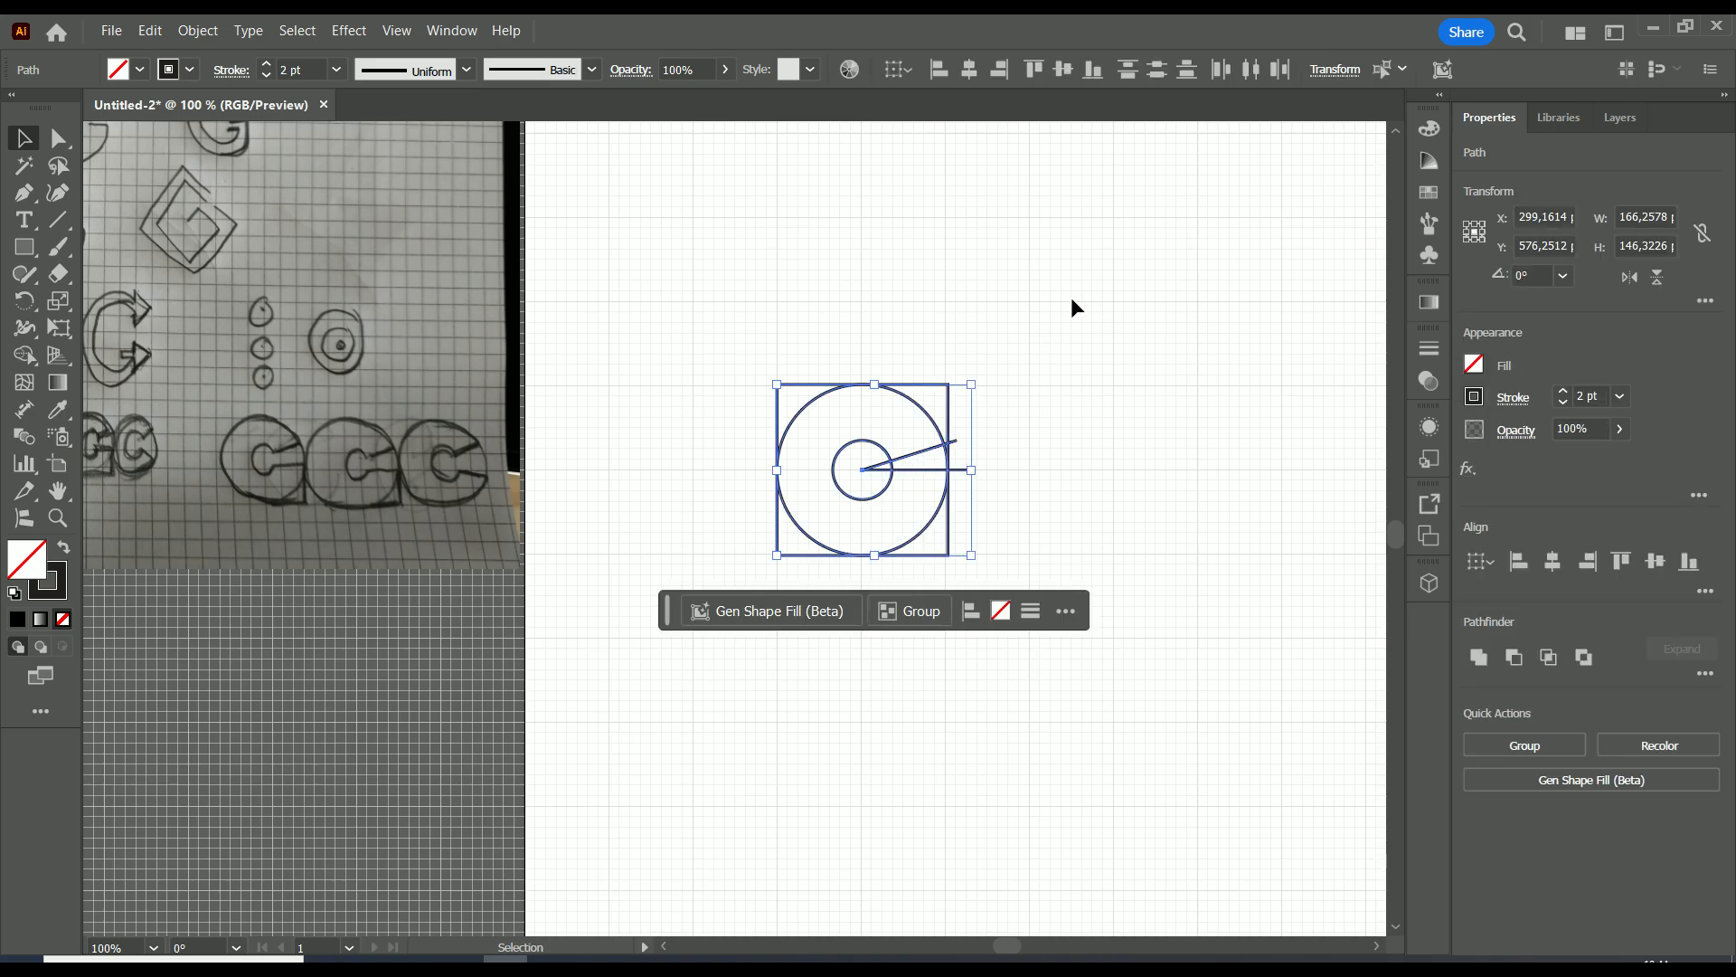
{"action": "mouse_move", "coordinate": [1071, 296]}
{"action": "left_mouse_down"}
{"action": "mouse_move", "coordinate": [760, 581]}
{"action": "mouse_move", "coordinate": [675, 624]}
{"action": "left_mouse_up"}
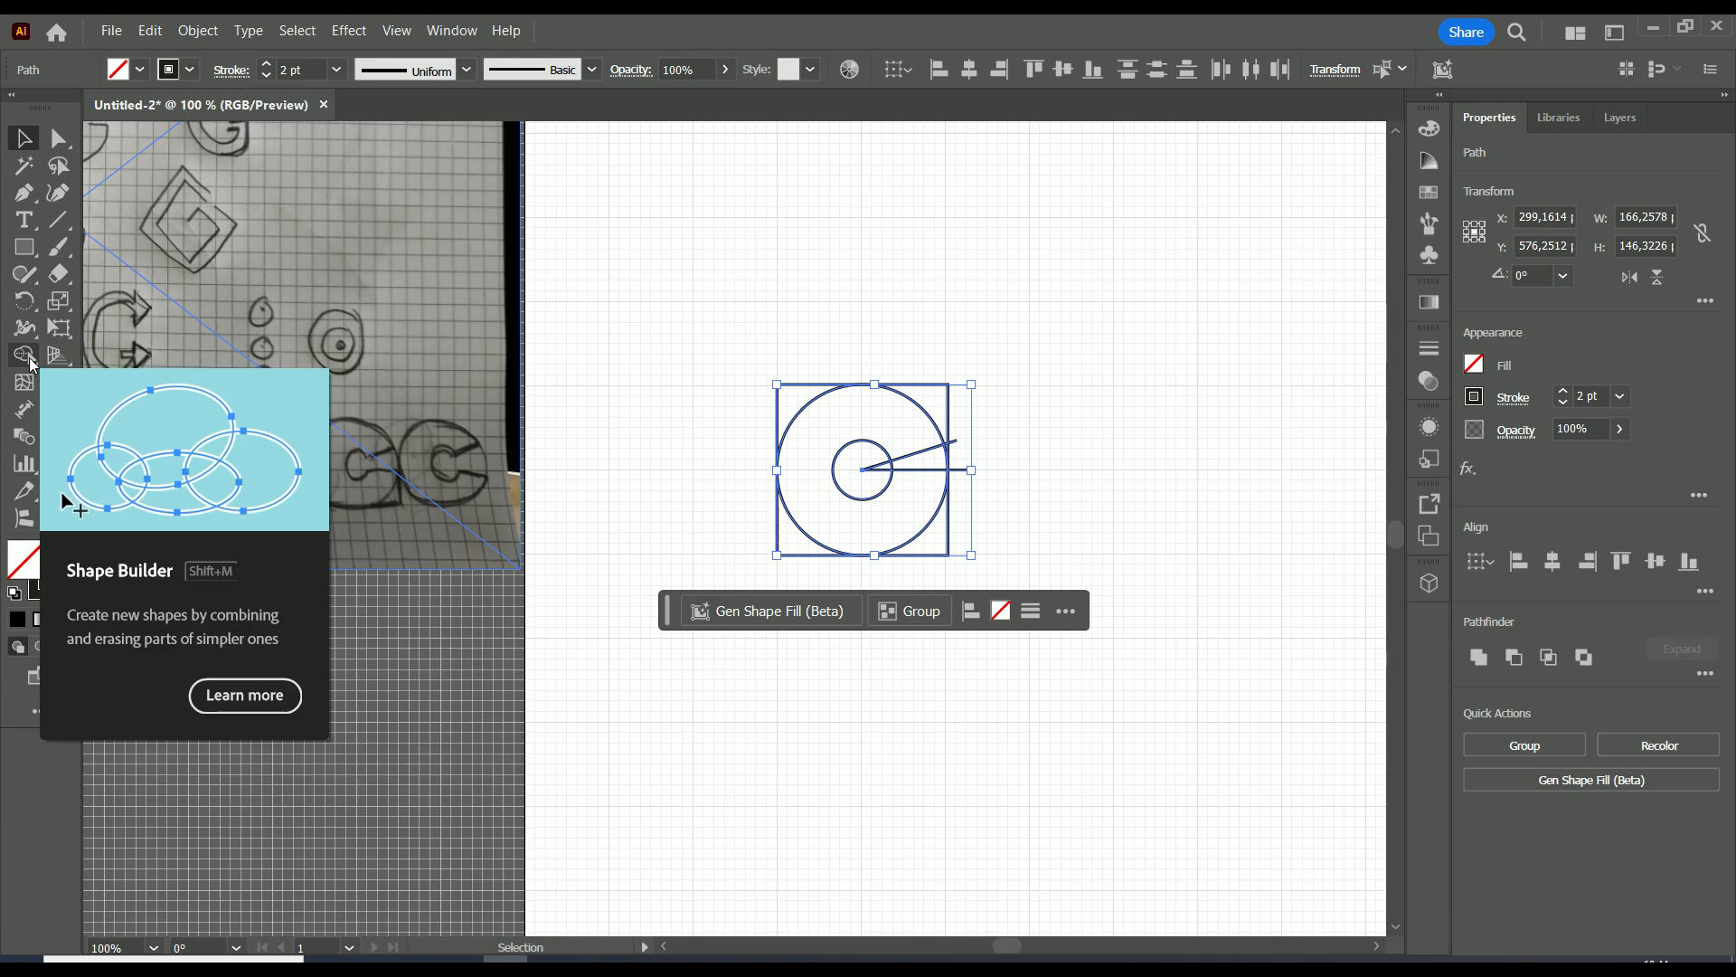
{"action": "key", "text": "shift+m"}
{"action": "scroll", "coordinate": [984, 481], "scroll_direction": "up", "scroll_amount": 2}
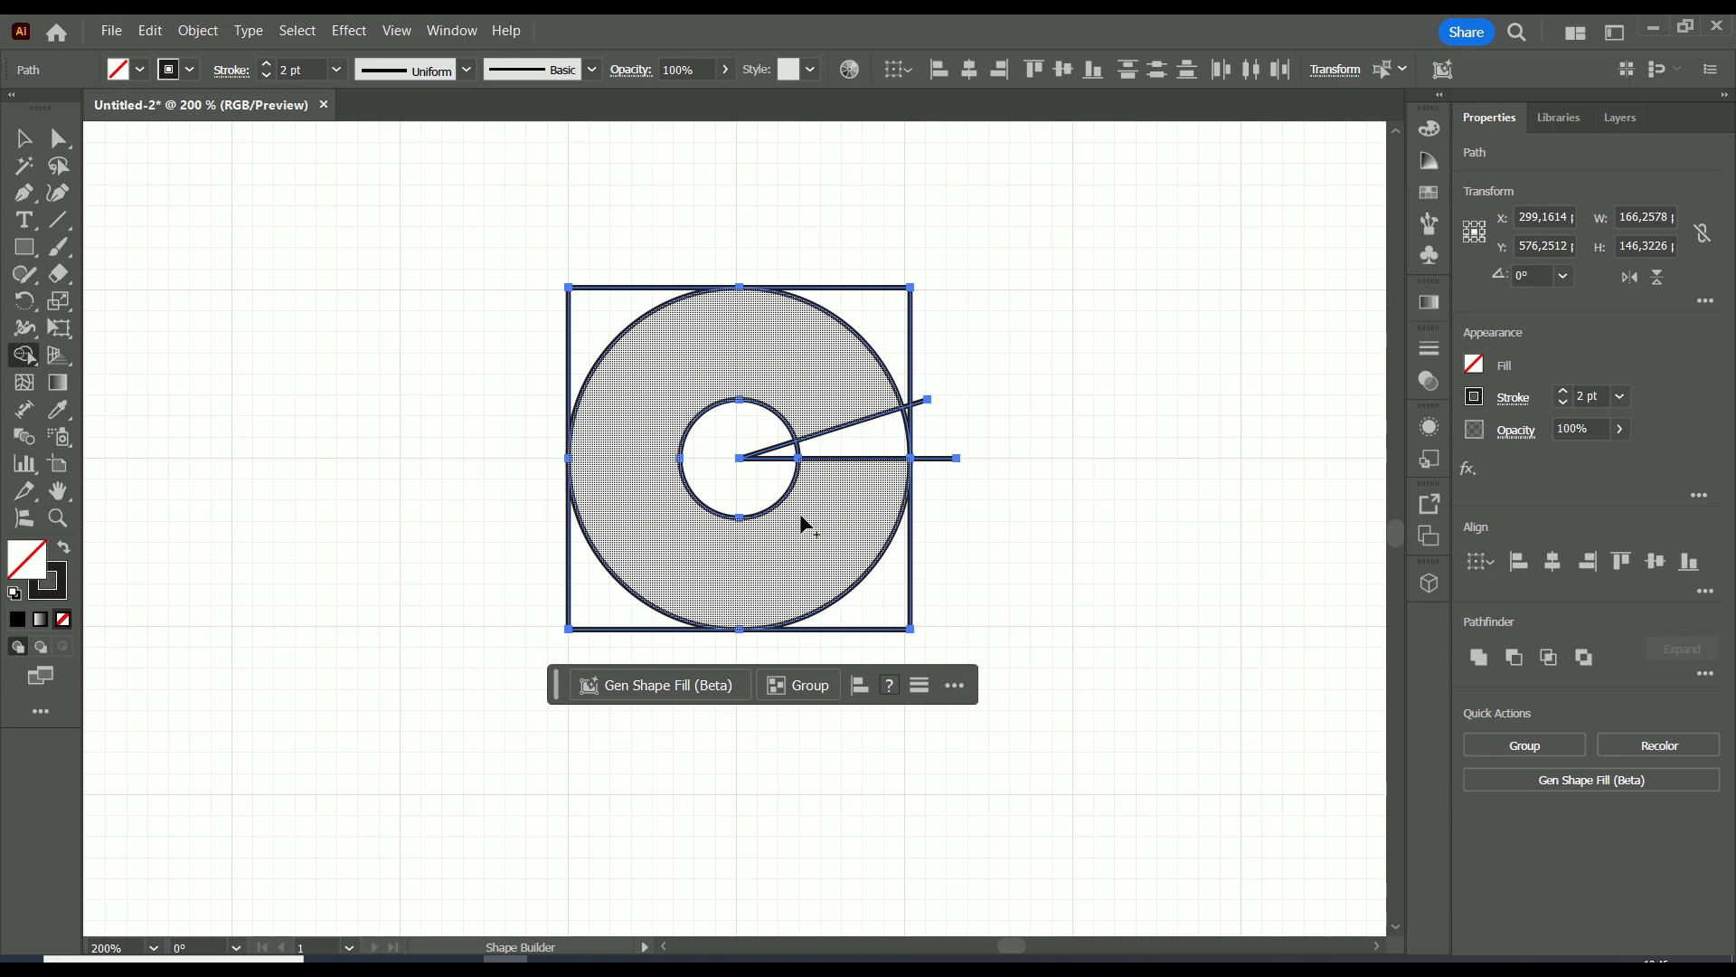
{"action": "left_click_drag", "start_coordinate": [870, 600], "coordinate": [817, 558]}
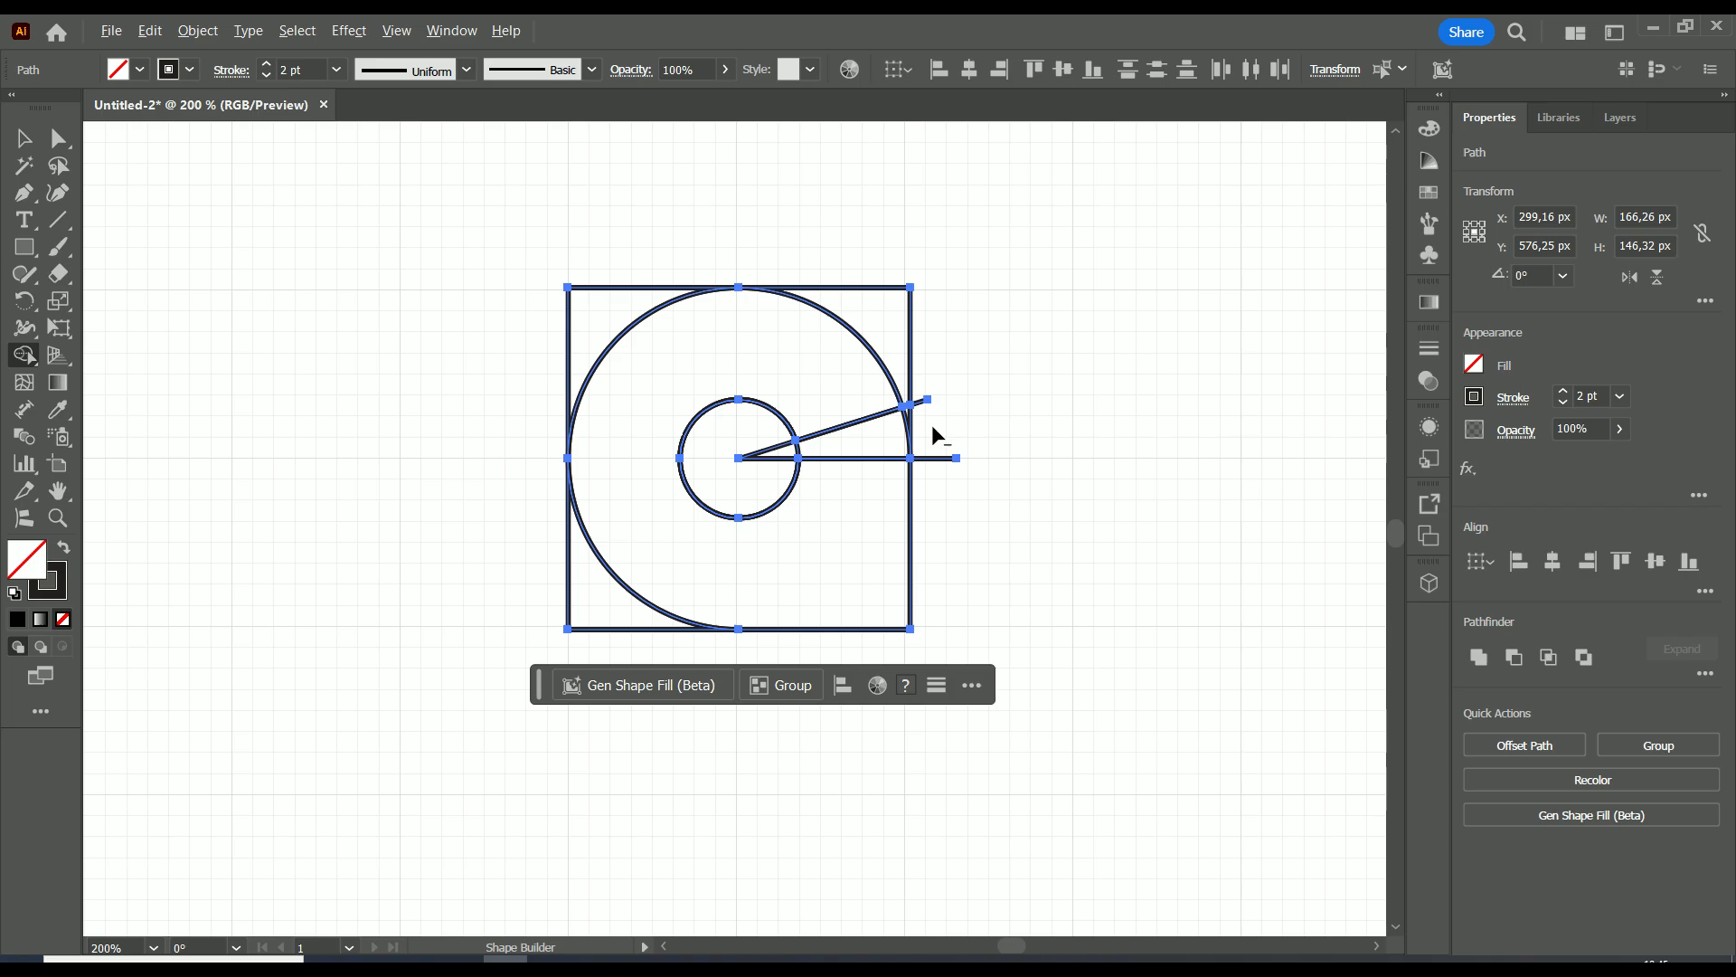
Erase the wedge between the lines, the other square corners, the inner circle area and the protruding line ends with Shape Builder.
{"action": "mouse_move", "coordinate": [929, 420]}
{"action": "left_mouse_down"}
{"action": "mouse_move", "coordinate": [884, 442]}
{"action": "mouse_move", "coordinate": [893, 429]}
{"action": "left_mouse_up"}
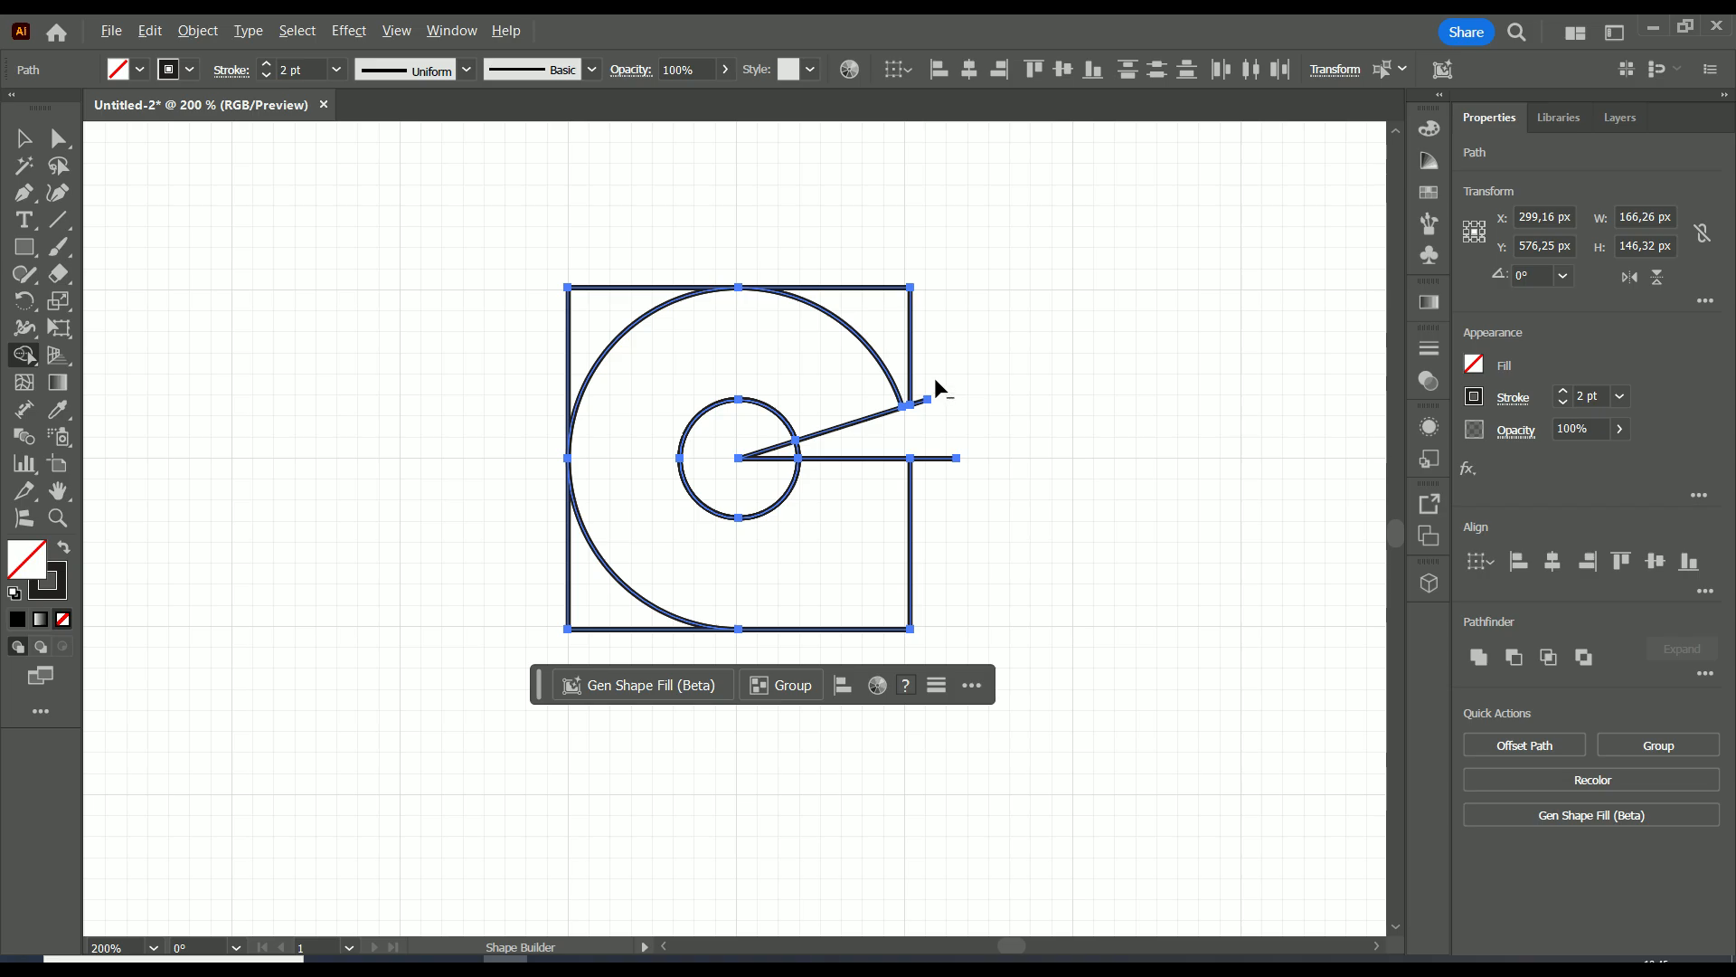
{"action": "left_click", "coordinate": [886, 307], "text": "alt"}
{"action": "mouse_move", "coordinate": [696, 252]}
{"action": "left_mouse_down"}
{"action": "mouse_move", "coordinate": [546, 349]}
{"action": "mouse_move", "coordinate": [525, 429]}
{"action": "left_mouse_up"}
{"action": "left_click_drag", "start_coordinate": [561, 572], "coordinate": [600, 650]}
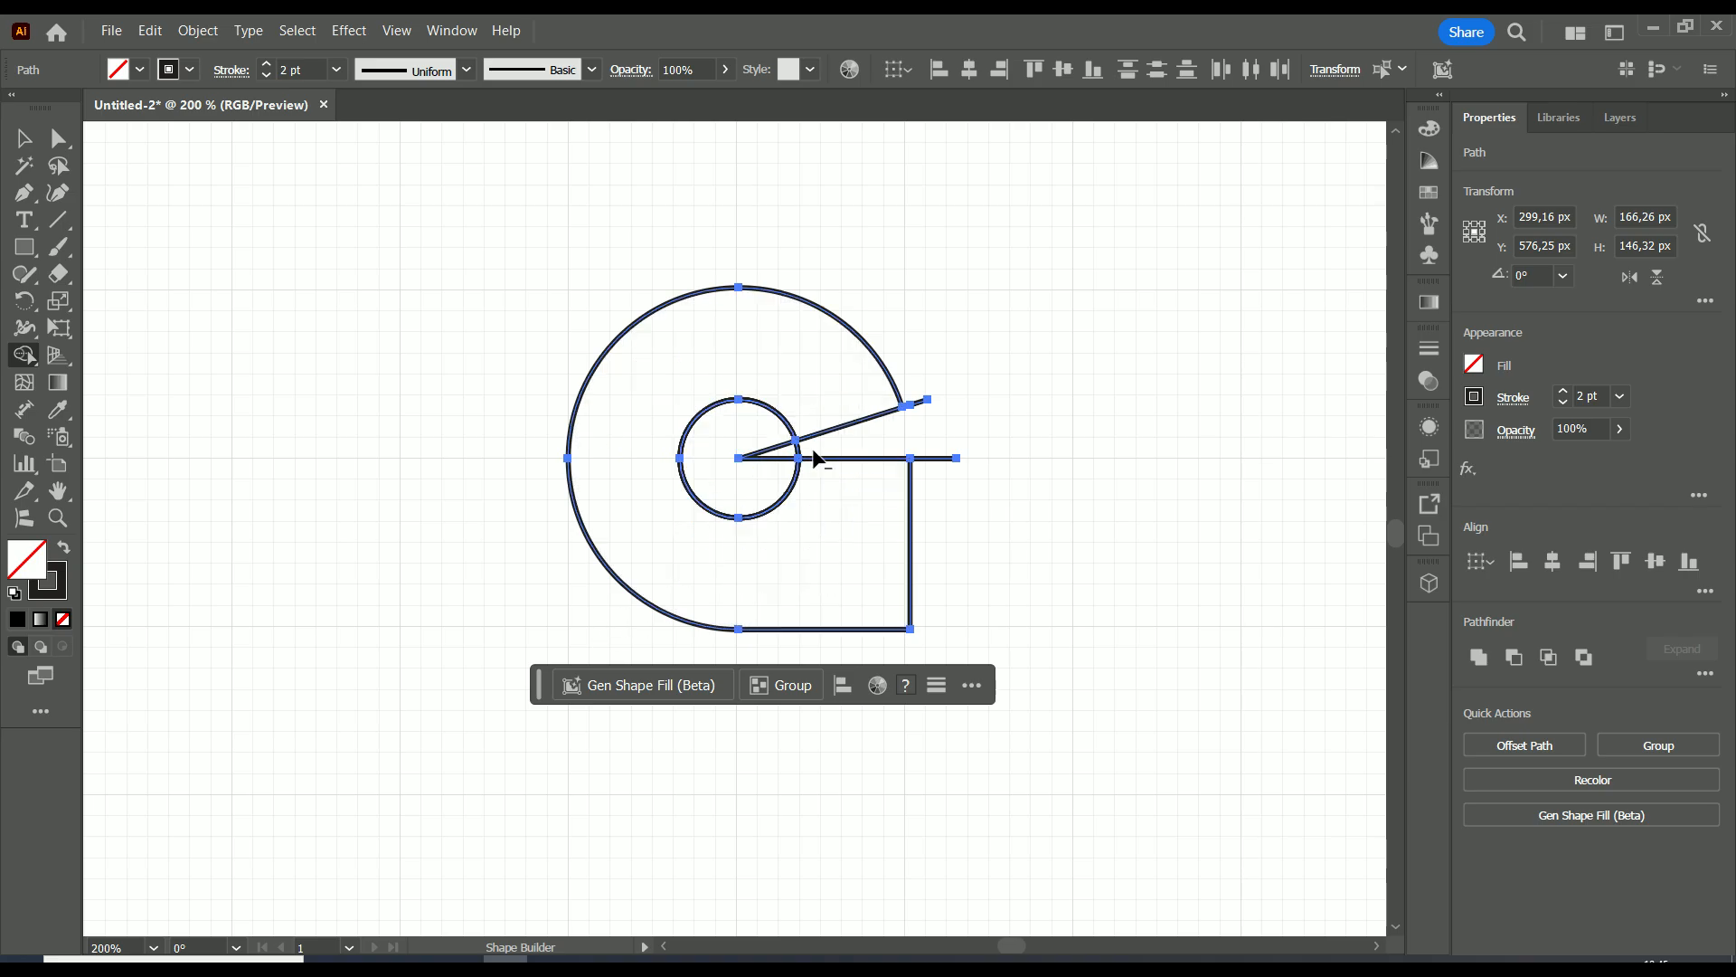
{"action": "left_click", "coordinate": [744, 474], "text": "alt"}
{"action": "left_click_drag", "start_coordinate": [924, 411], "coordinate": [913, 381]}
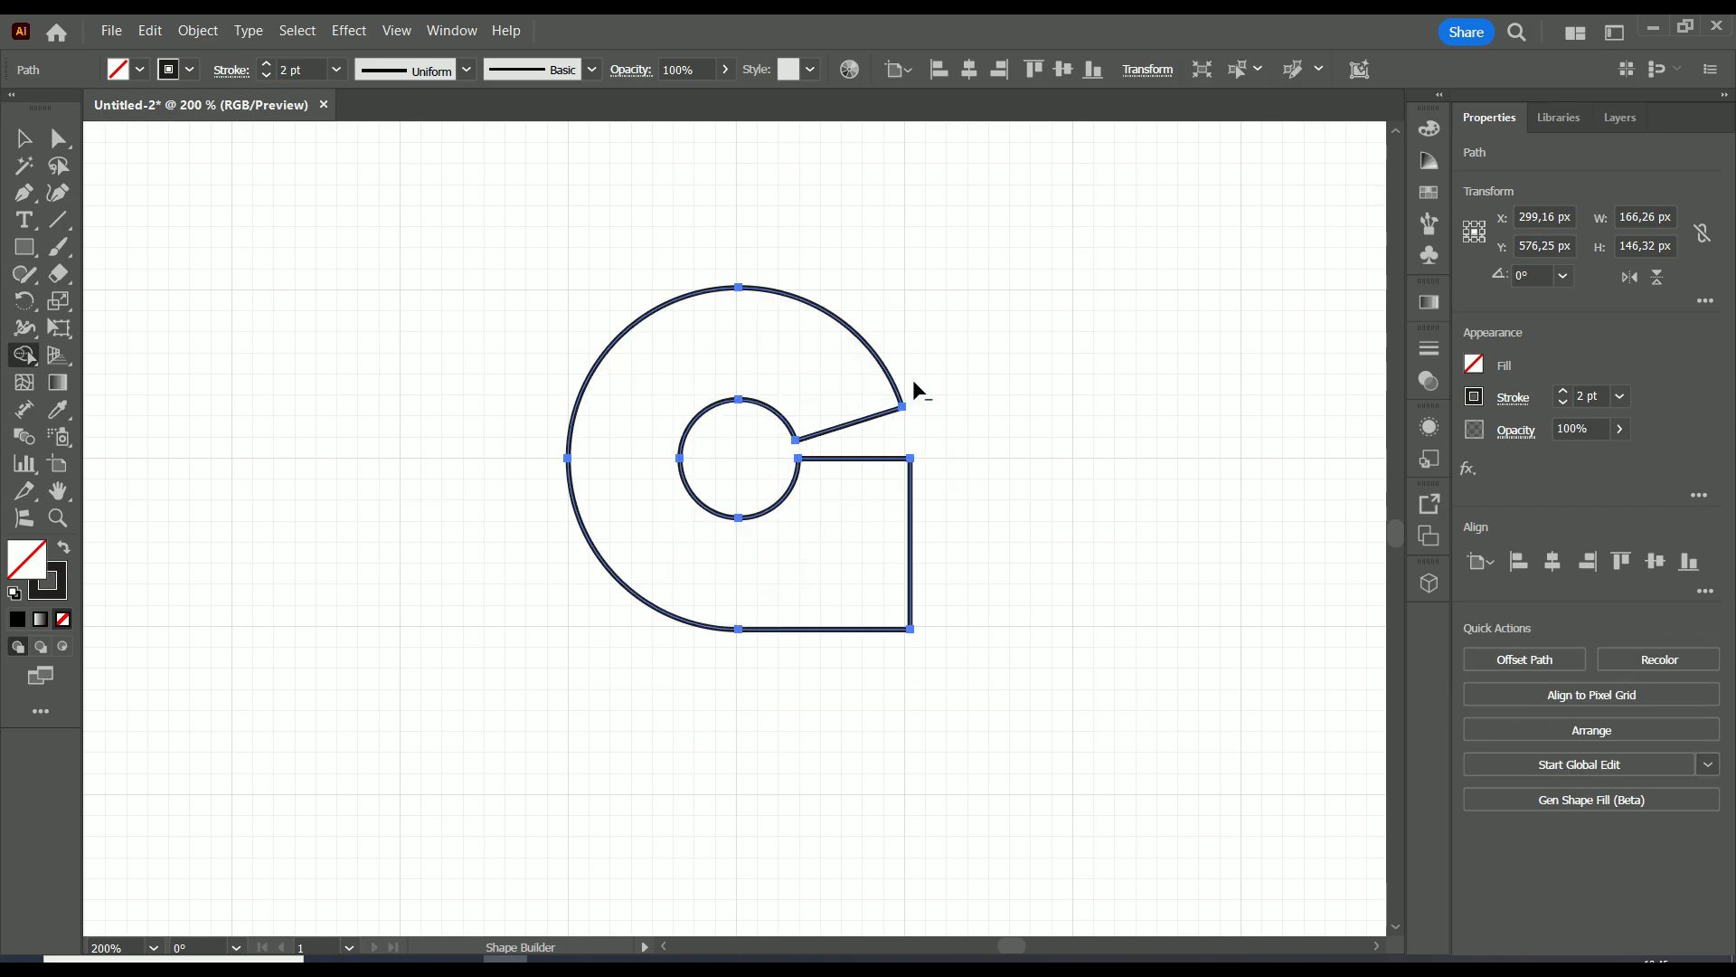
Place a copy of the finished letter flush against the right side of the original, on the same baseline.
{"action": "scroll", "coordinate": [999, 473], "scroll_direction": "down", "scroll_amount": 2}
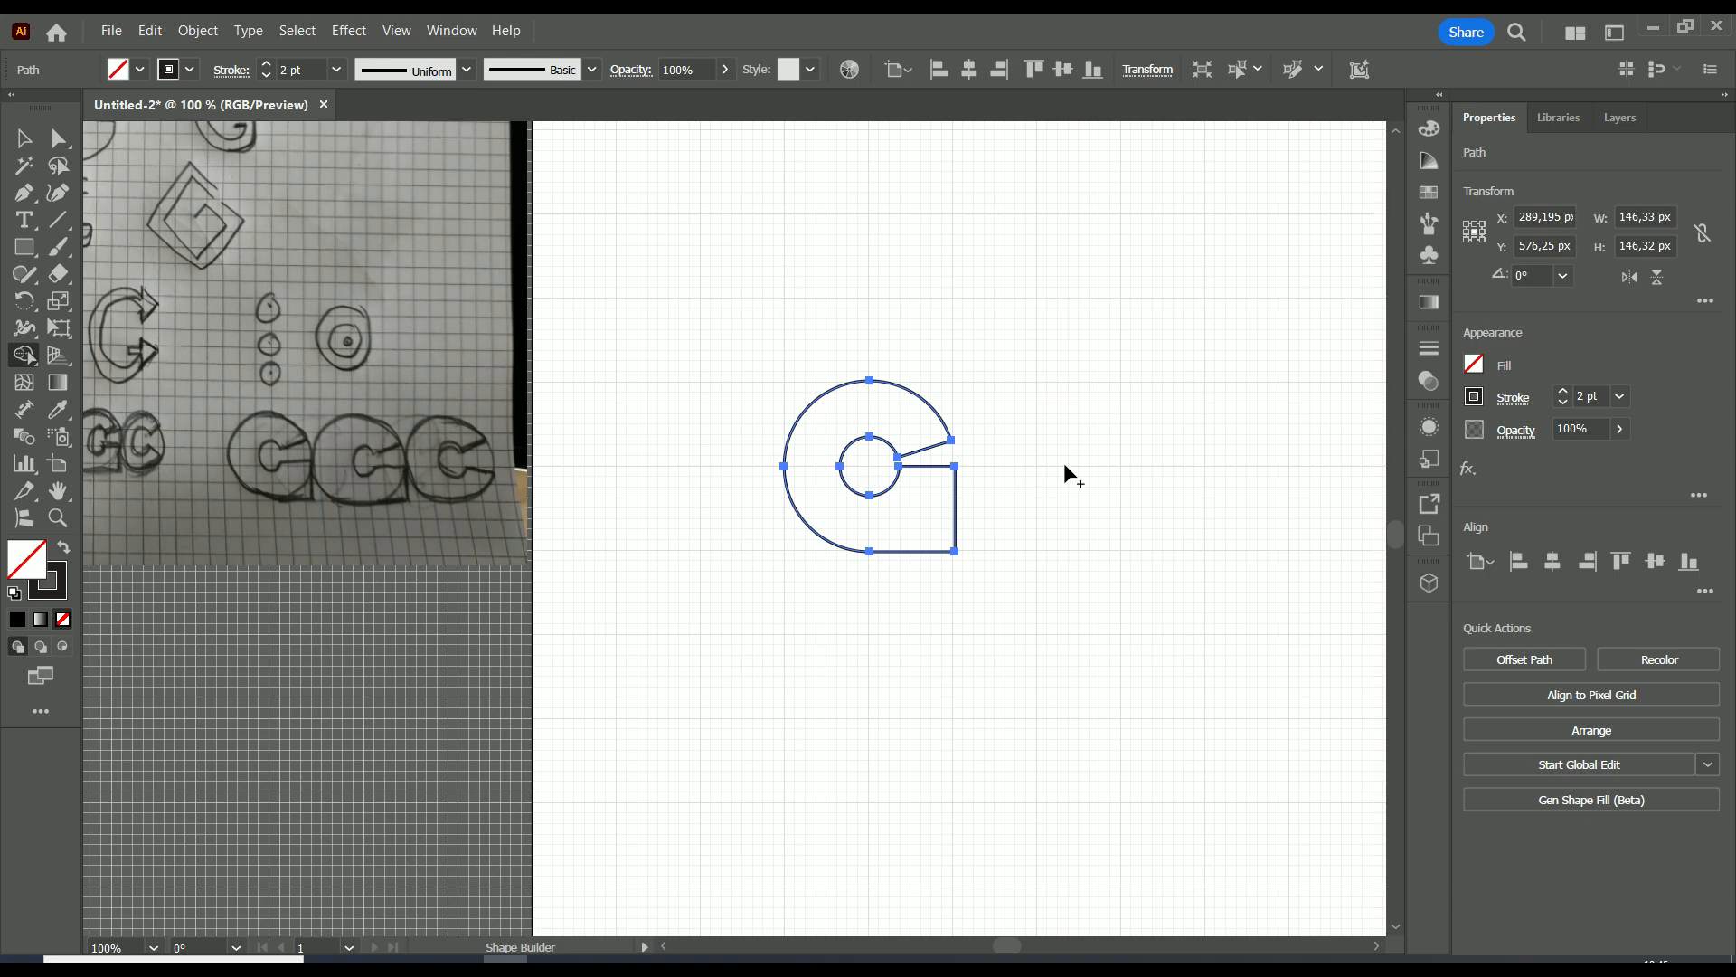
{"action": "left_click_drag", "start_coordinate": [1079, 465], "coordinate": [948, 478]}
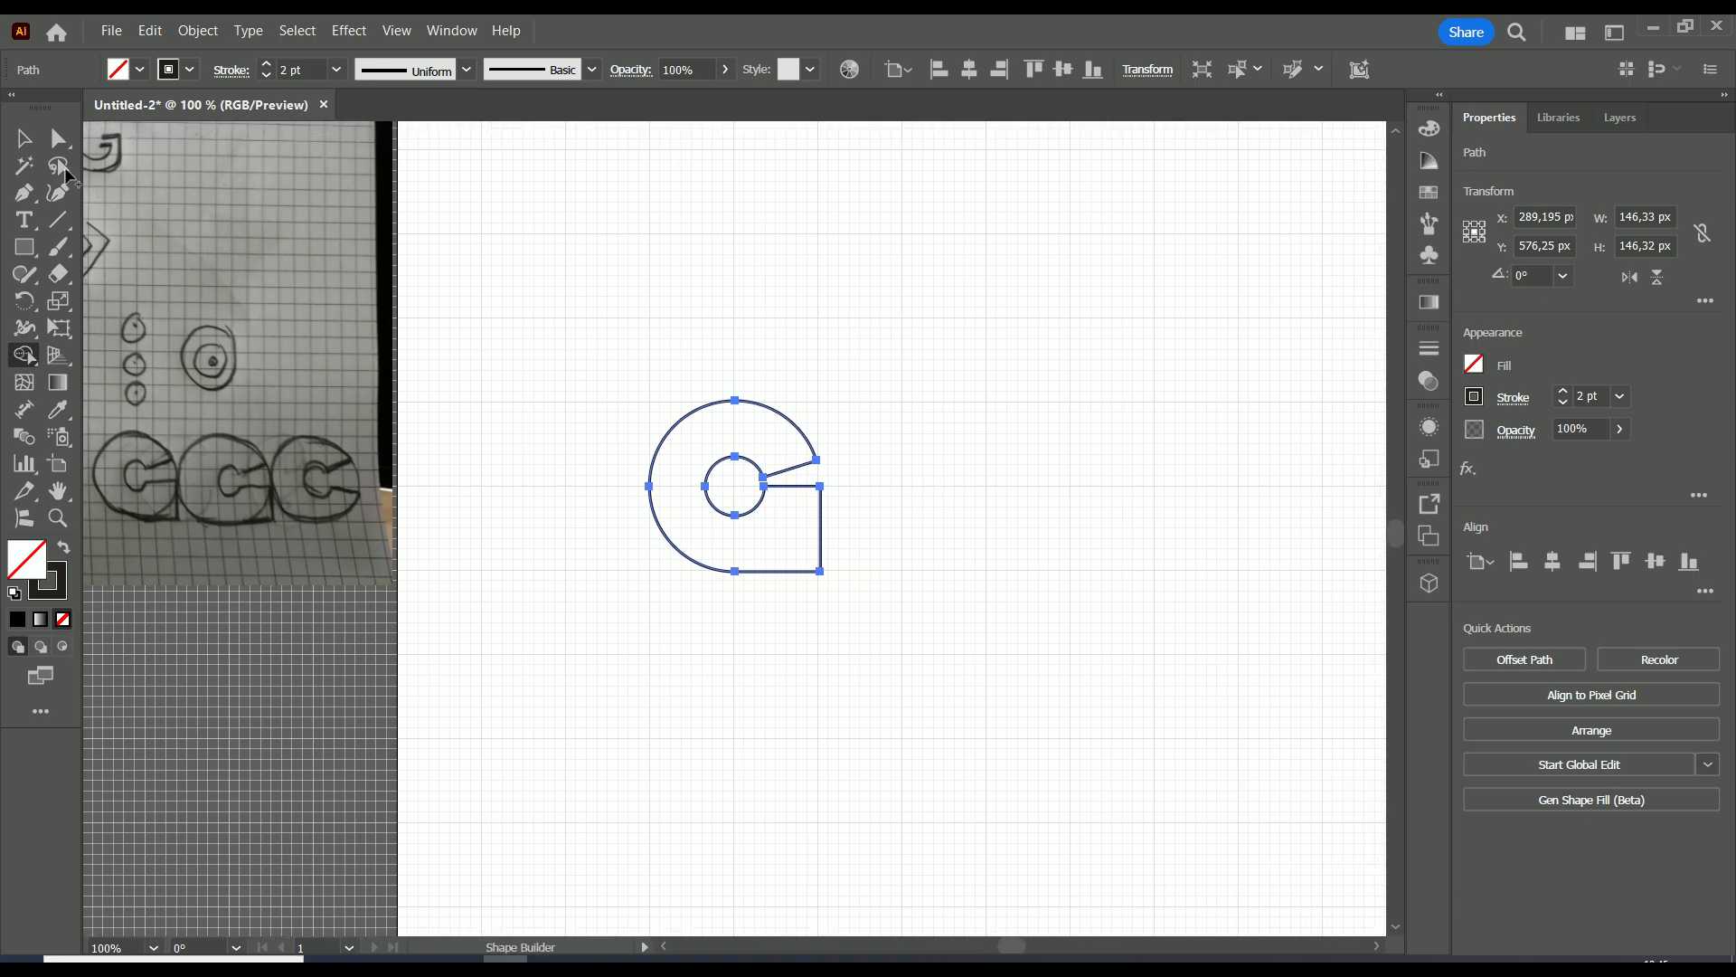
{"action": "key", "text": "v"}
{"action": "left_click", "coordinate": [989, 549]}
{"action": "scroll", "coordinate": [927, 525], "scroll_direction": "up", "scroll_amount": 1}
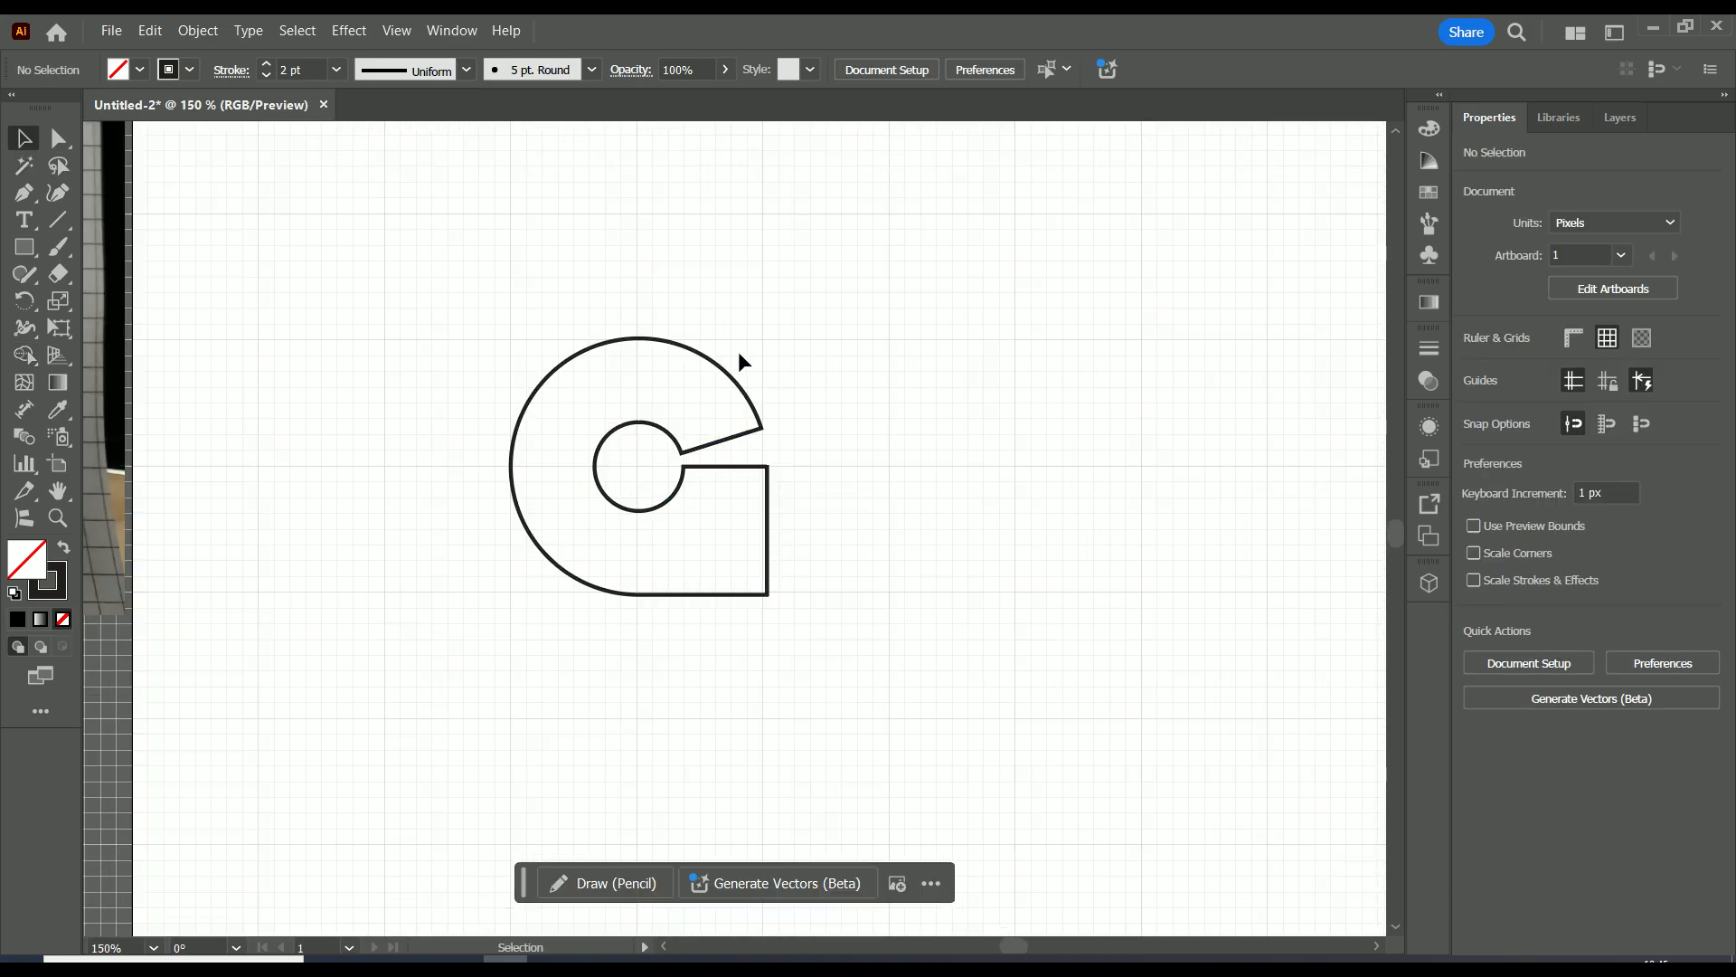
{"action": "scroll", "coordinate": [821, 590], "scroll_direction": "down", "scroll_amount": 1}
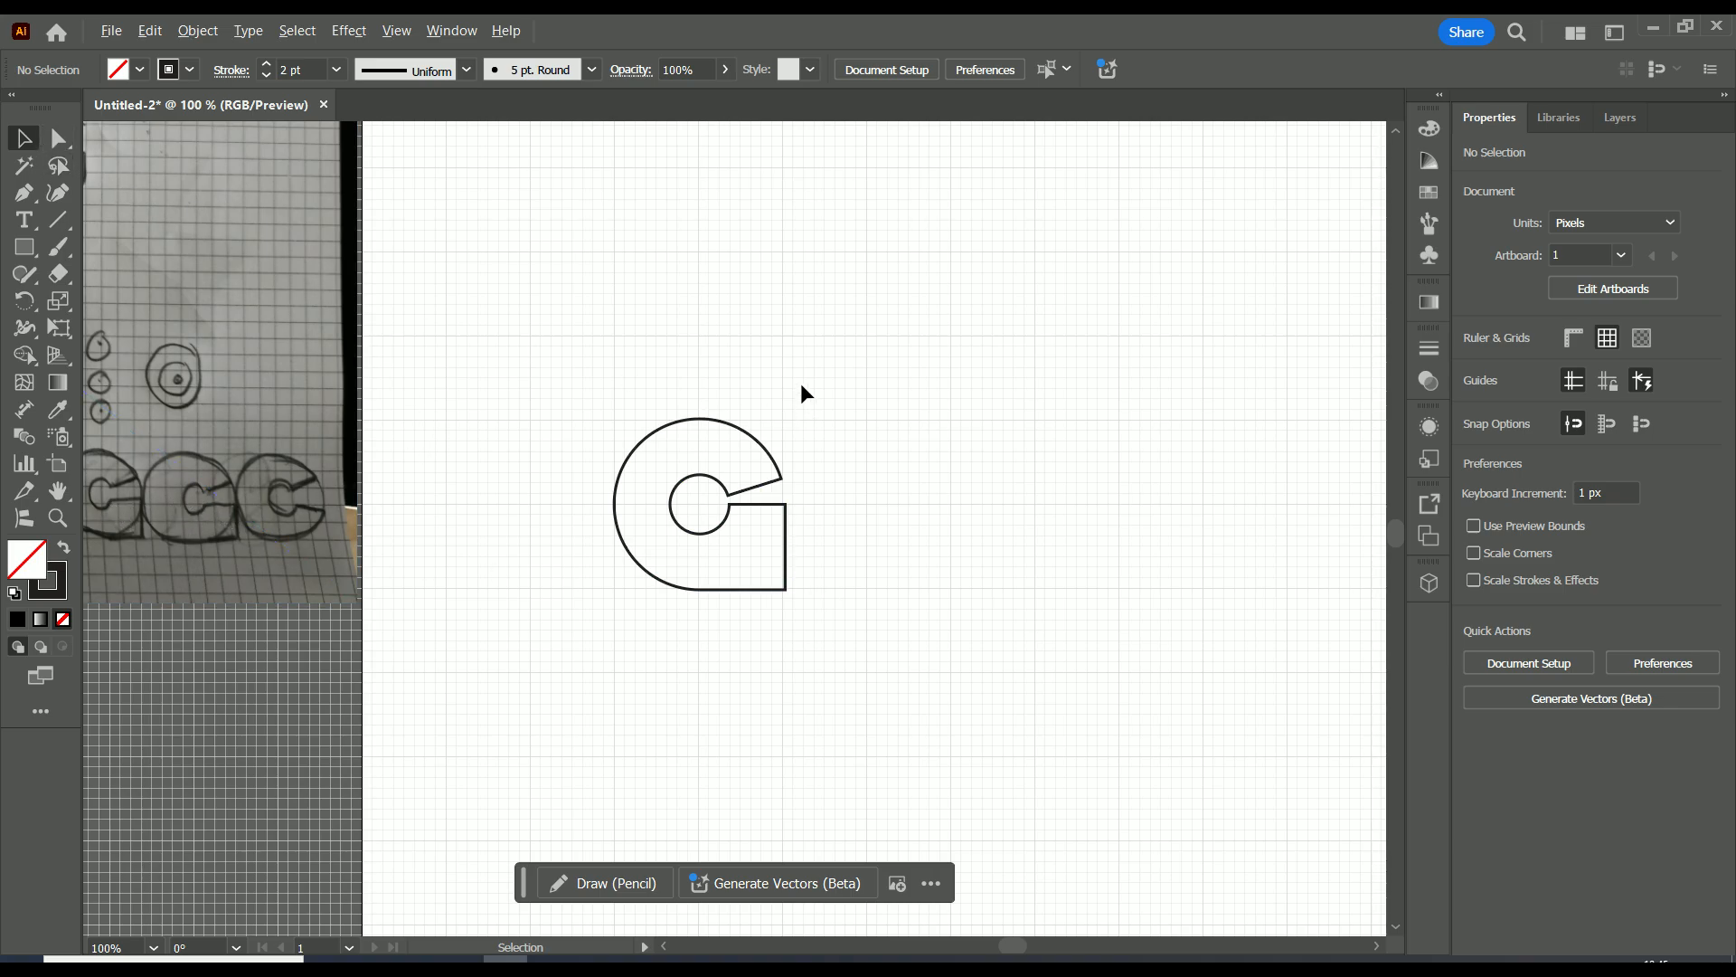
{"action": "left_click_drag", "start_coordinate": [833, 353], "coordinate": [530, 694]}
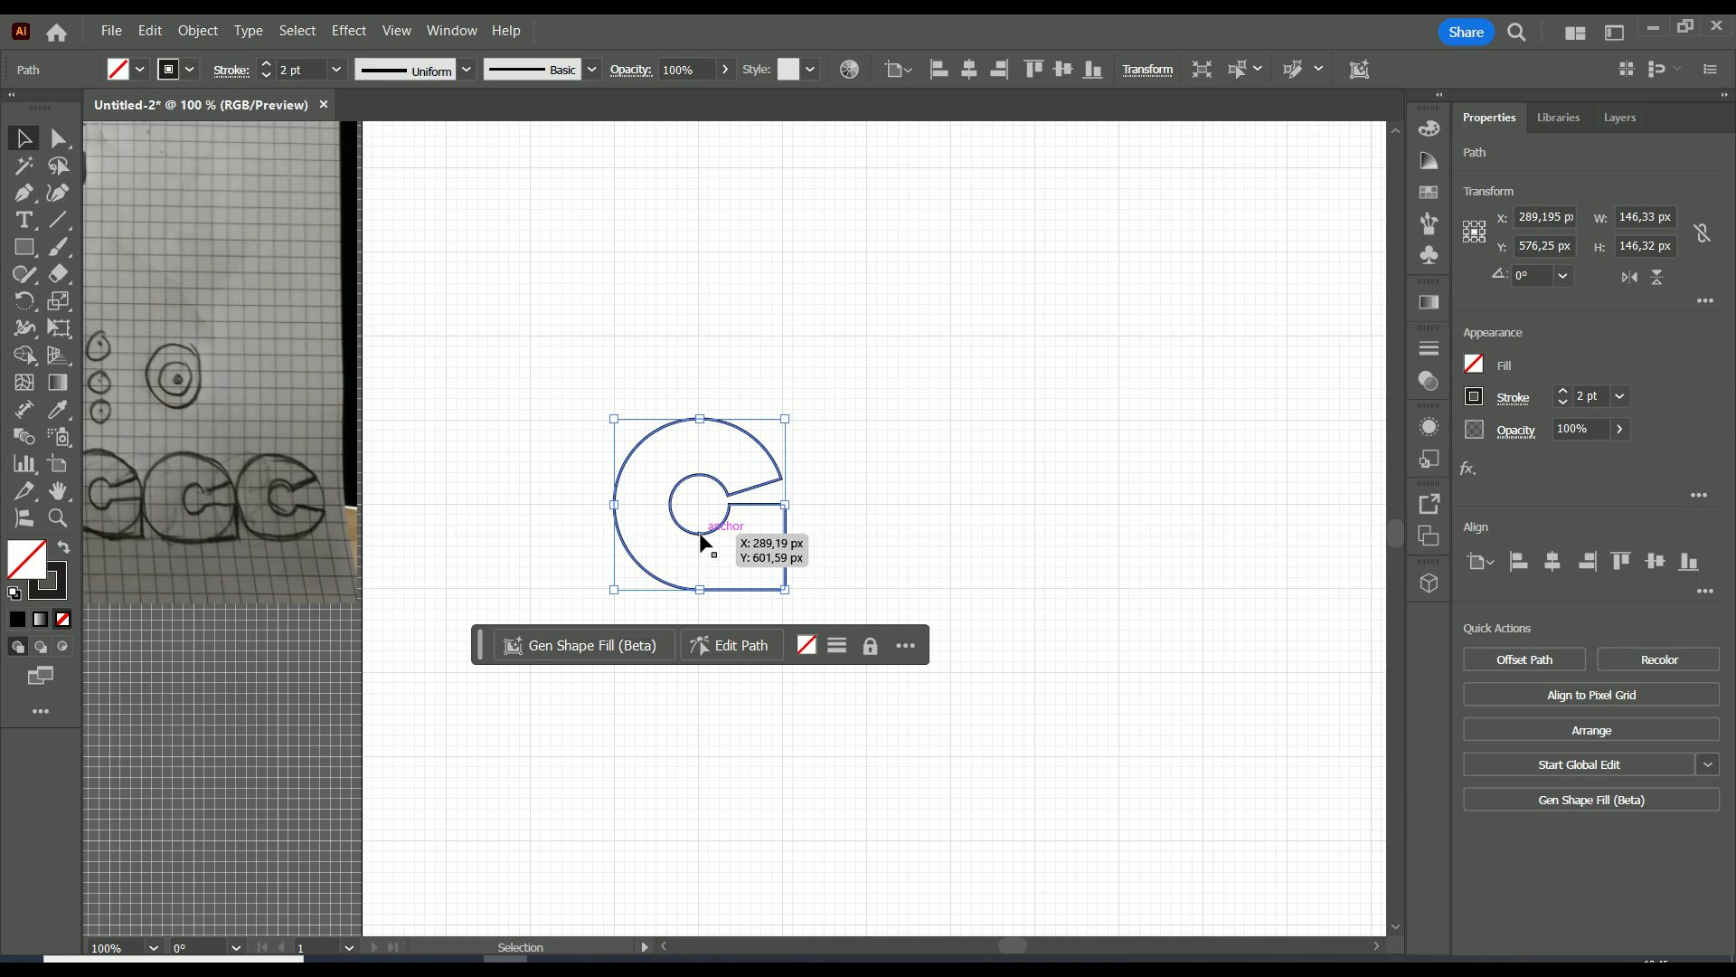
{"action": "left_click_drag", "start_coordinate": [701, 542], "coordinate": [878, 541]}
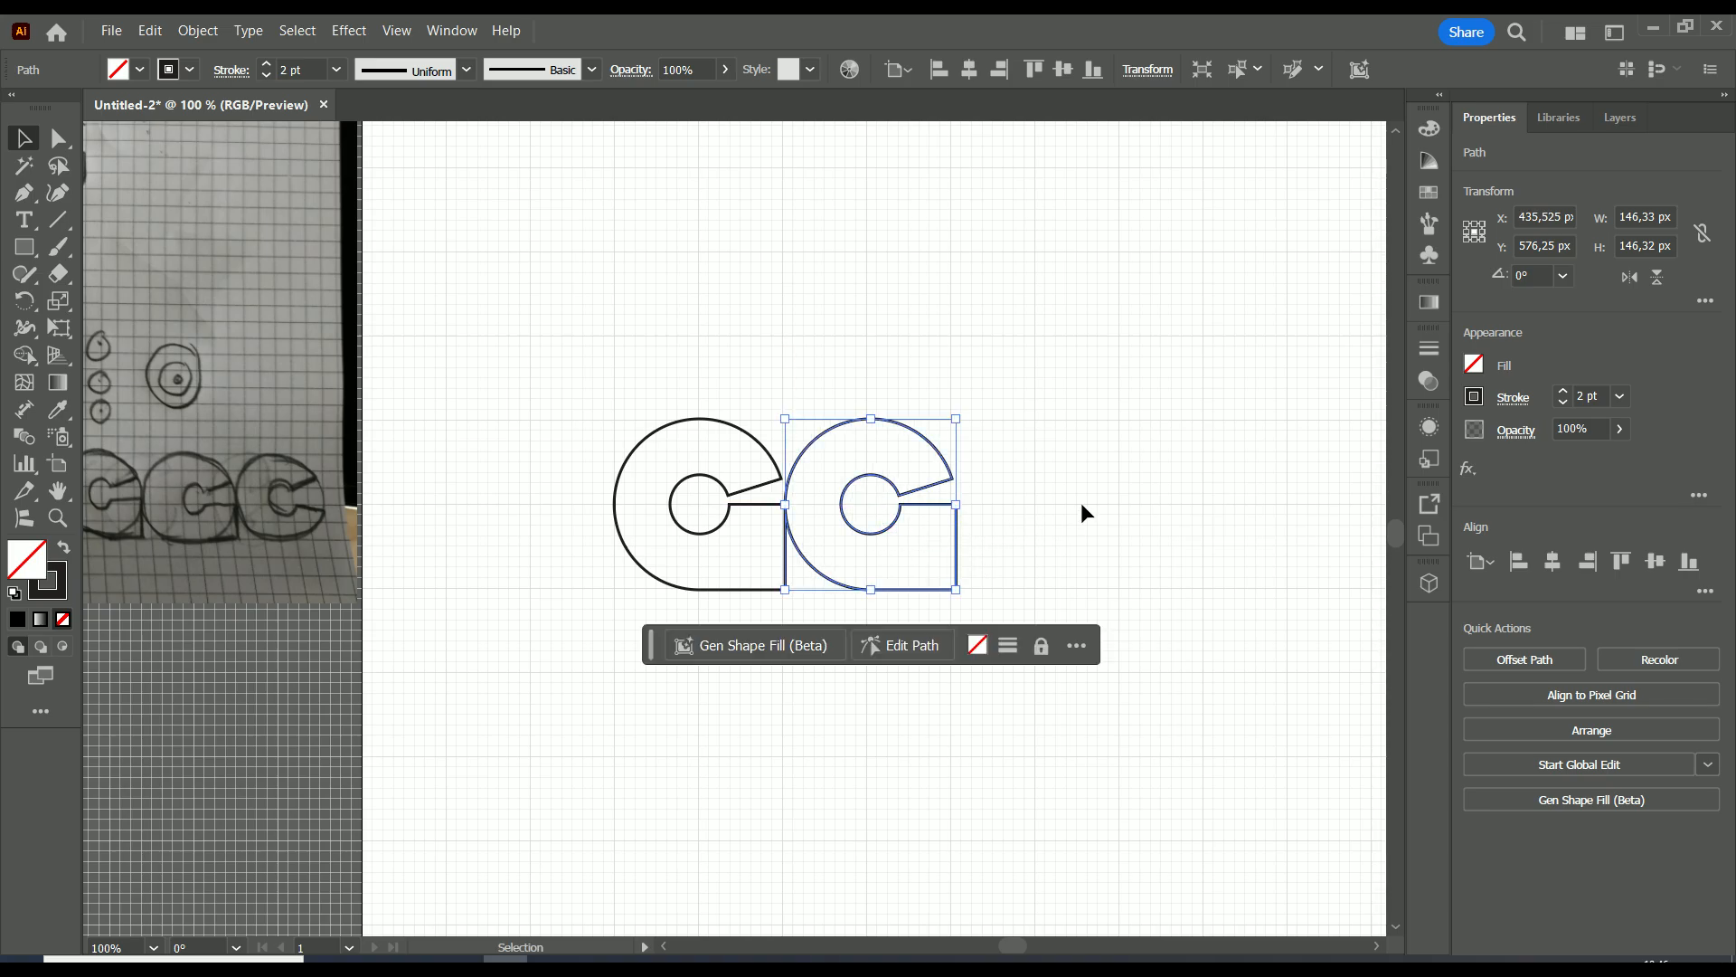
{"action": "left_click", "coordinate": [1095, 541]}
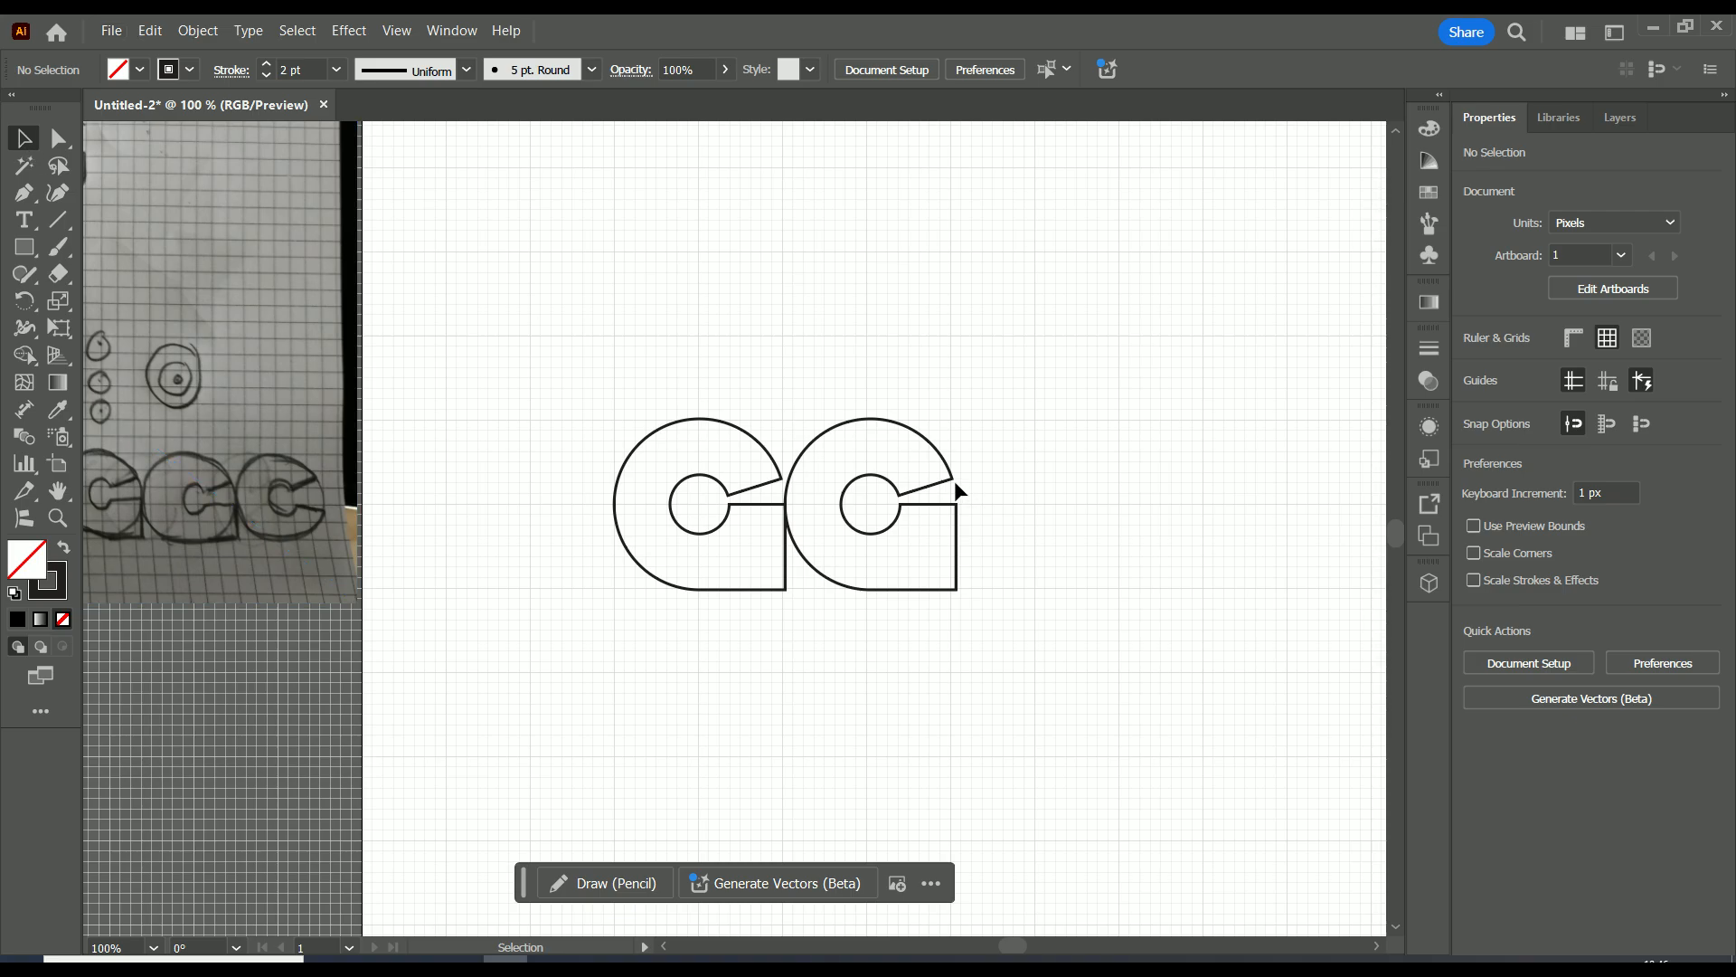
Add a third copy of the letter to the right of the second and leave a small gap between them.
{"action": "left_click_drag", "start_coordinate": [929, 443], "coordinate": [1107, 451]}
{"action": "left_click", "coordinate": [1221, 502]}
{"action": "scroll", "coordinate": [1181, 537], "scroll_direction": "up", "scroll_amount": 3}
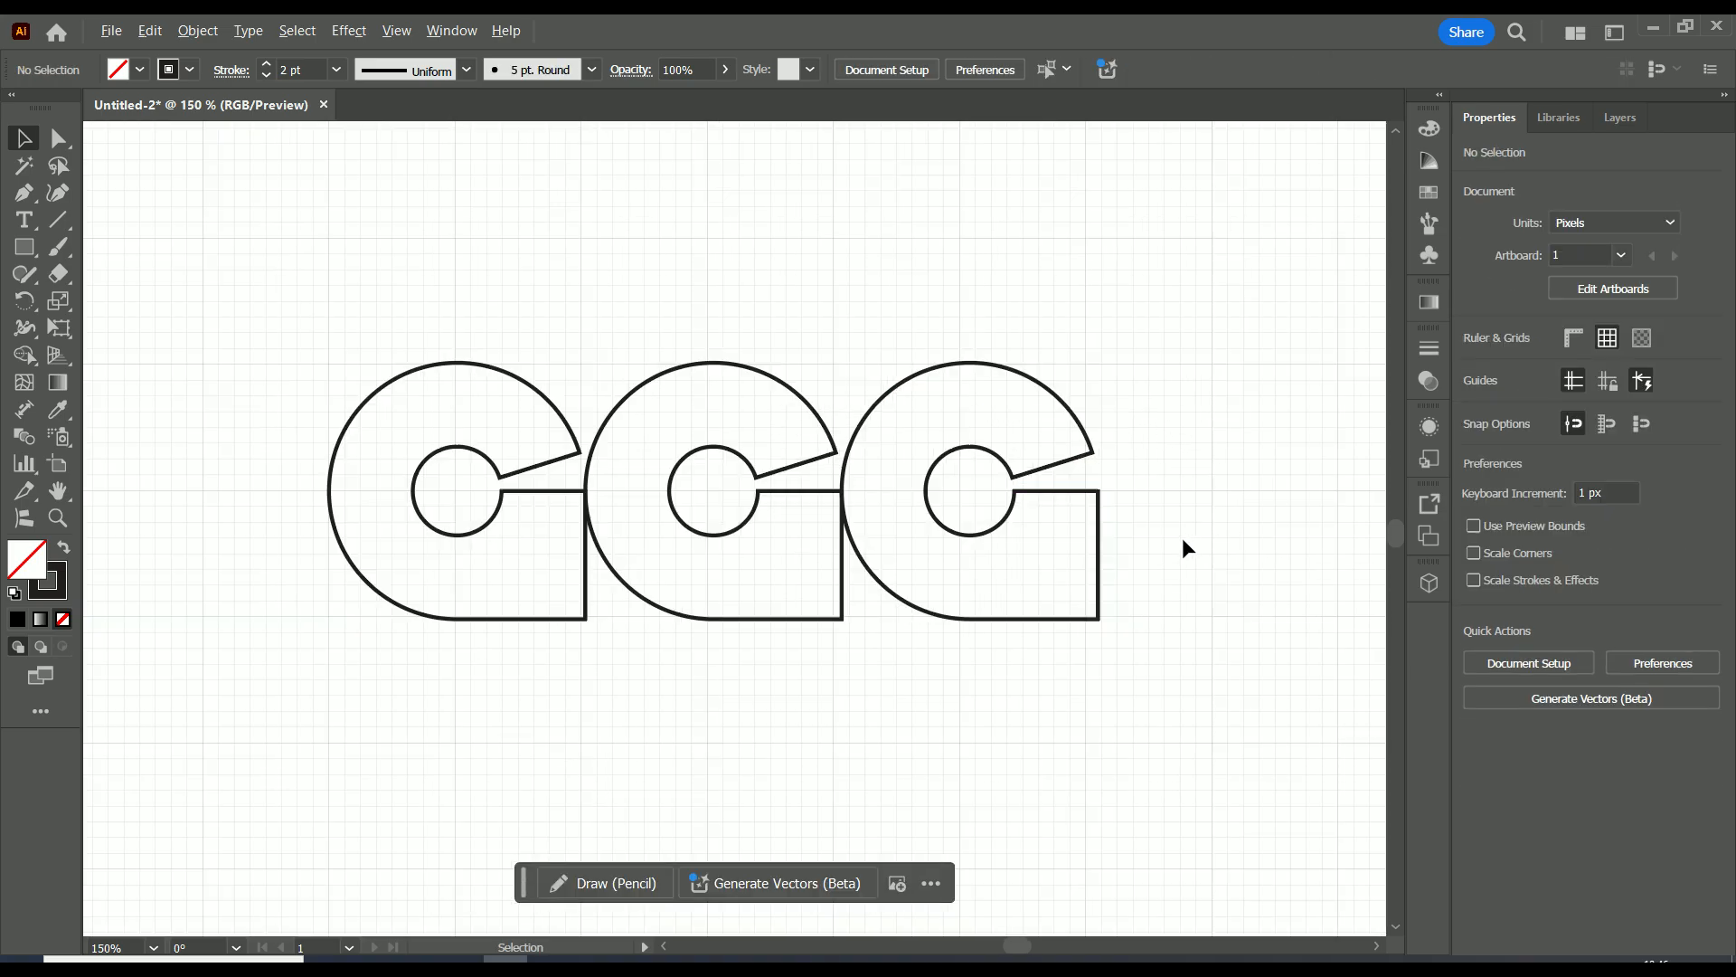
{"action": "left_click_drag", "start_coordinate": [1040, 380], "coordinate": [1061, 380]}
{"action": "left_click", "coordinate": [1134, 431]}
Draw a rectangle about 161 by 94 px over the third letter's lower half and erase that half with Shape Builder.
{"action": "left_click", "coordinate": [24, 247]}
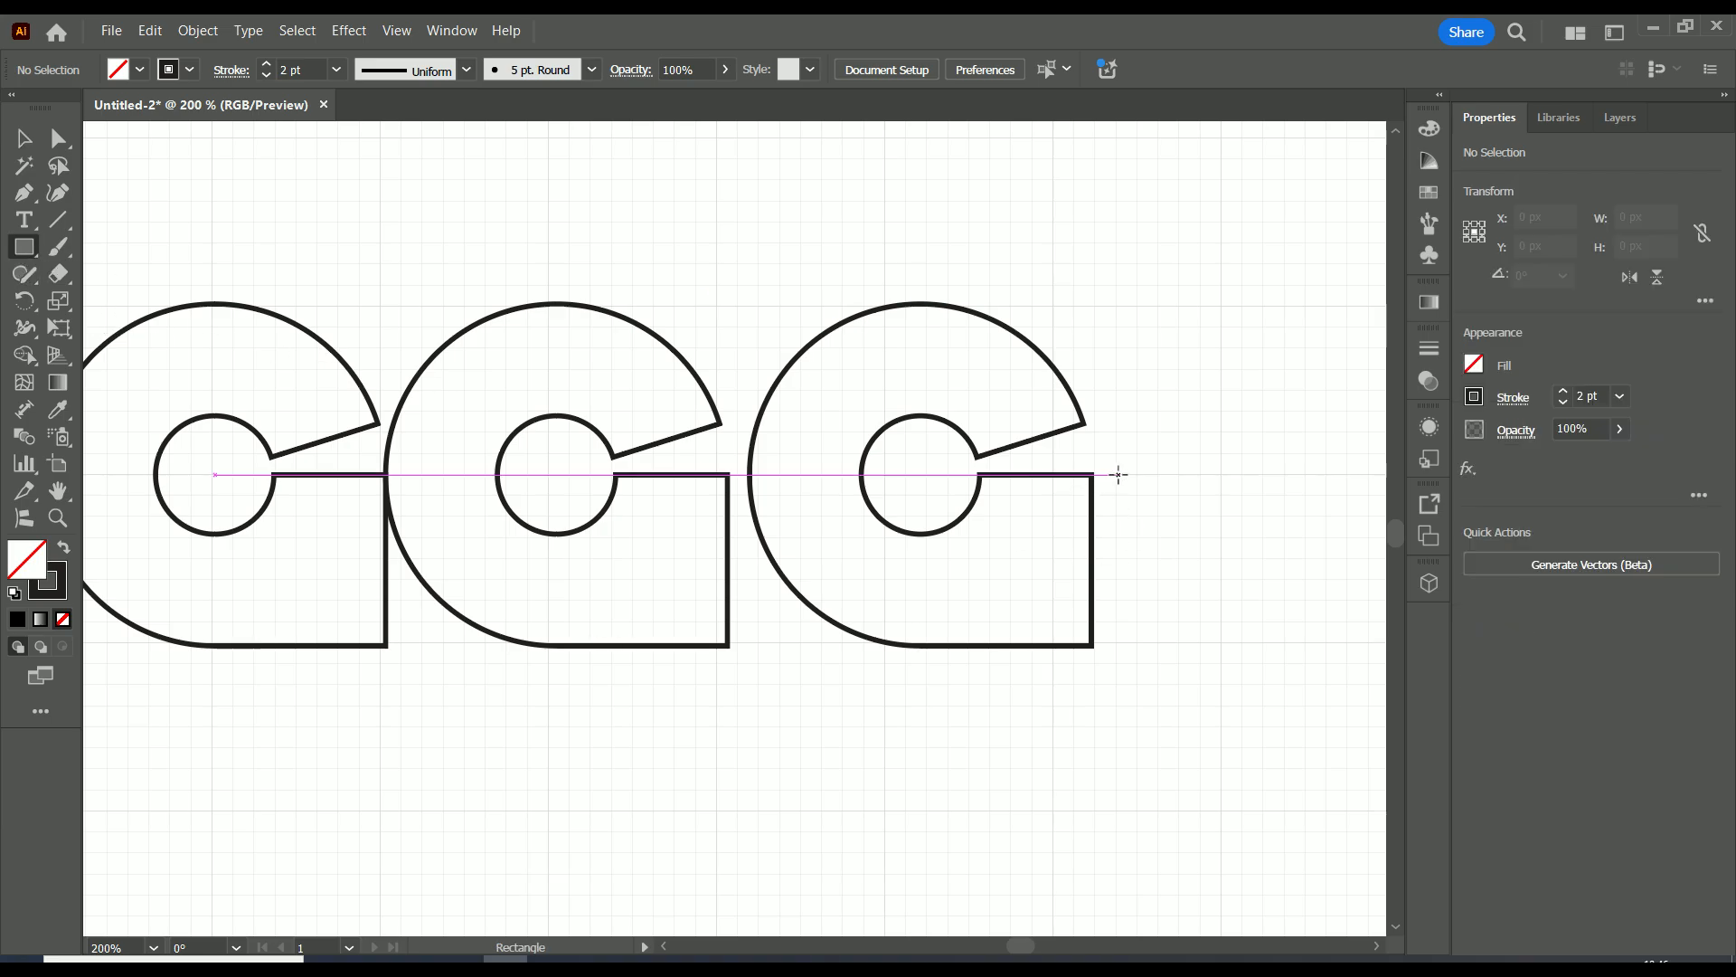
{"action": "left_click_drag", "start_coordinate": [1117, 475], "coordinate": [743, 695]}
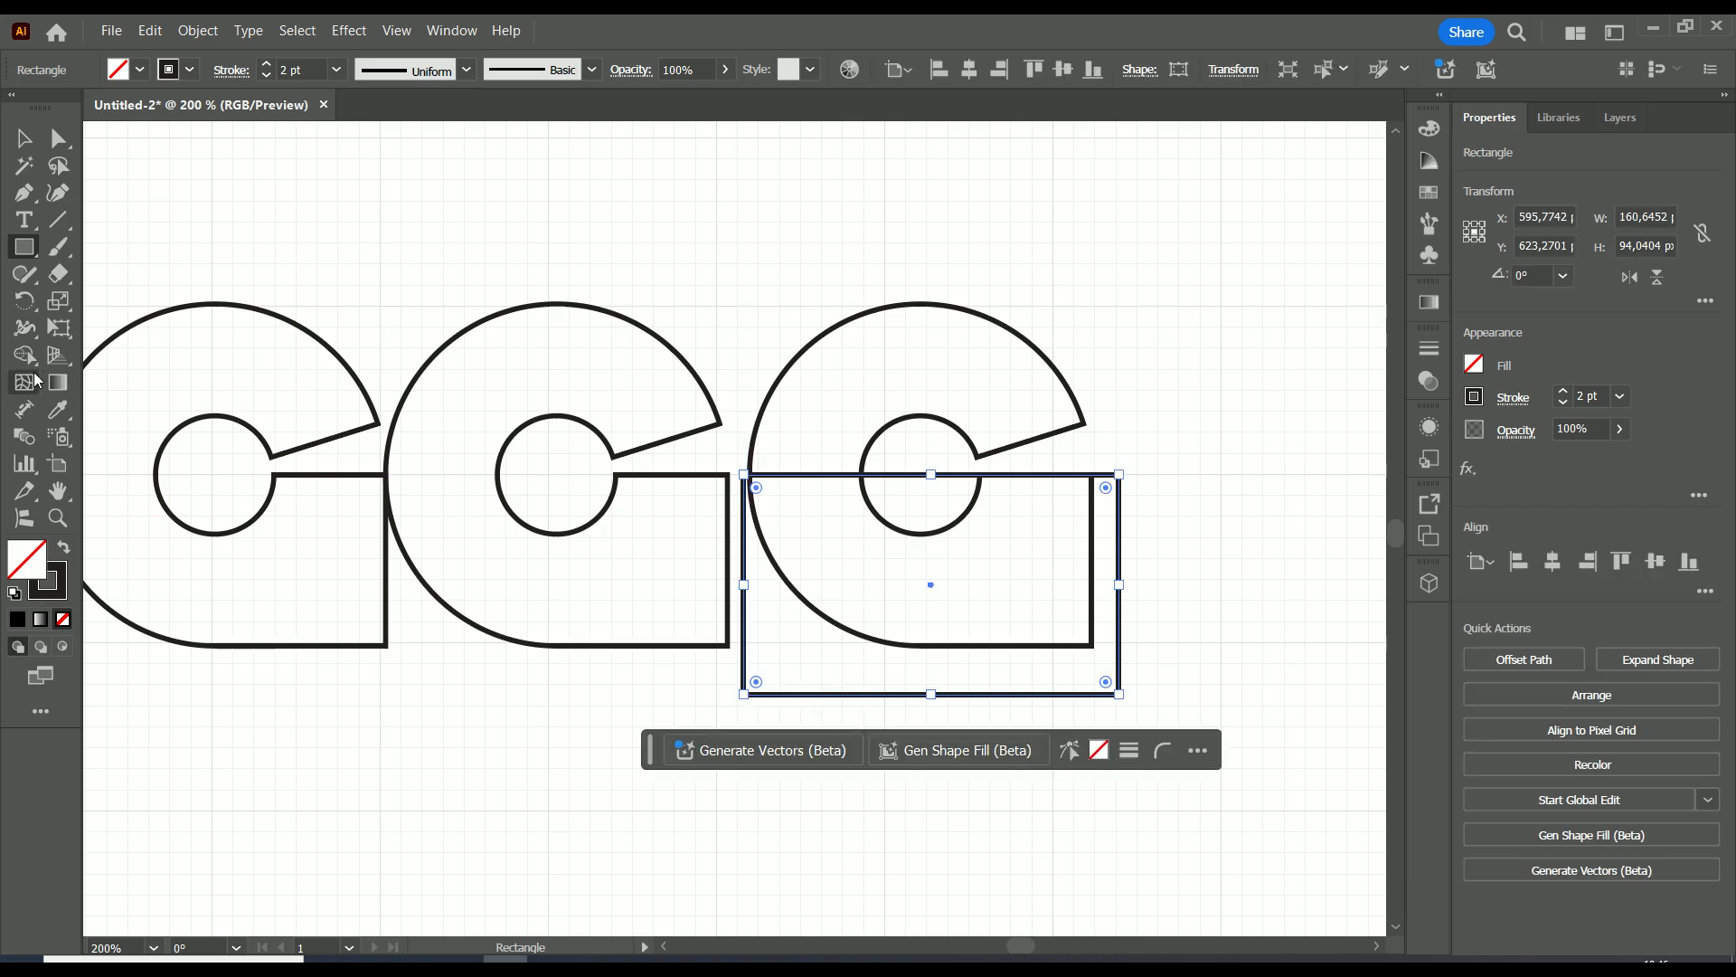
{"action": "left_click", "coordinate": [24, 139]}
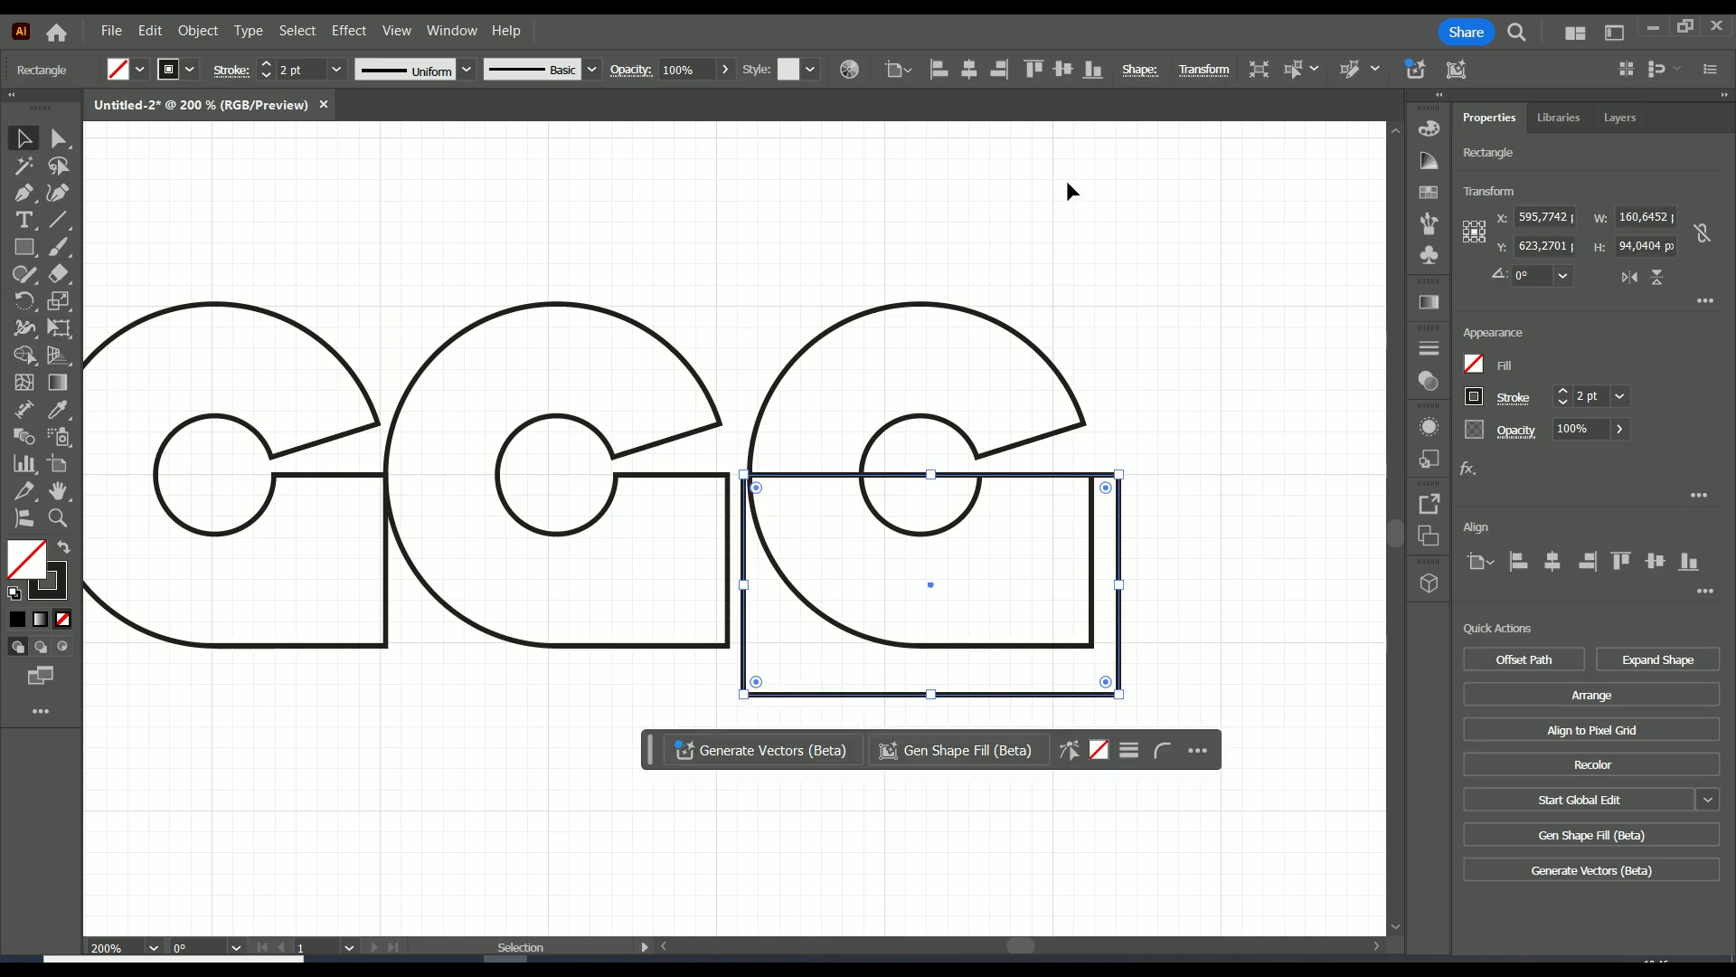
{"action": "left_click_drag", "start_coordinate": [926, 581], "coordinate": [896, 713]}
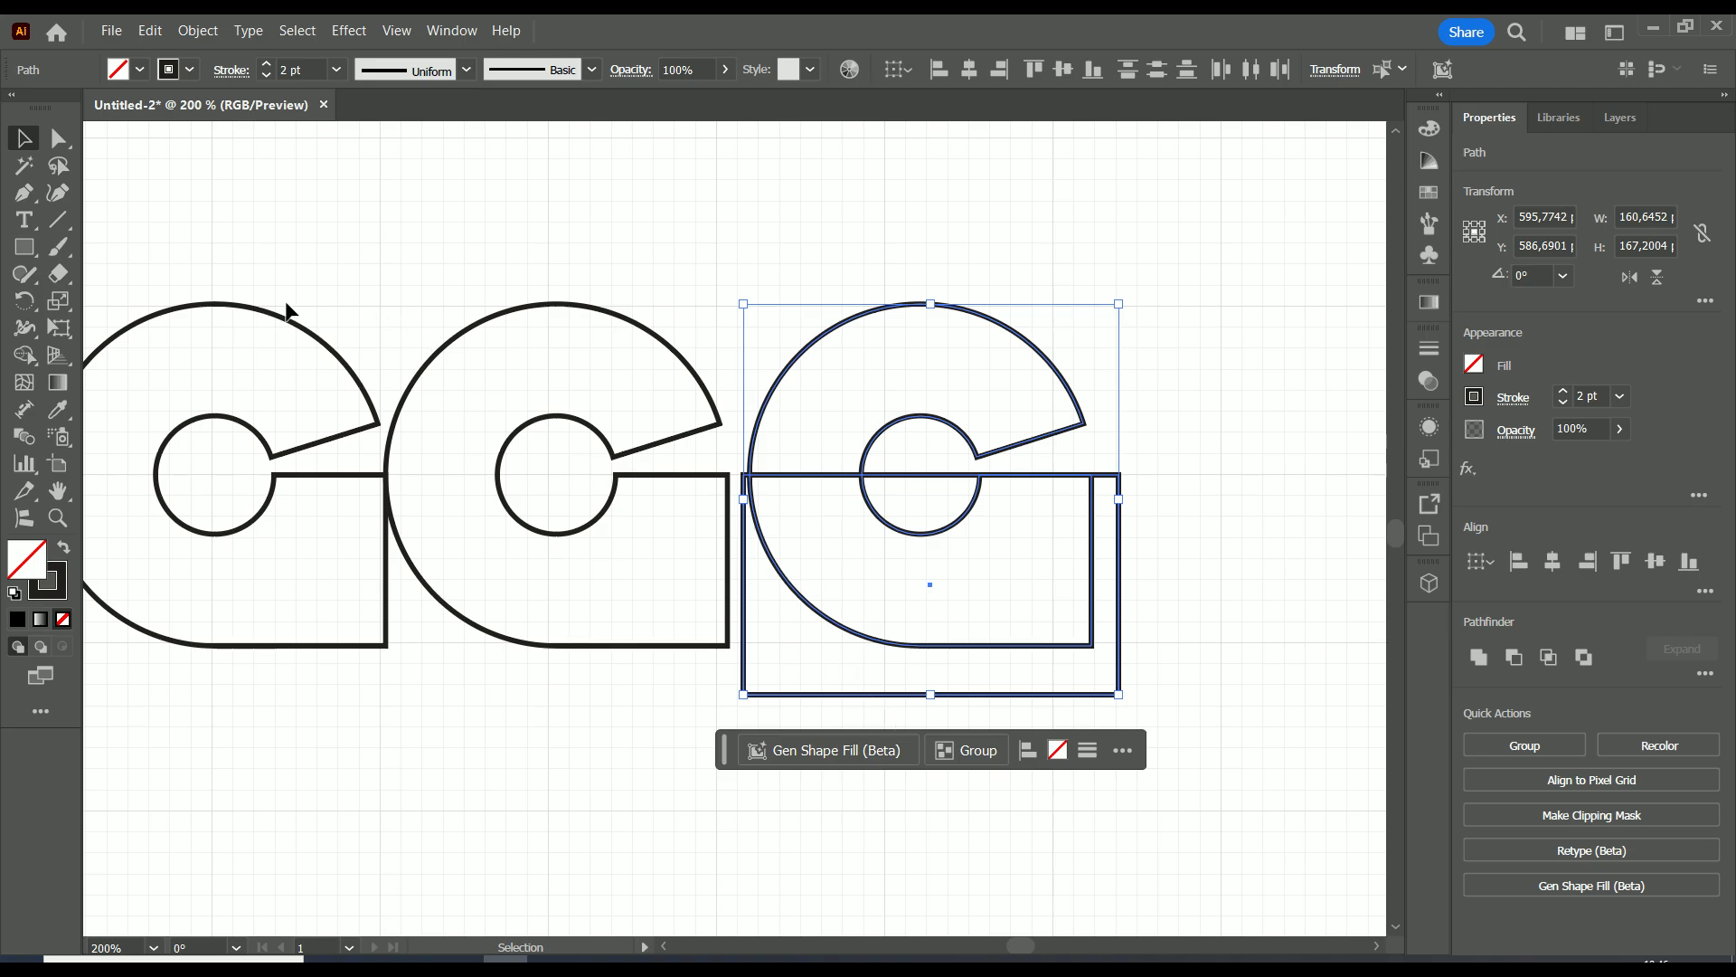
{"action": "left_click", "coordinate": [24, 355]}
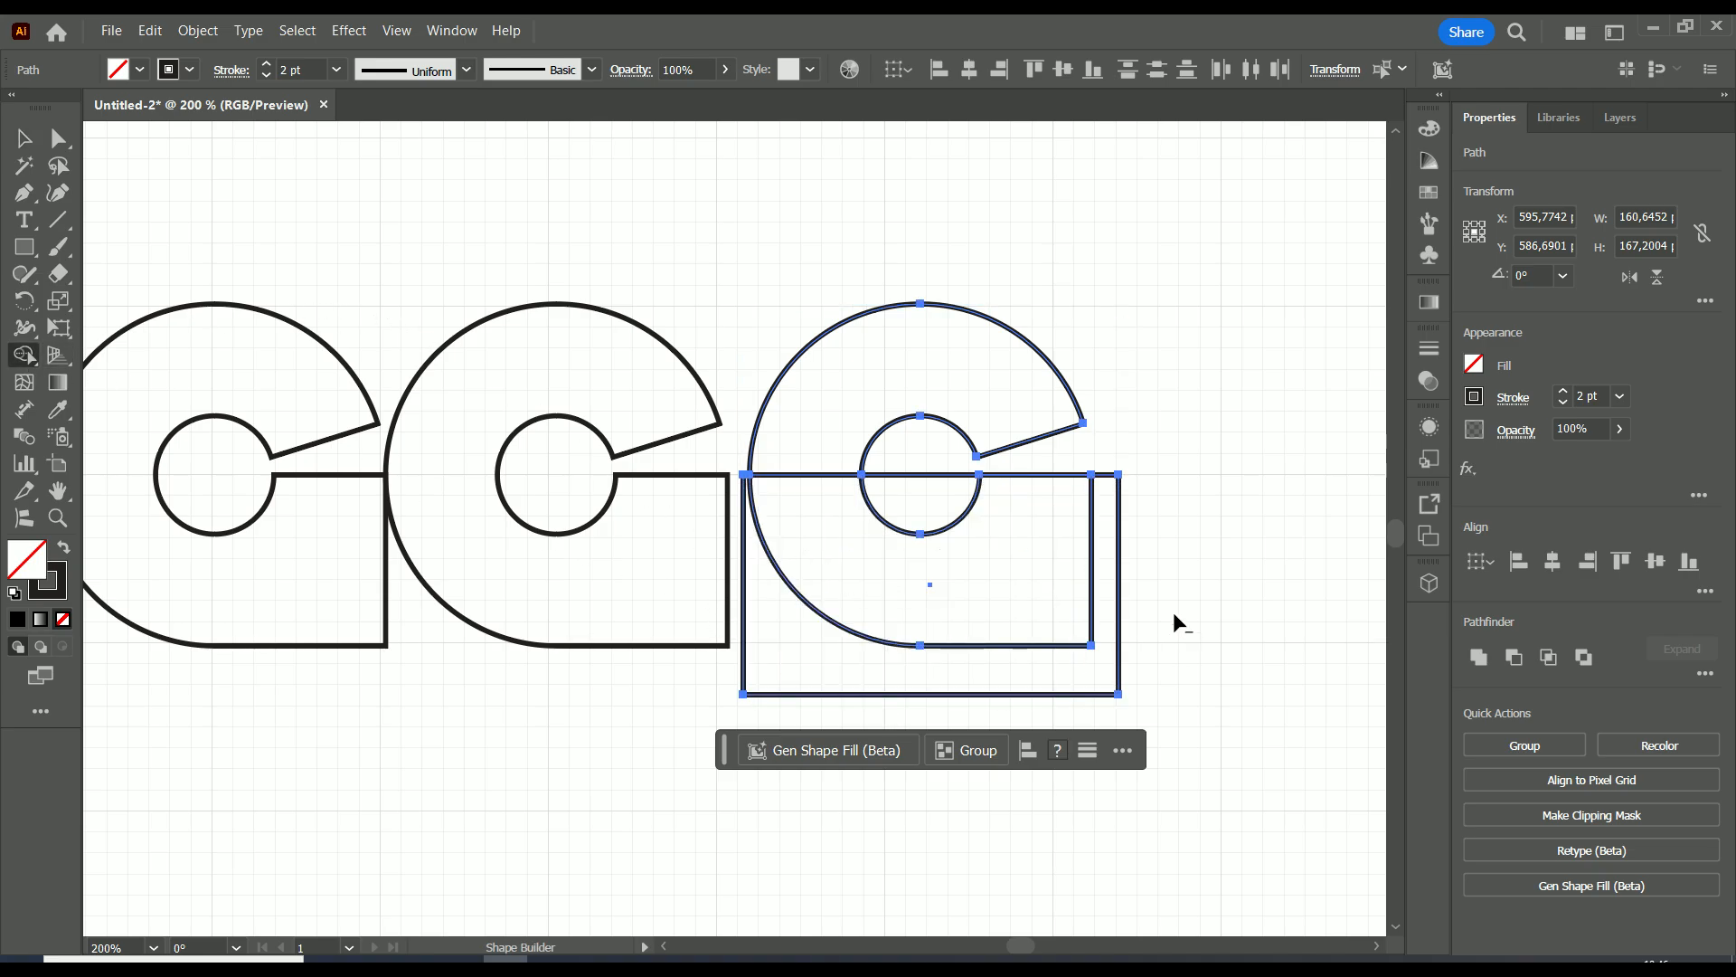
{"action": "mouse_move", "coordinate": [1174, 612]}
{"action": "left_mouse_down"}
{"action": "mouse_move", "coordinate": [958, 506]}
{"action": "mouse_move", "coordinate": [928, 511]}
{"action": "mouse_move", "coordinate": [826, 661]}
{"action": "mouse_move", "coordinate": [727, 686]}
{"action": "left_mouse_up"}
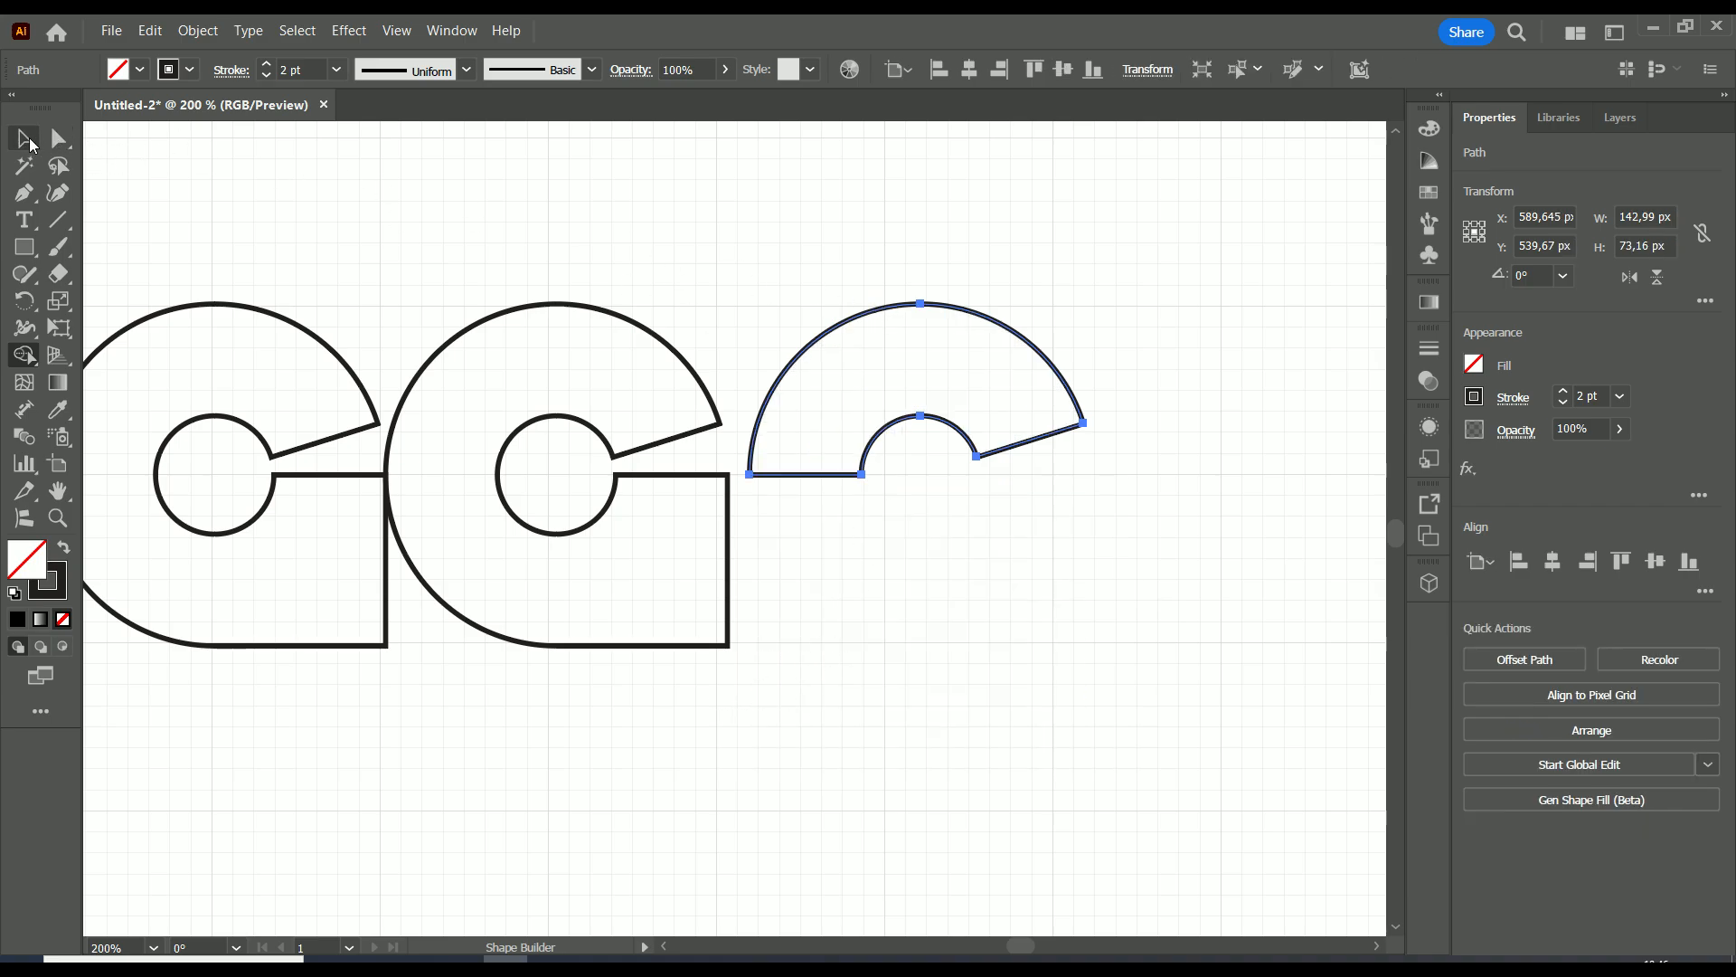
Copy the remaining upper half downward, flip the copy vertically and join it edge to edge below the original half.
{"action": "key", "text": "v"}
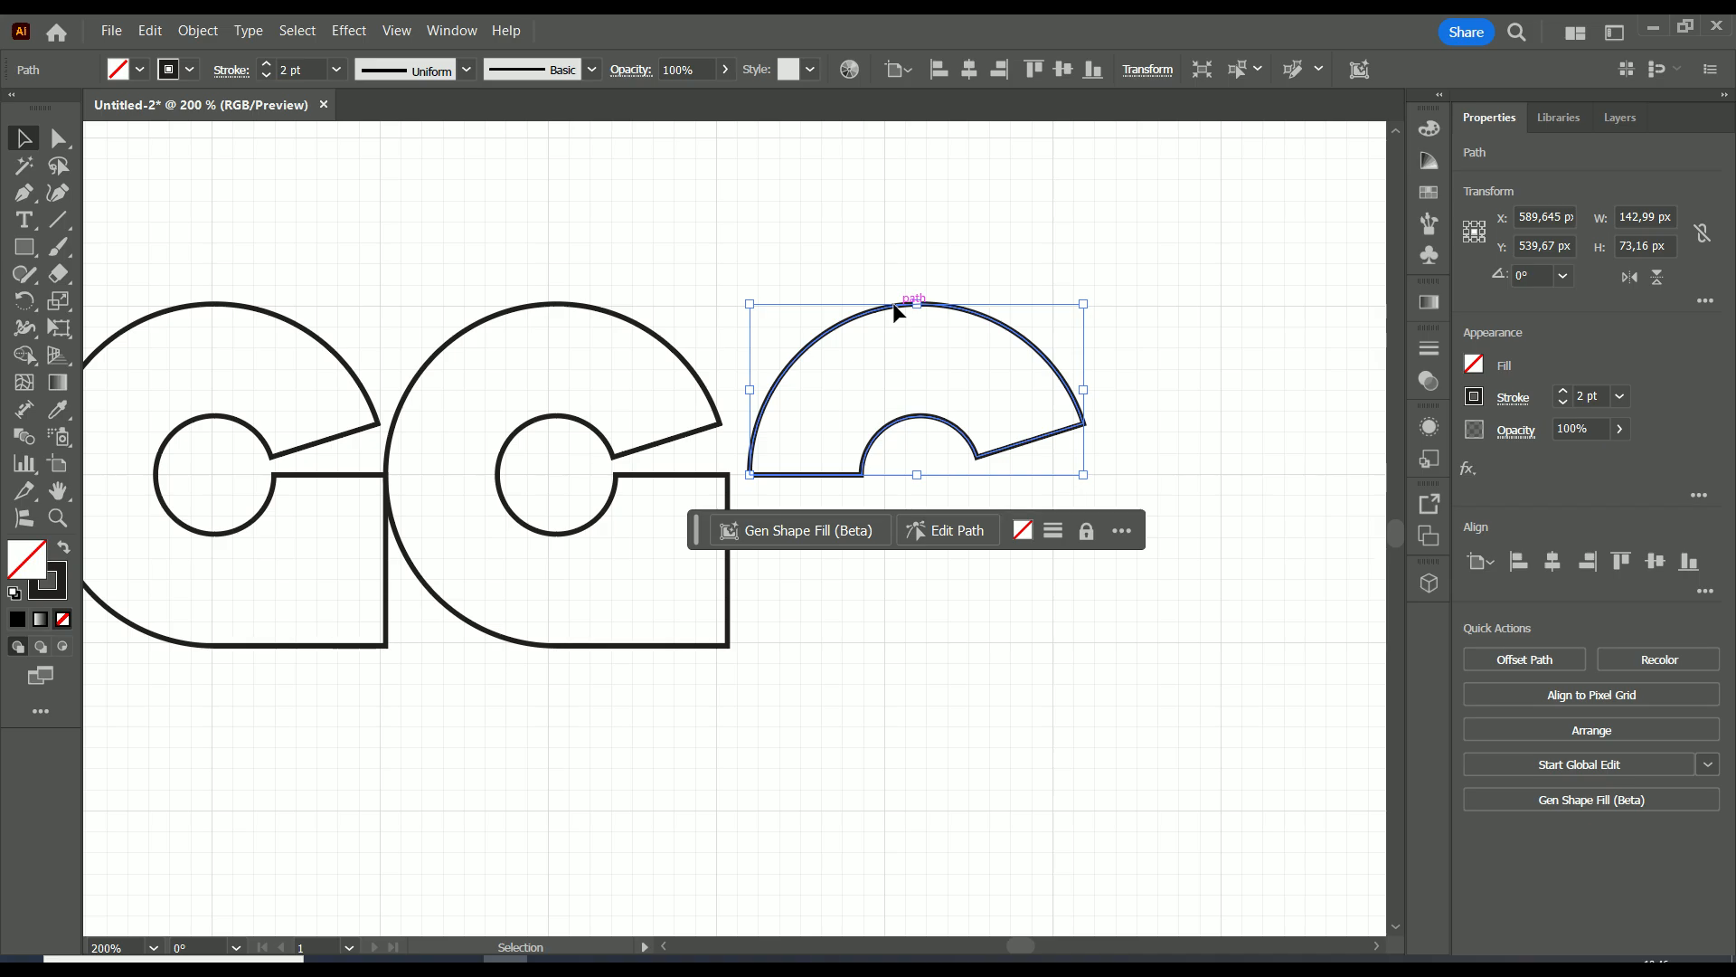
{"action": "left_click_drag", "start_coordinate": [897, 308], "coordinate": [893, 487]}
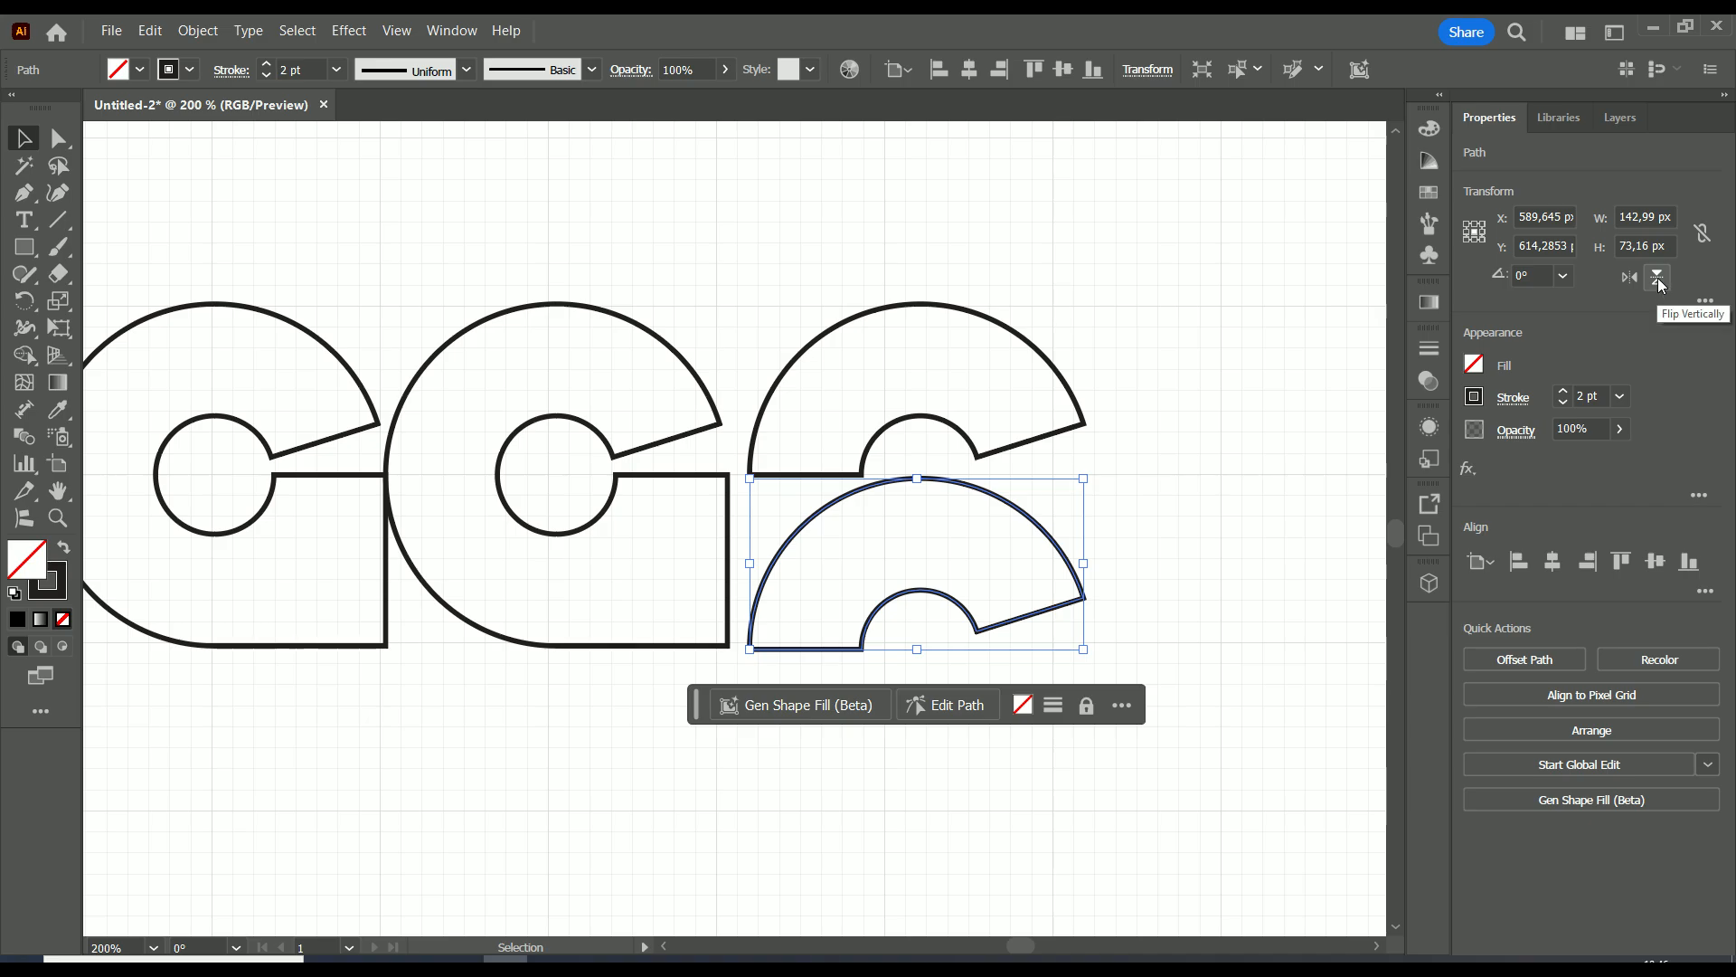
{"action": "left_click", "coordinate": [1659, 281]}
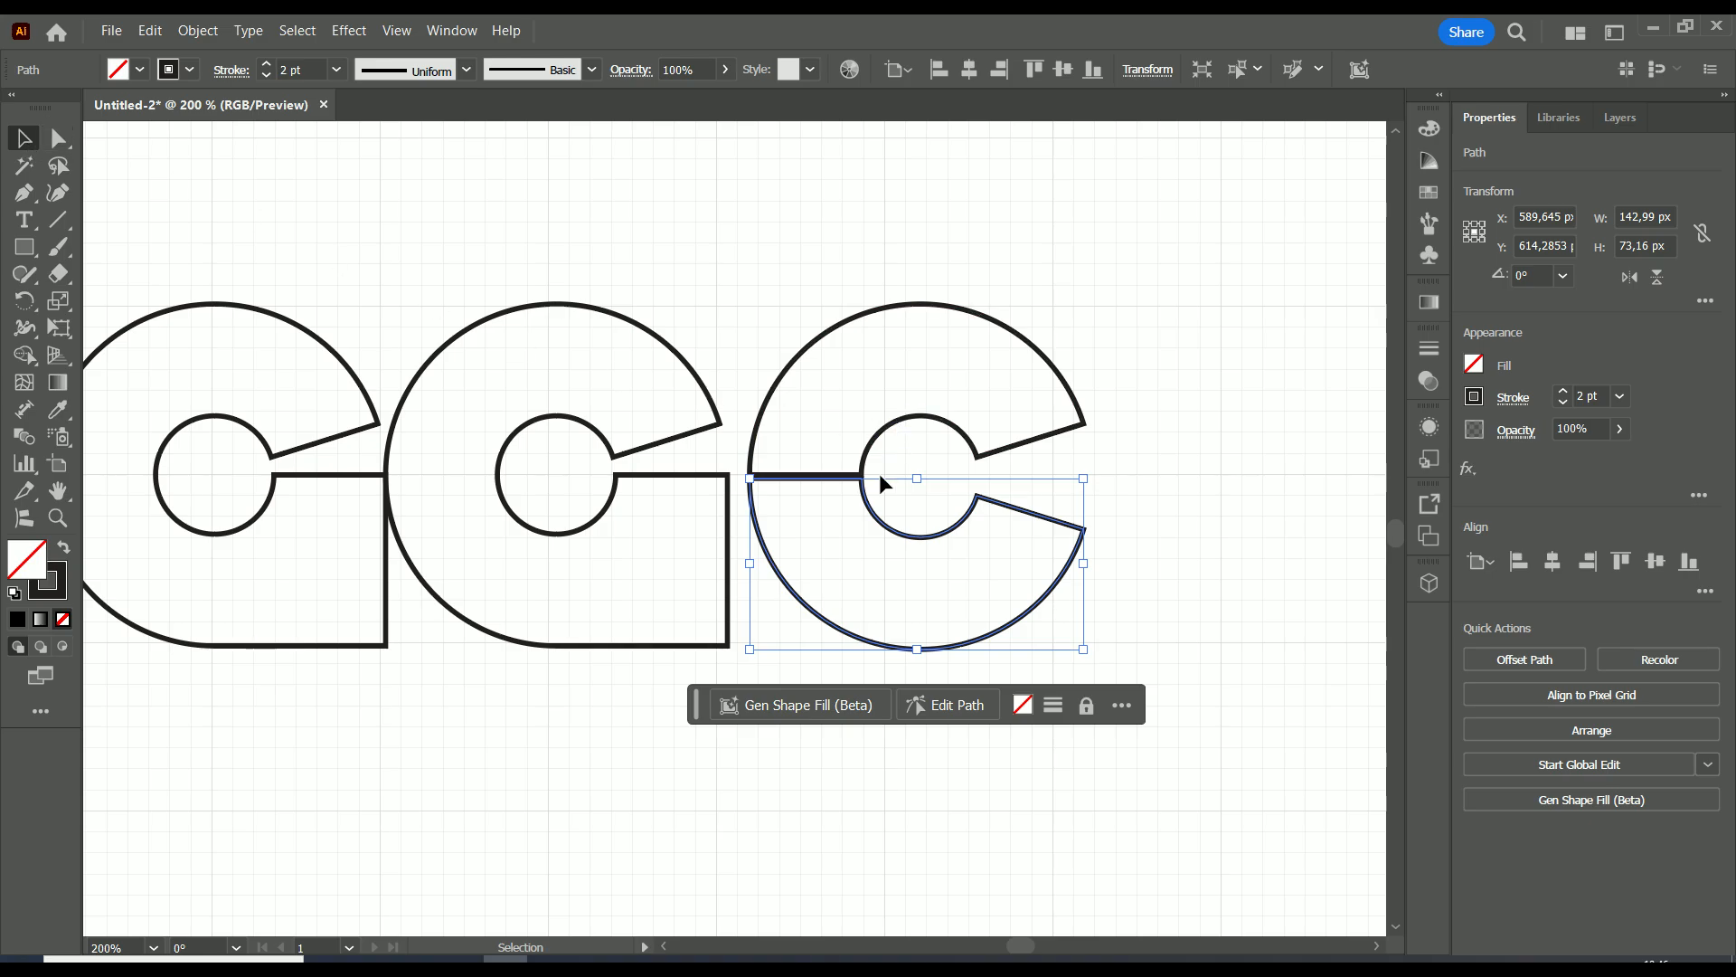
{"action": "left_click_drag", "start_coordinate": [870, 513], "coordinate": [869, 511]}
{"action": "left_click", "coordinate": [1142, 353]}
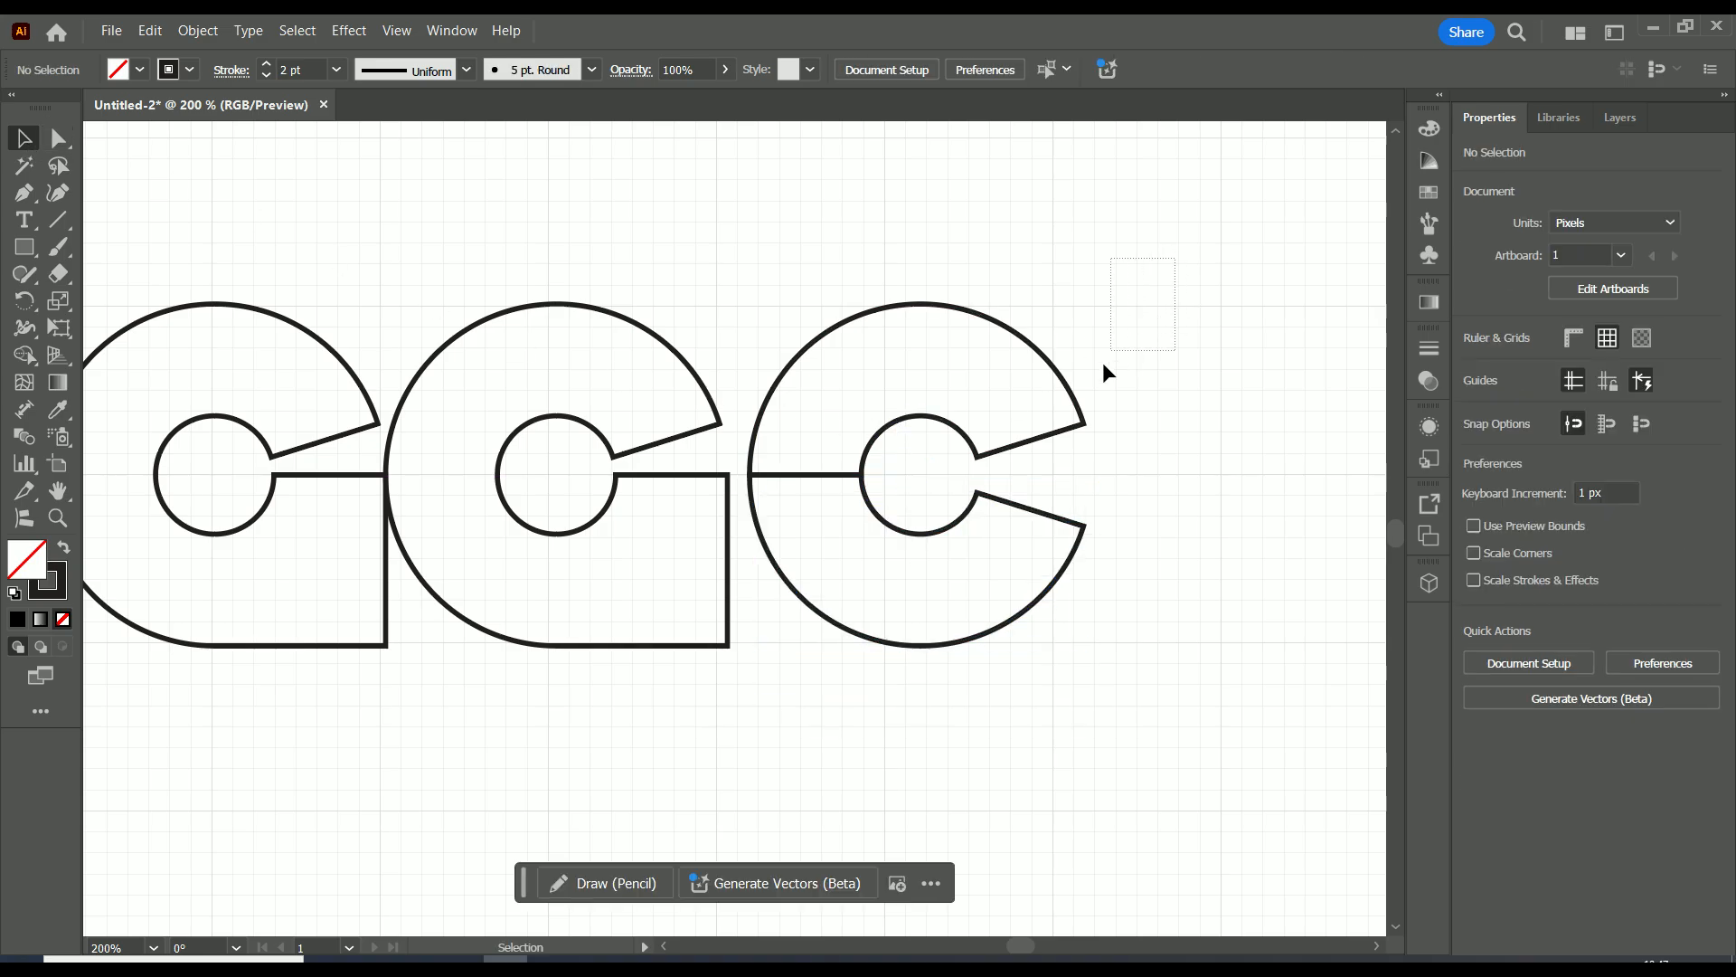
Merge the upper and lower halves of the third letter into a single C with the Shape Builder tool.
{"action": "left_click_drag", "start_coordinate": [1103, 371], "coordinate": [744, 718]}
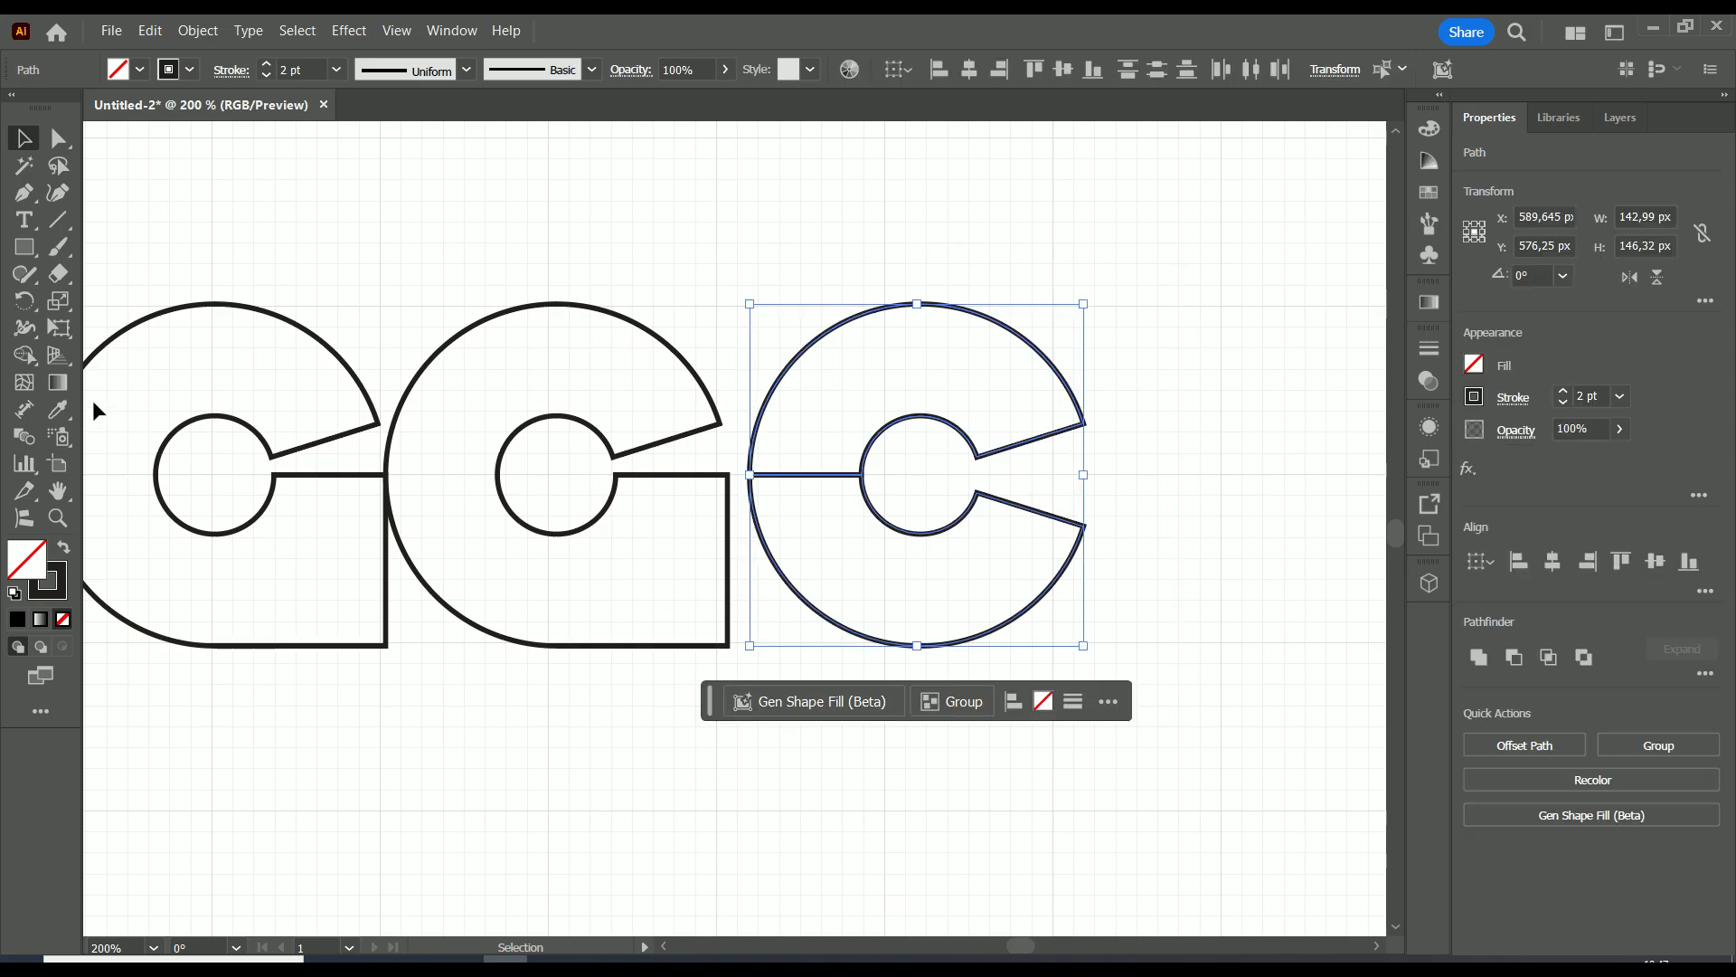
{"action": "left_click", "coordinate": [24, 354]}
{"action": "left_click_drag", "start_coordinate": [821, 441], "coordinate": [822, 516]}
{"action": "left_click", "coordinate": [25, 138]}
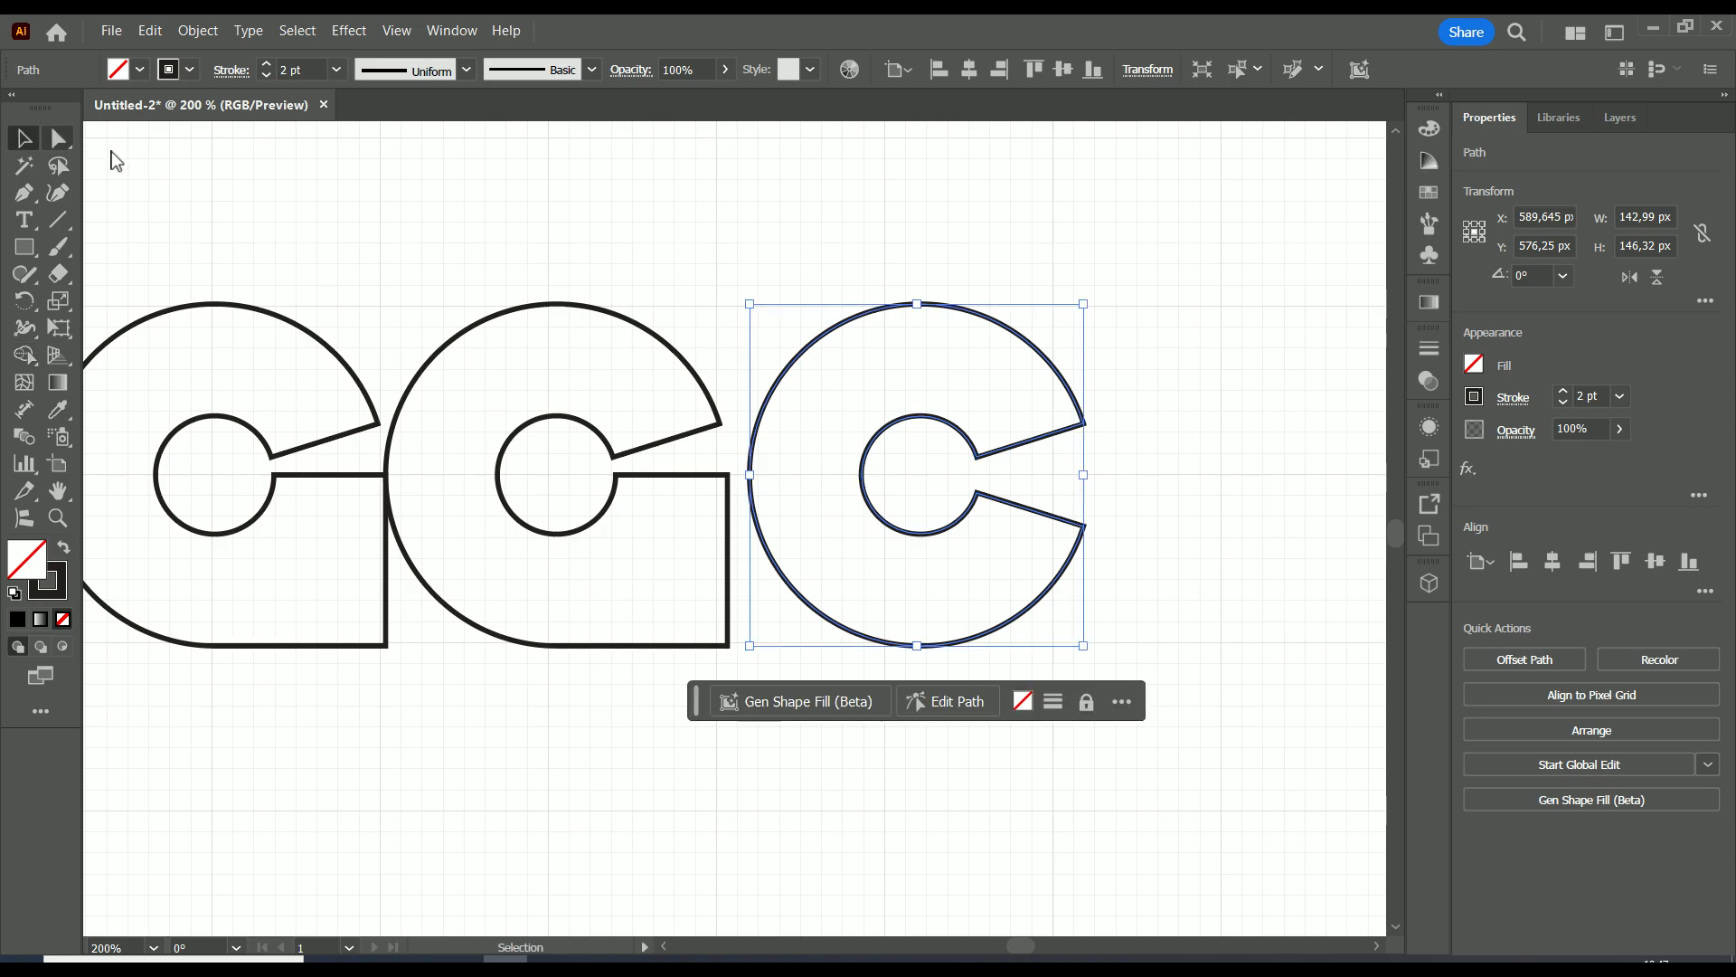
Move the C left until it touches the right edge of the second letter, keeping the same baseline.
{"action": "key", "text": "ctrl+minus"}
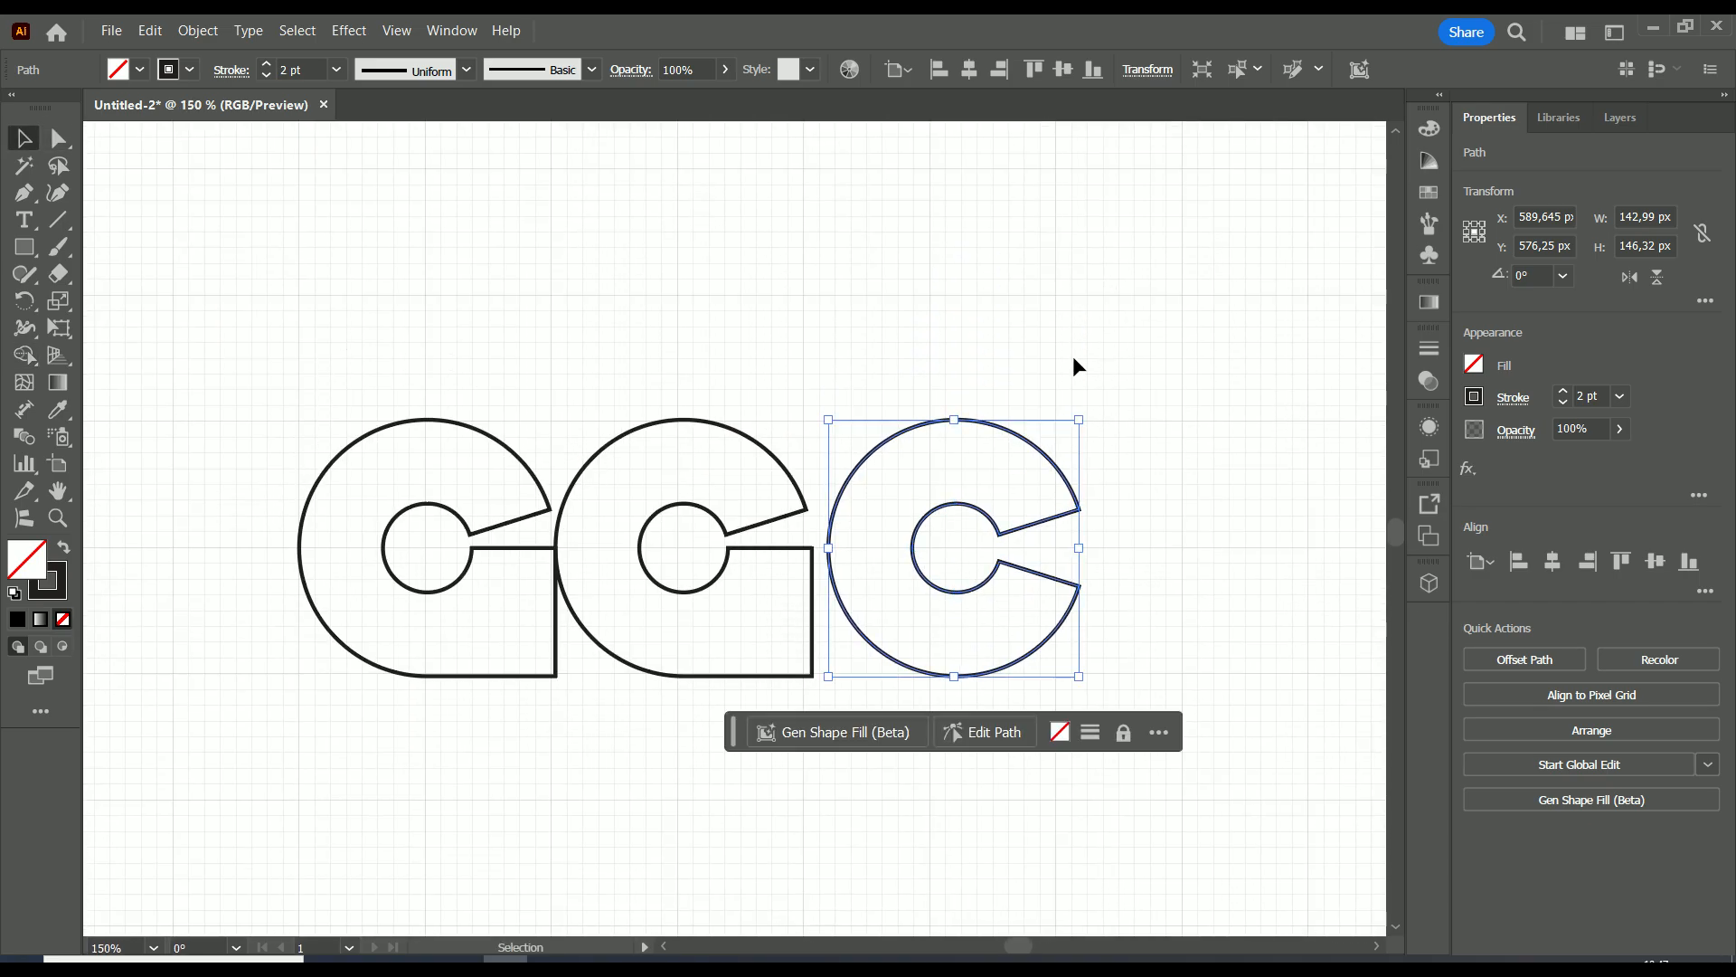
{"action": "left_click_drag", "start_coordinate": [935, 423], "coordinate": [919, 434]}
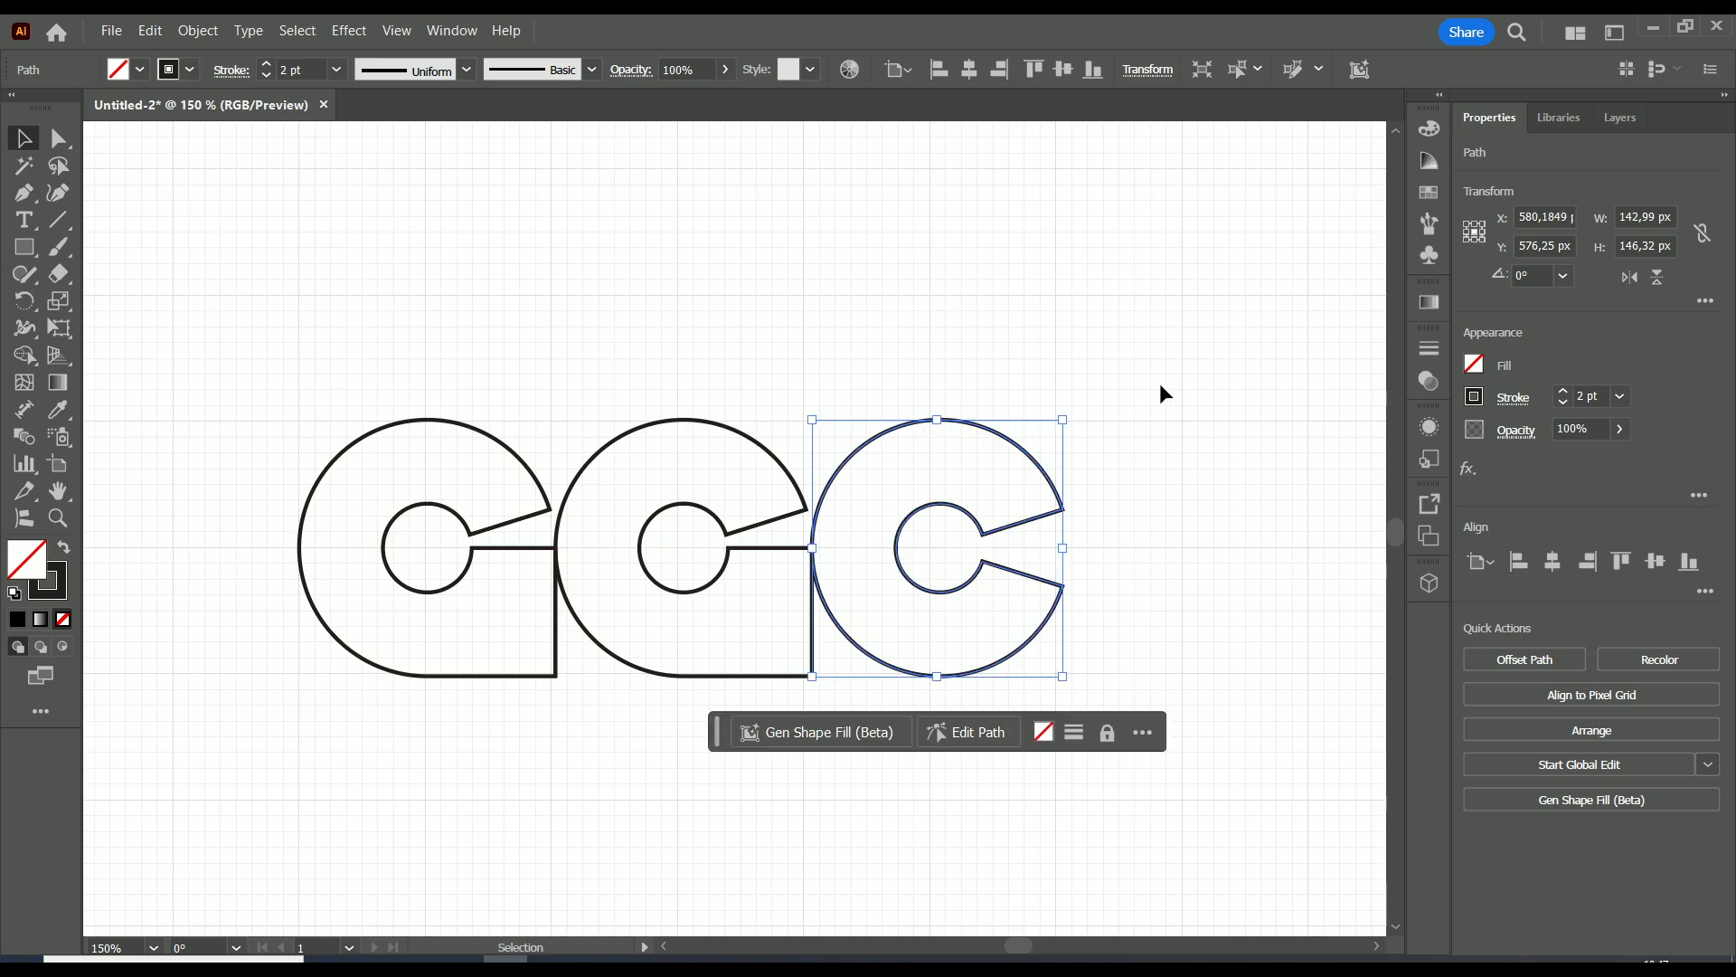
{"action": "left_click", "coordinate": [1178, 523]}
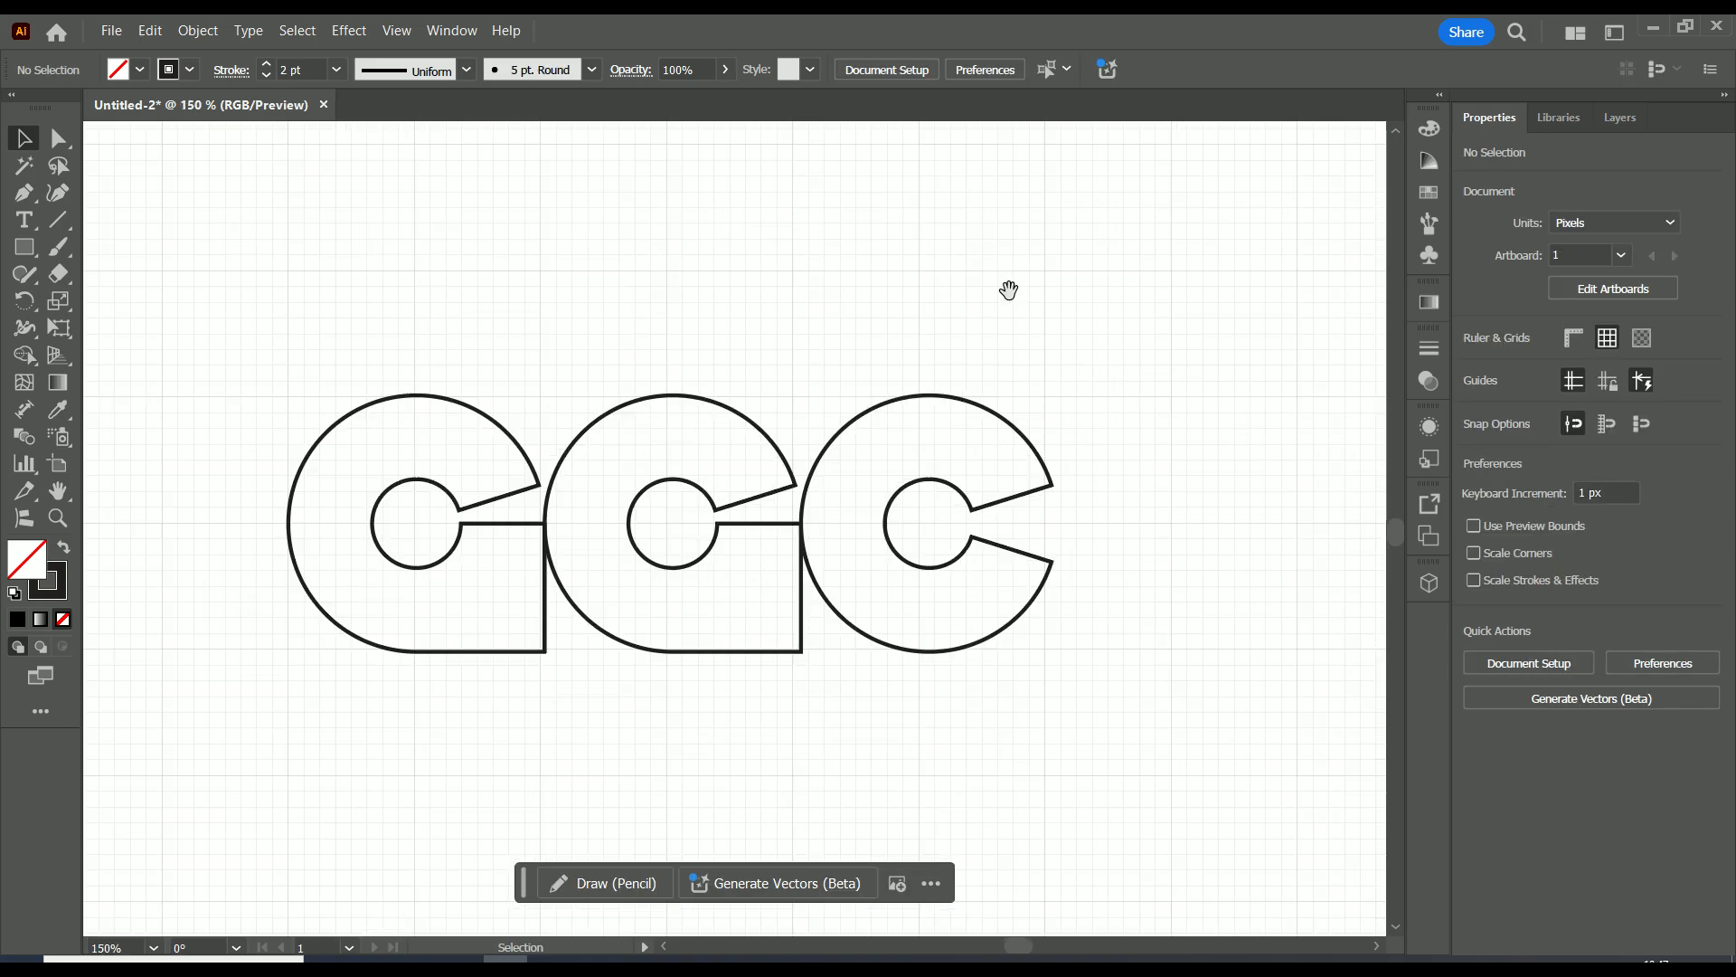
Select all three letter outlines and choose black as the fill colour for the Shape Builder tool.
{"action": "left_click_drag", "start_coordinate": [1009, 290], "coordinate": [1138, 347]}
{"action": "scroll", "coordinate": [1147, 372], "scroll_direction": "down", "scroll_amount": 1}
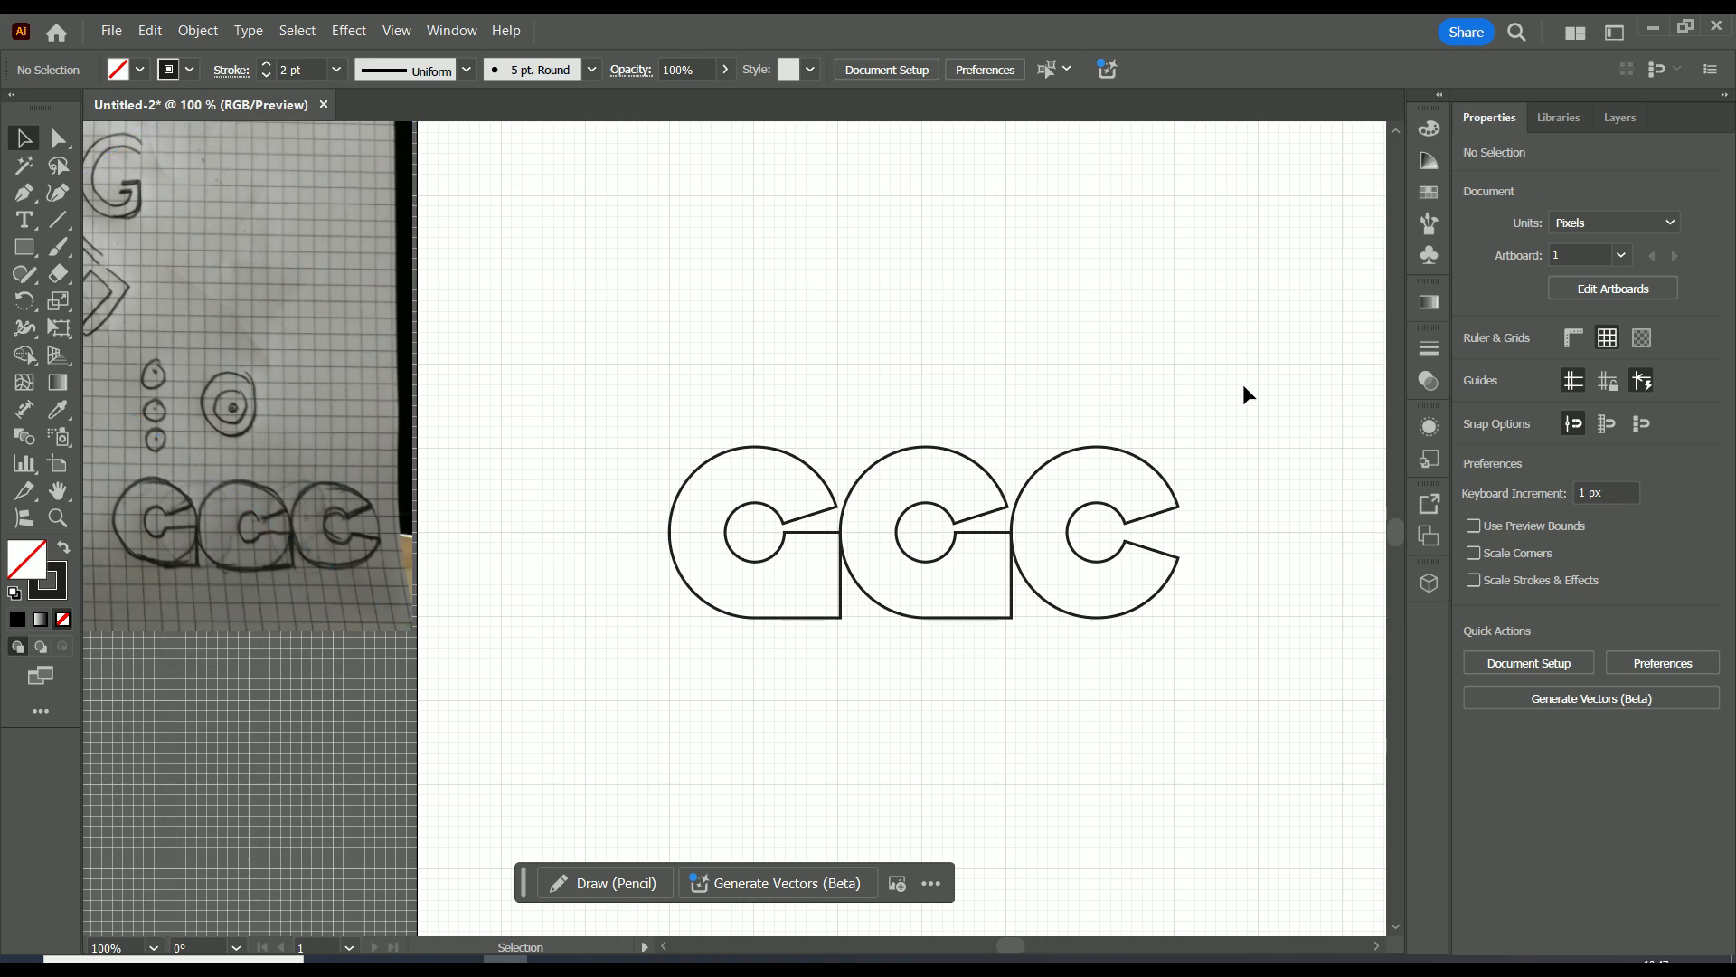
{"action": "scroll", "coordinate": [1242, 383], "scroll_direction": "down", "scroll_amount": 1}
{"action": "scroll", "coordinate": [1229, 392], "scroll_direction": "up", "scroll_amount": 1}
{"action": "left_click_drag", "start_coordinate": [1261, 371], "coordinate": [691, 716]}
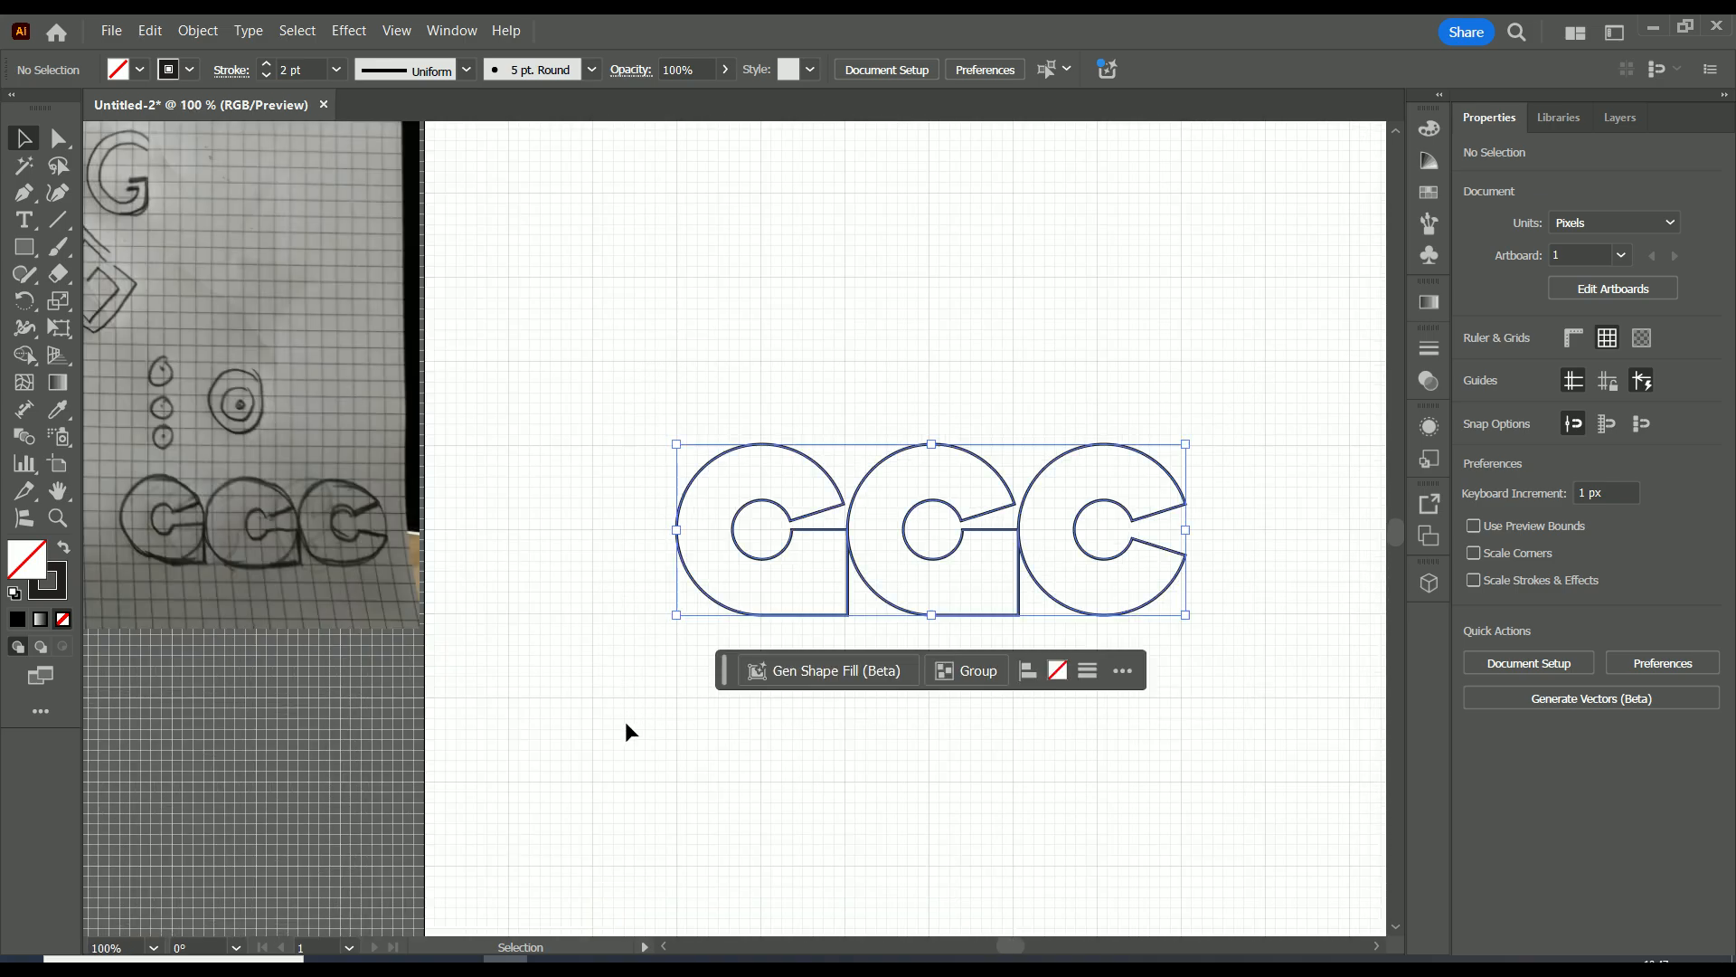
{"action": "left_click", "coordinate": [26, 356]}
{"action": "left_click", "coordinate": [1476, 366]}
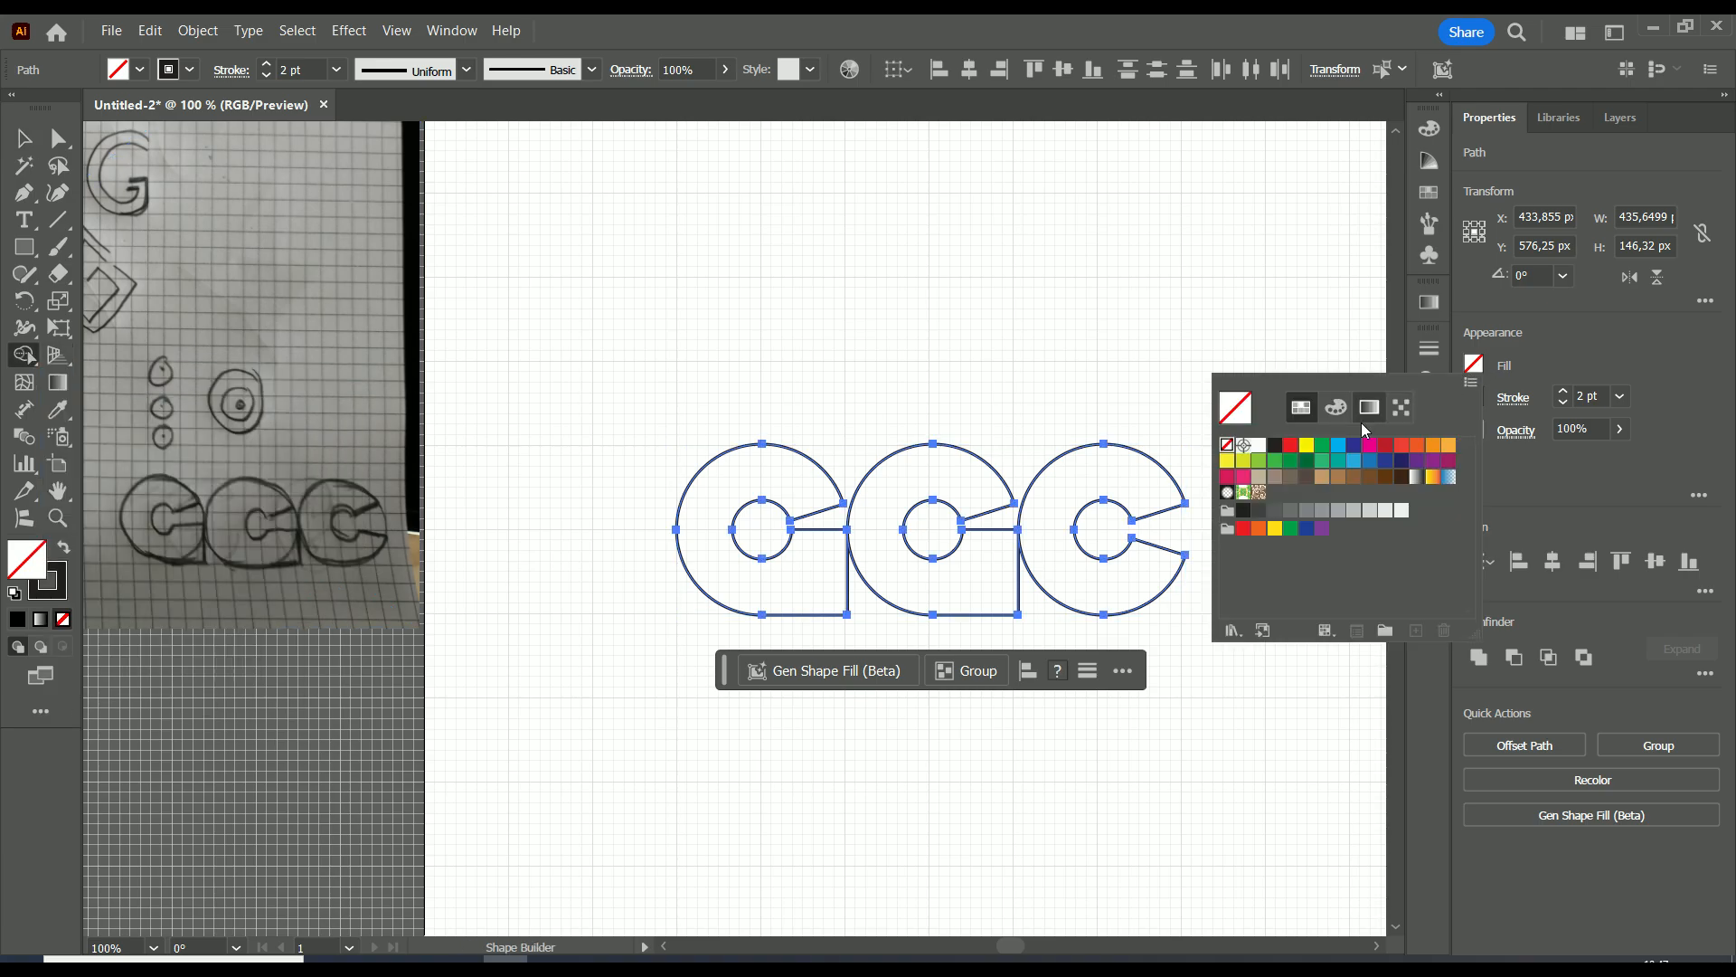
{"action": "left_click", "coordinate": [1275, 447]}
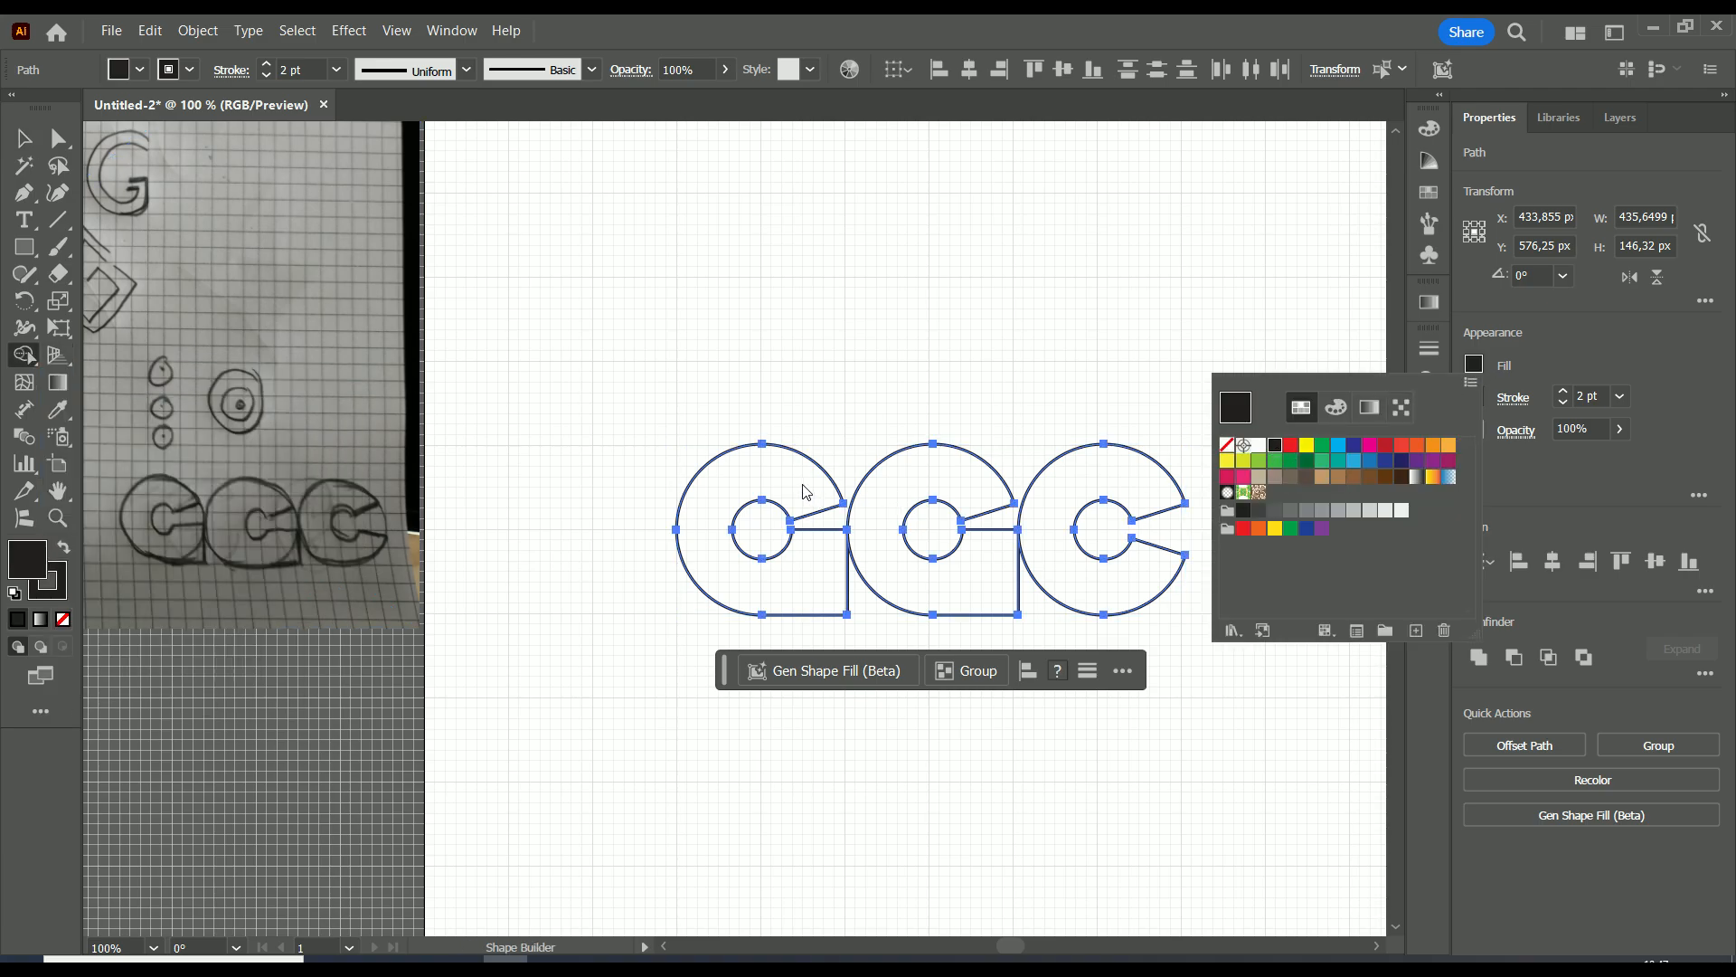
Fill the first, second and third letters with black using the Shape Builder tool, leaving their round centres empty, and deselect them.
{"action": "left_click", "coordinate": [1571, 350]}
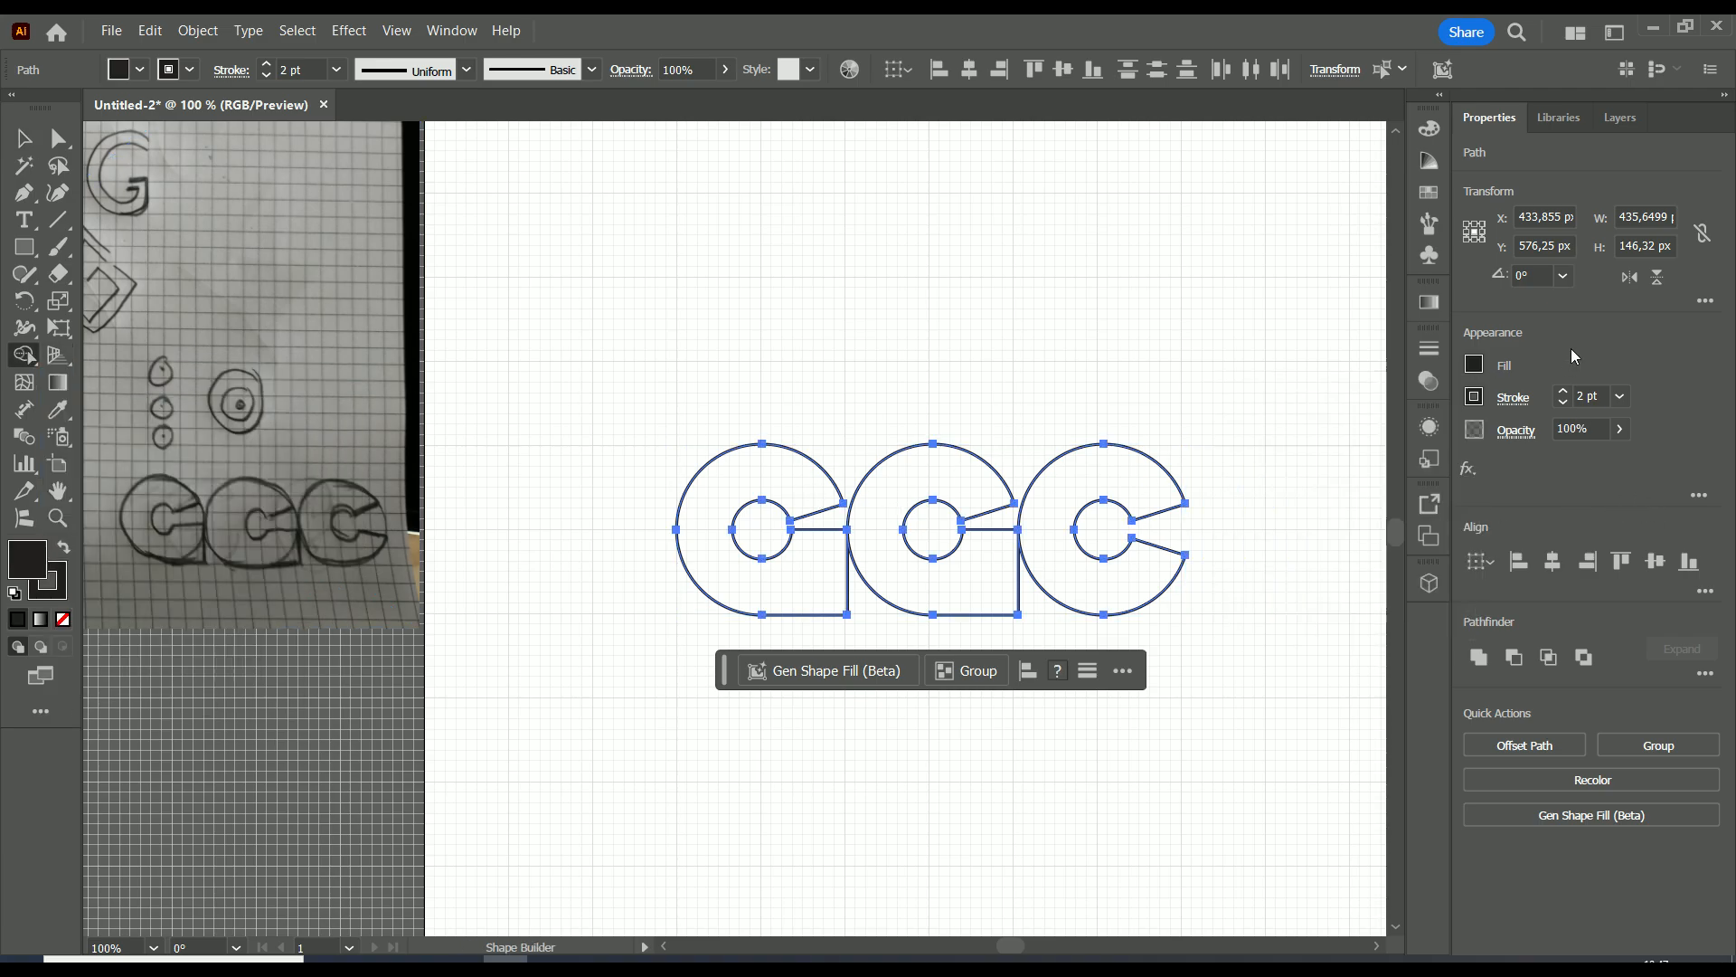
{"action": "left_click", "coordinate": [794, 490]}
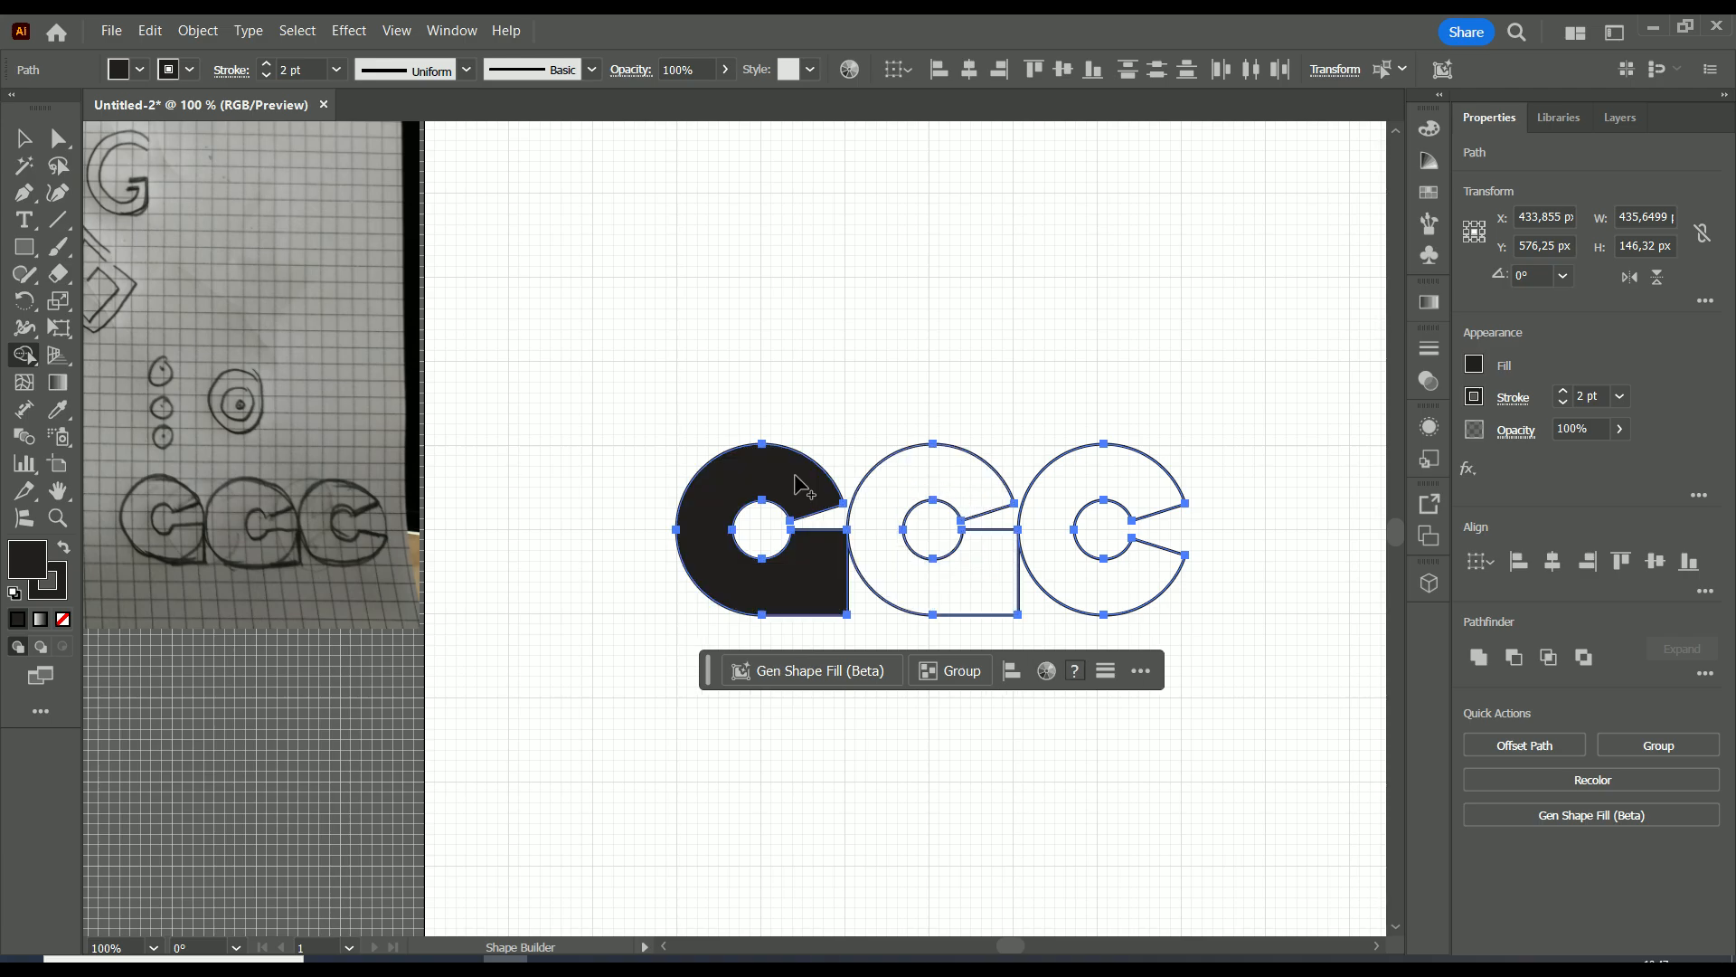
{"action": "left_click", "coordinate": [981, 502]}
{"action": "left_click", "coordinate": [1133, 493]}
{"action": "key", "text": "v"}
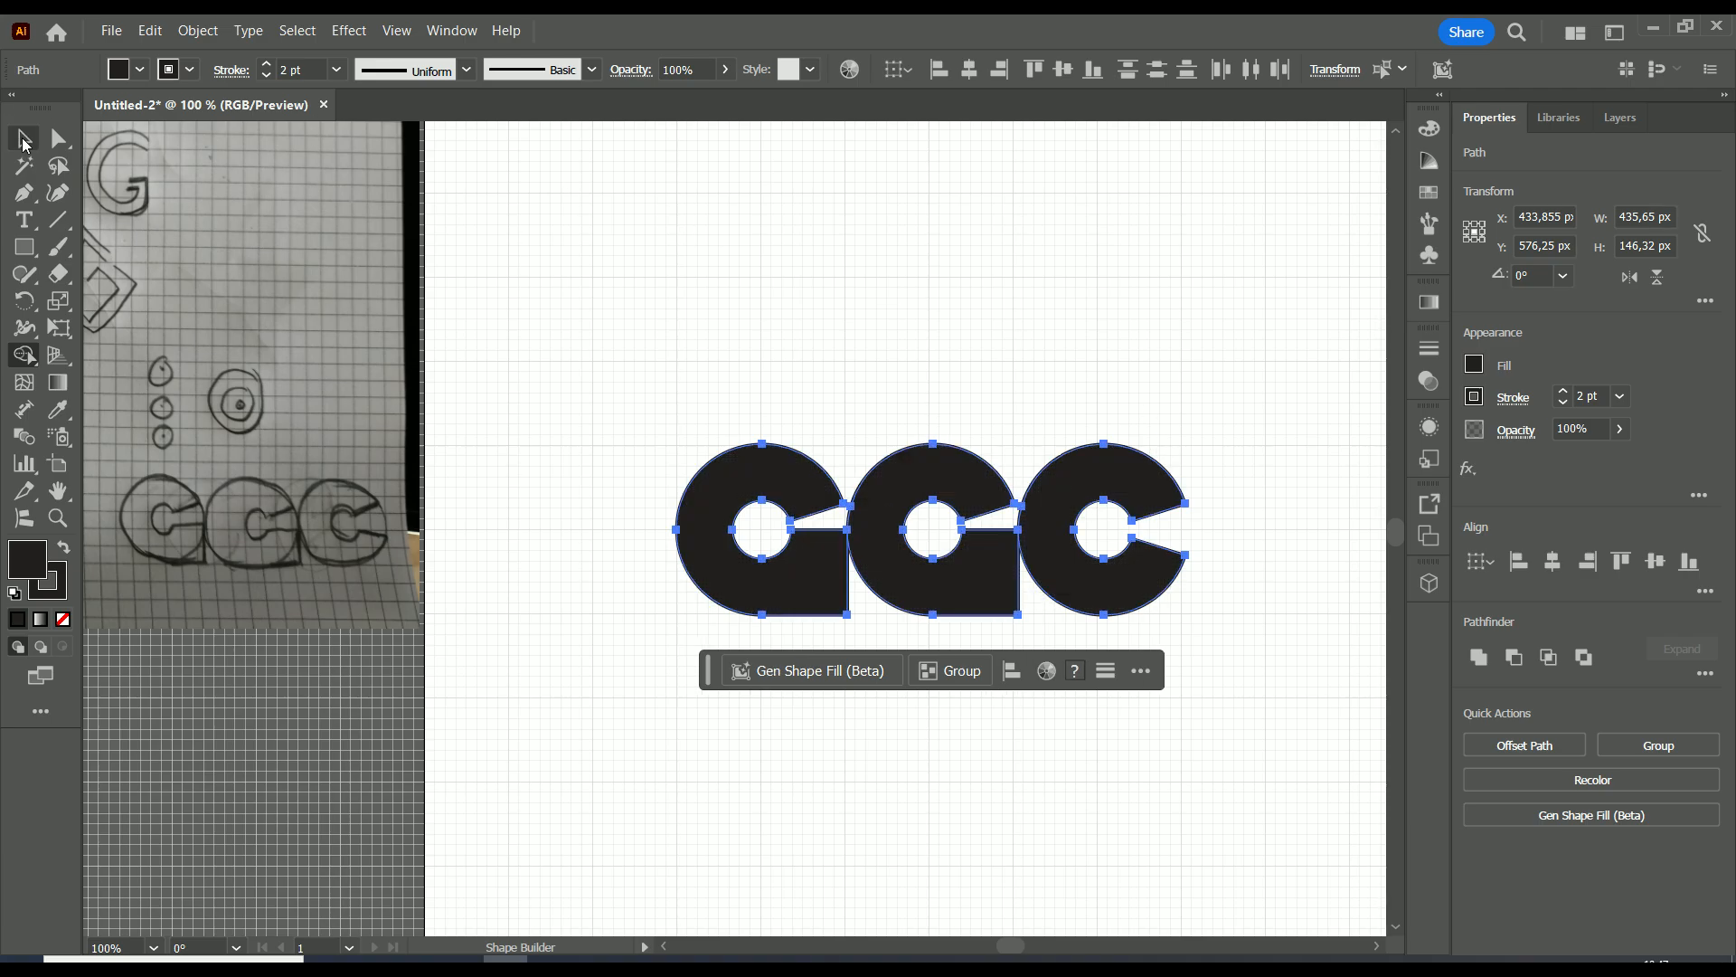
{"action": "left_click", "coordinate": [857, 286]}
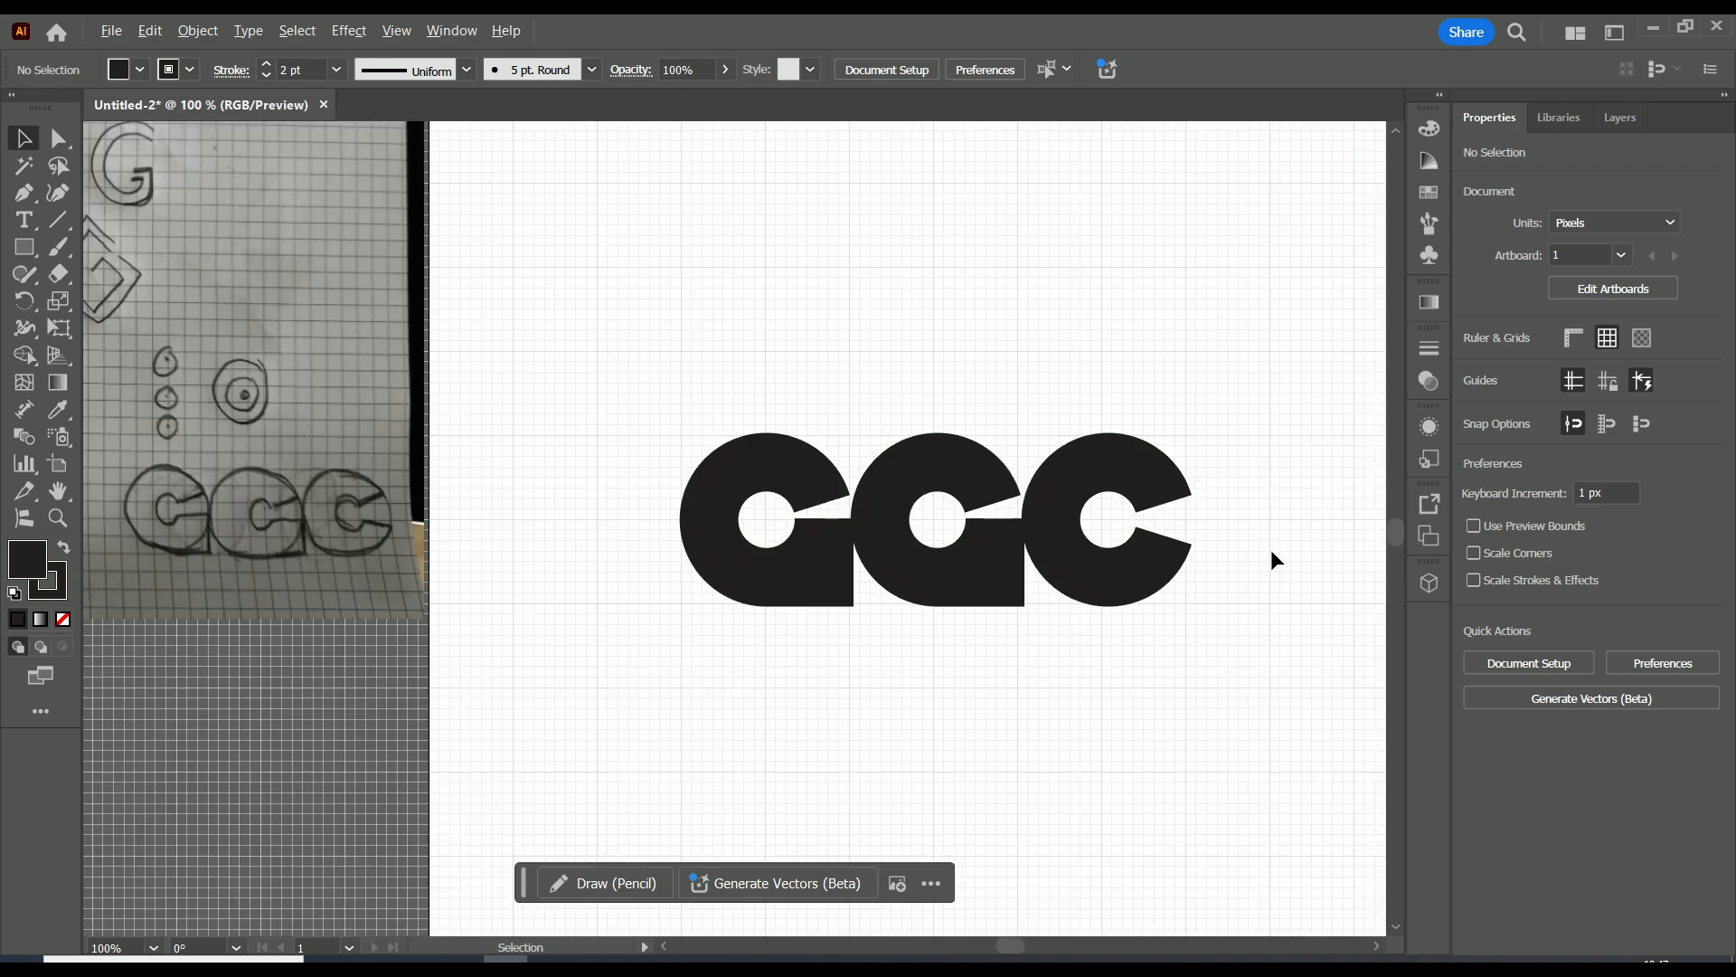
{"action": "scroll", "coordinate": [724, 421], "scroll_direction": "down", "scroll_amount": 1}
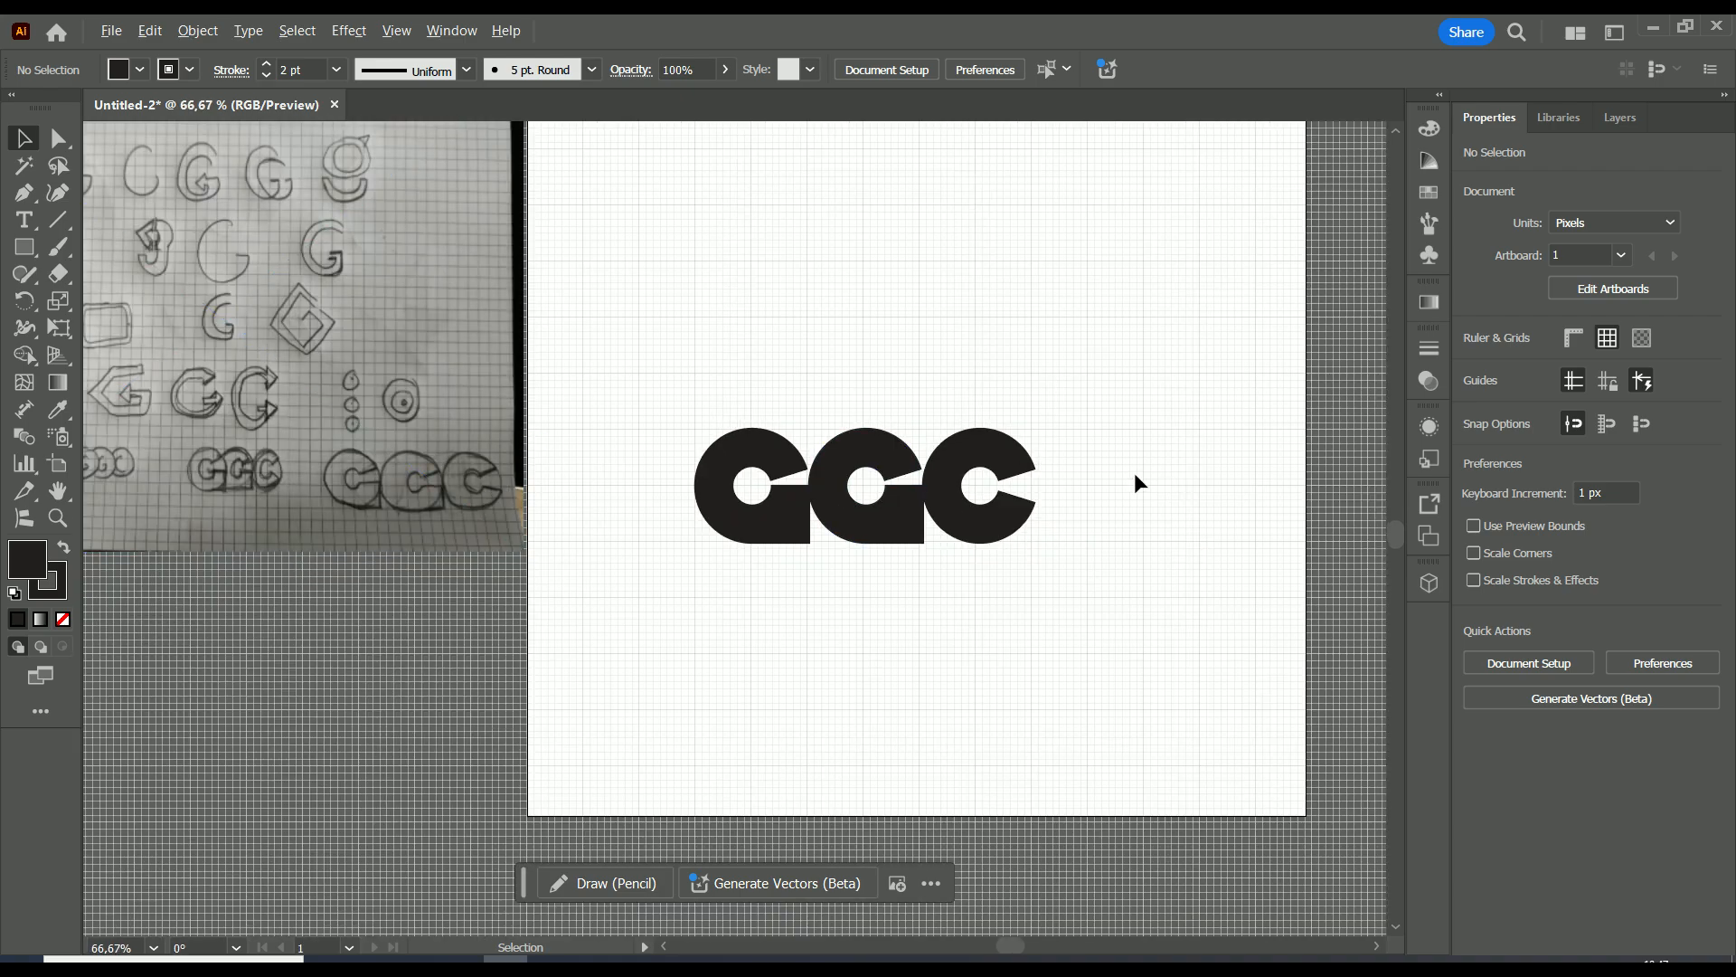
{"action": "scroll", "coordinate": [1131, 484], "scroll_direction": "up", "scroll_amount": 2}
{"action": "left_click_drag", "start_coordinate": [1031, 421], "coordinate": [1254, 508]}
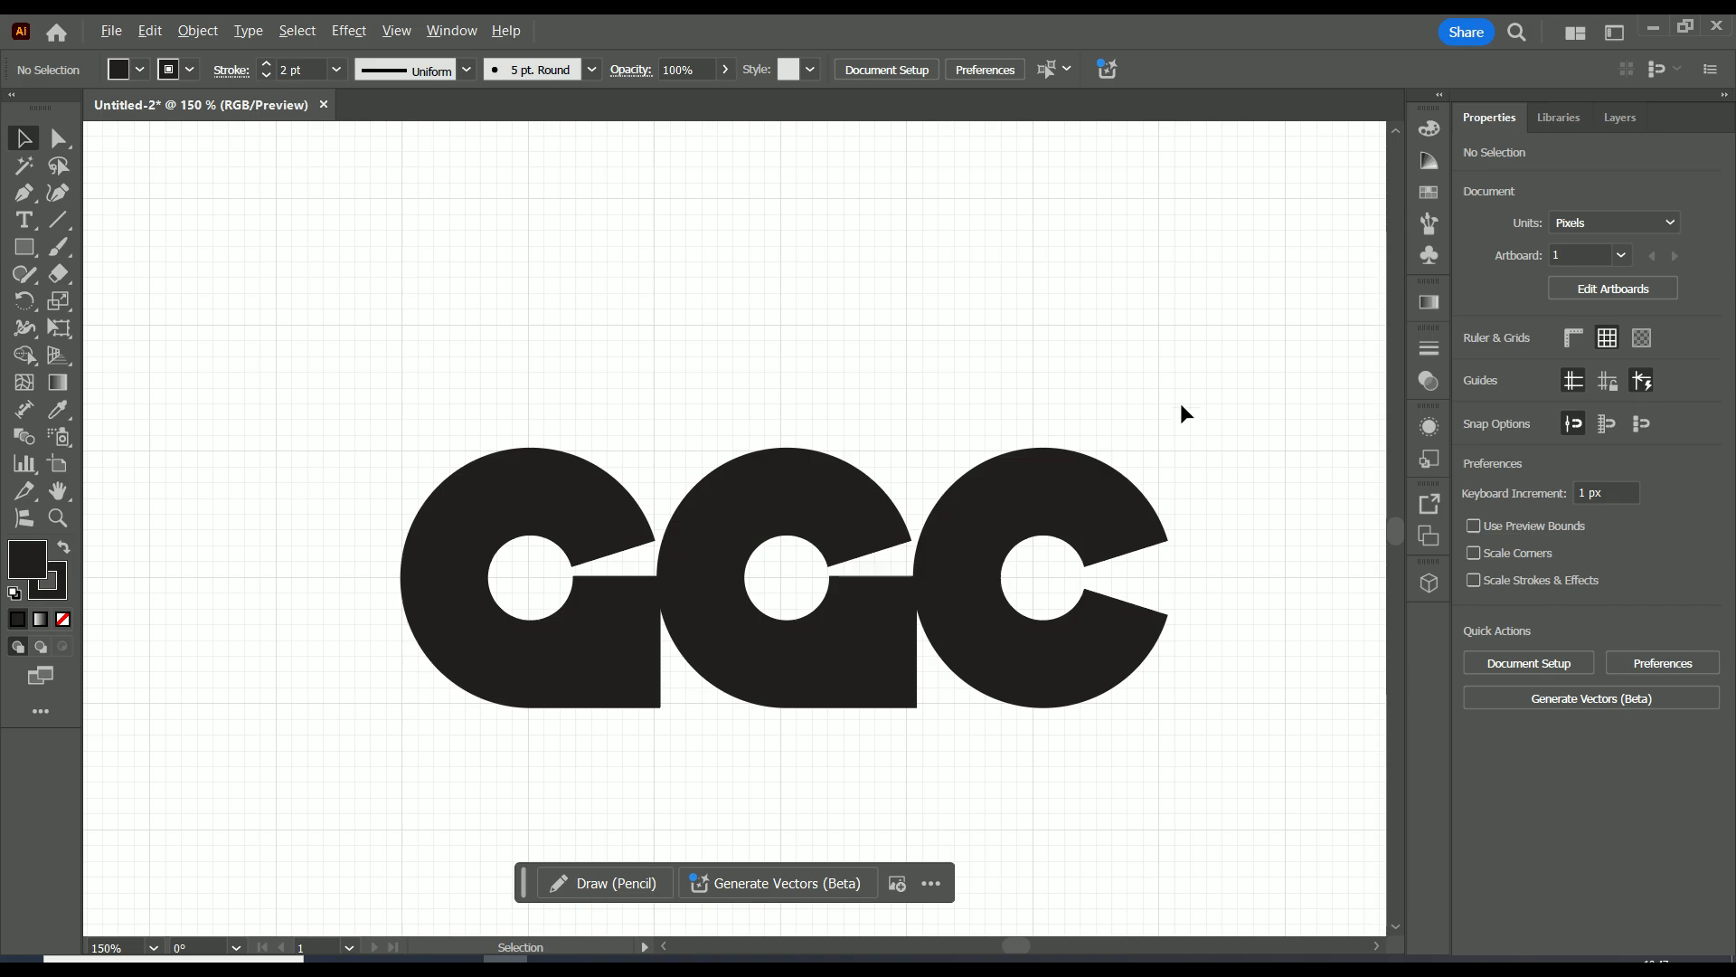
{"action": "scroll", "coordinate": [1192, 432], "scroll_direction": "down", "scroll_amount": 1}
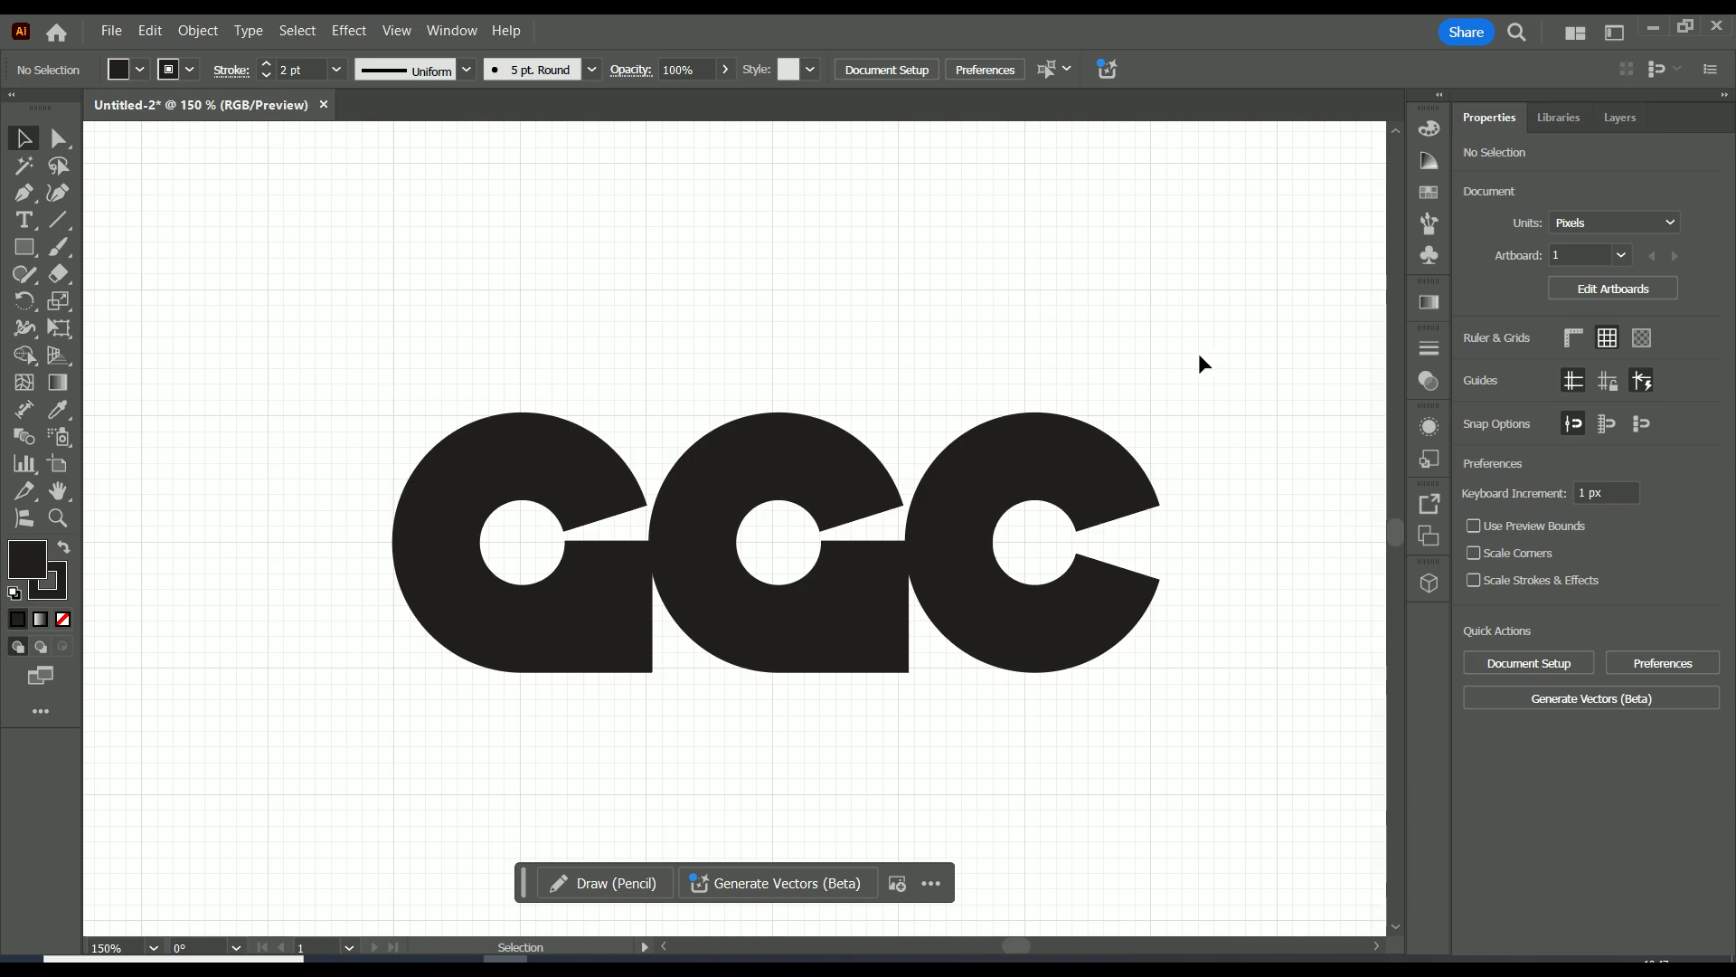
{"action": "mouse_move", "coordinate": [550, 959]}
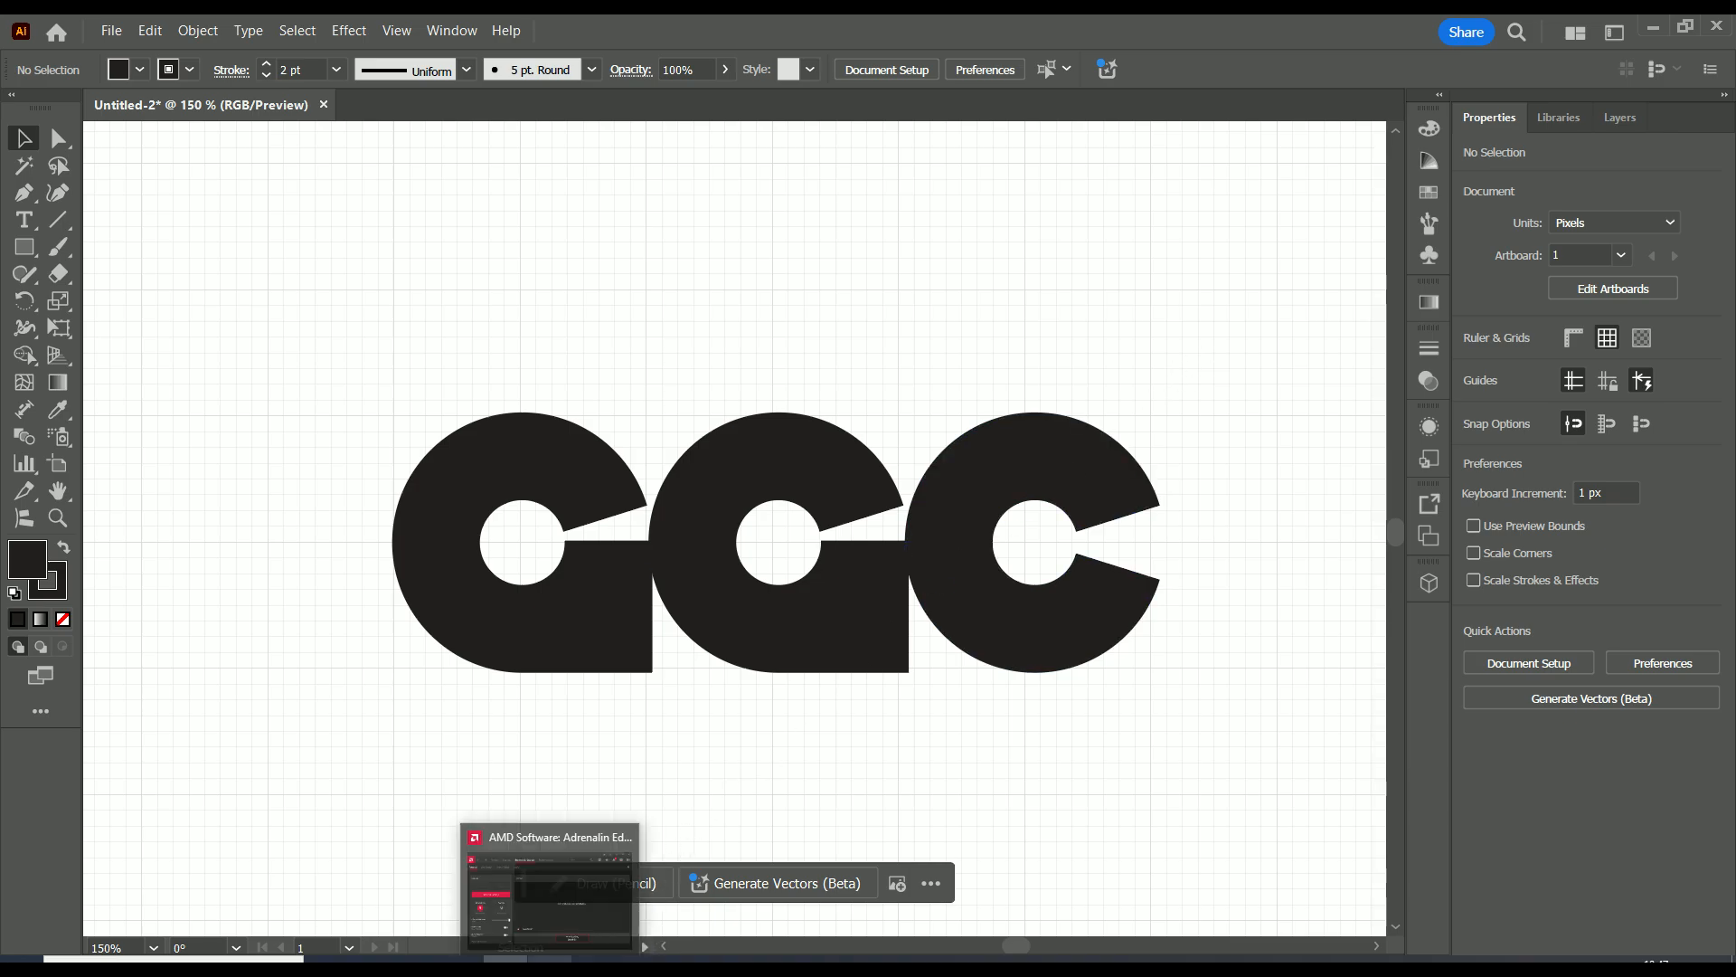